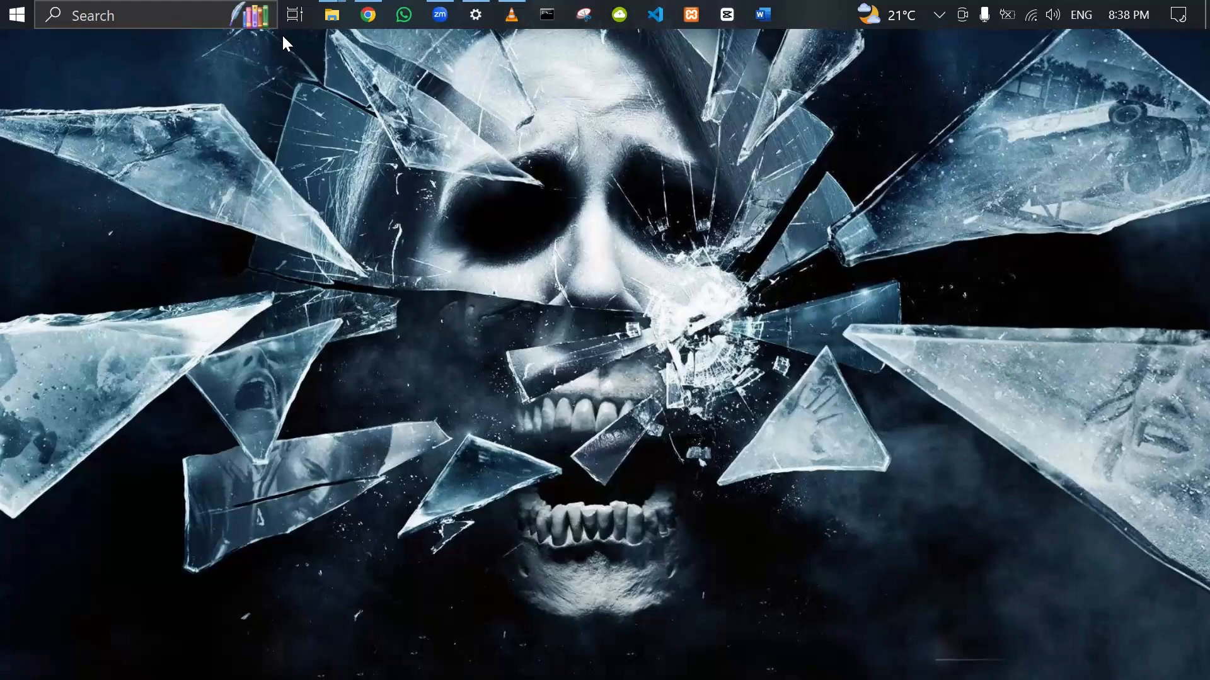
Step: Open the index page from the firebase folder on drive D and look through the portfolio site down to Contact Me
{"action": "mouse_move", "coordinate": [334, 14]}
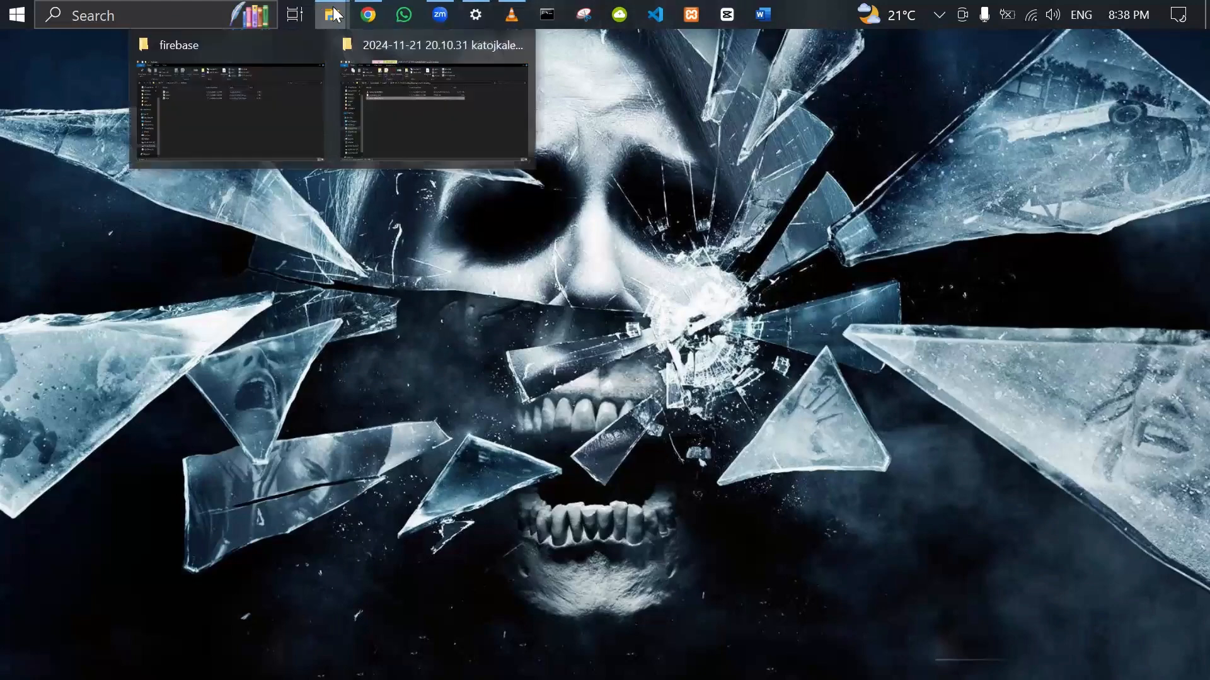
{"action": "left_click", "coordinate": [267, 100]}
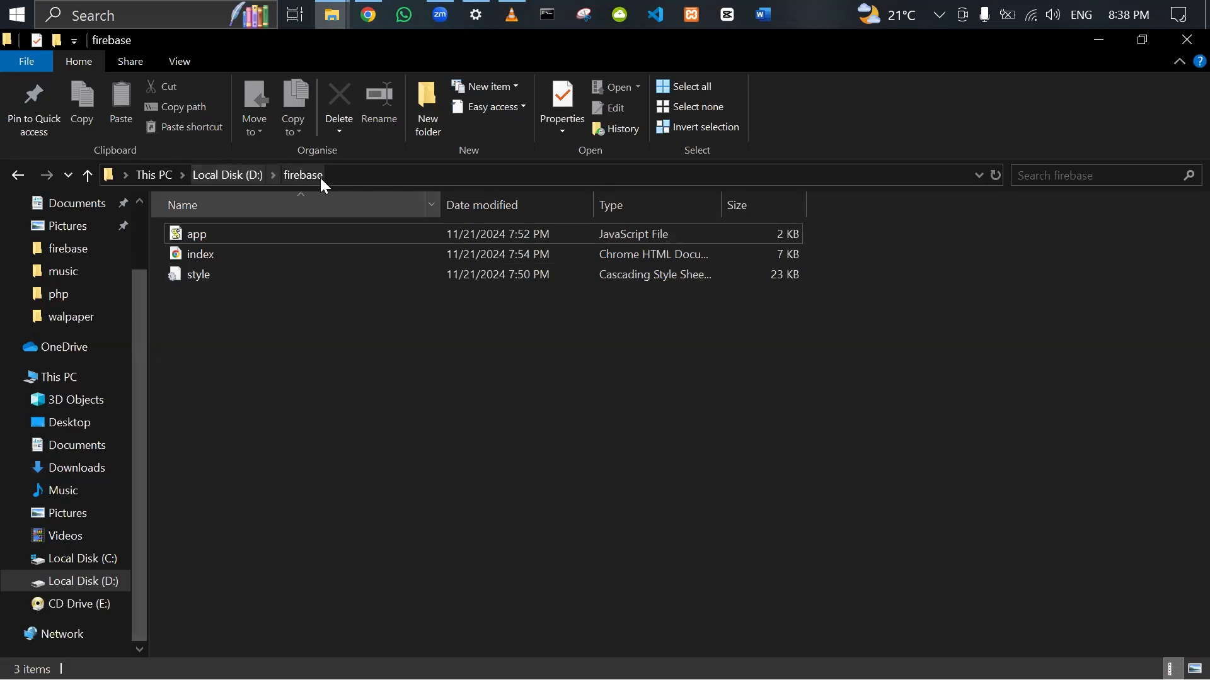
{"action": "double_click", "coordinate": [234, 257]}
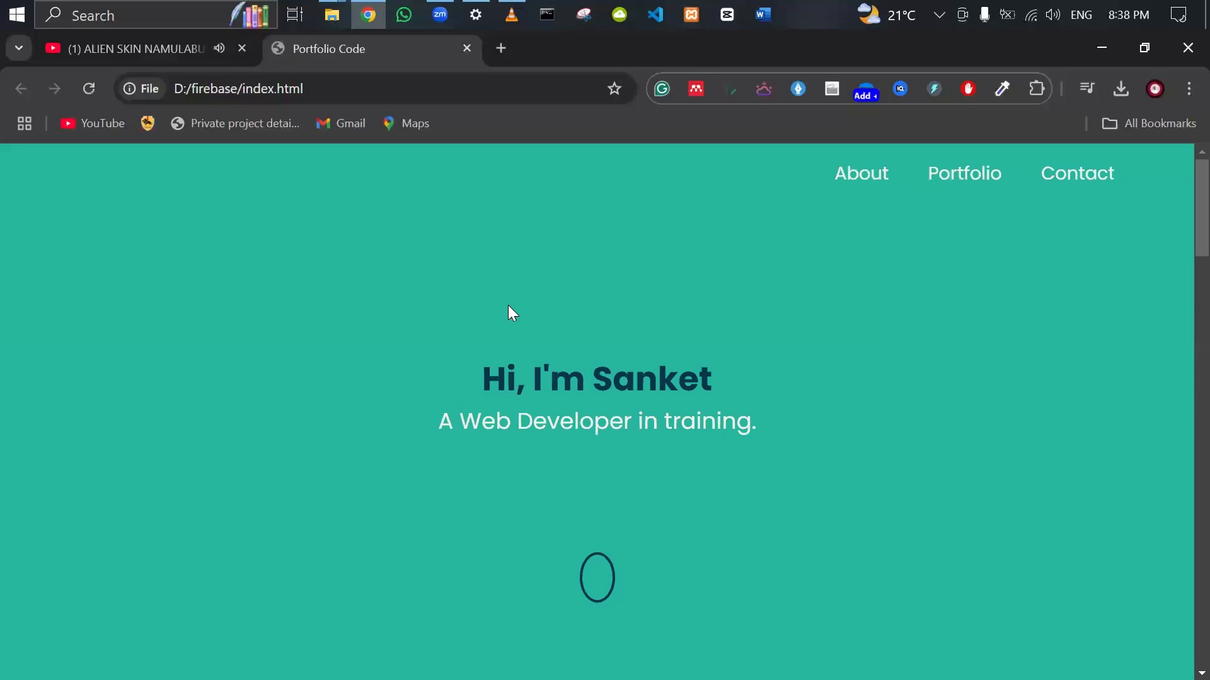
{"action": "scroll", "coordinate": [508, 305], "scroll_direction": "down", "scroll_amount": 10}
{"action": "scroll", "coordinate": [578, 494], "scroll_direction": "up", "scroll_amount": 10}
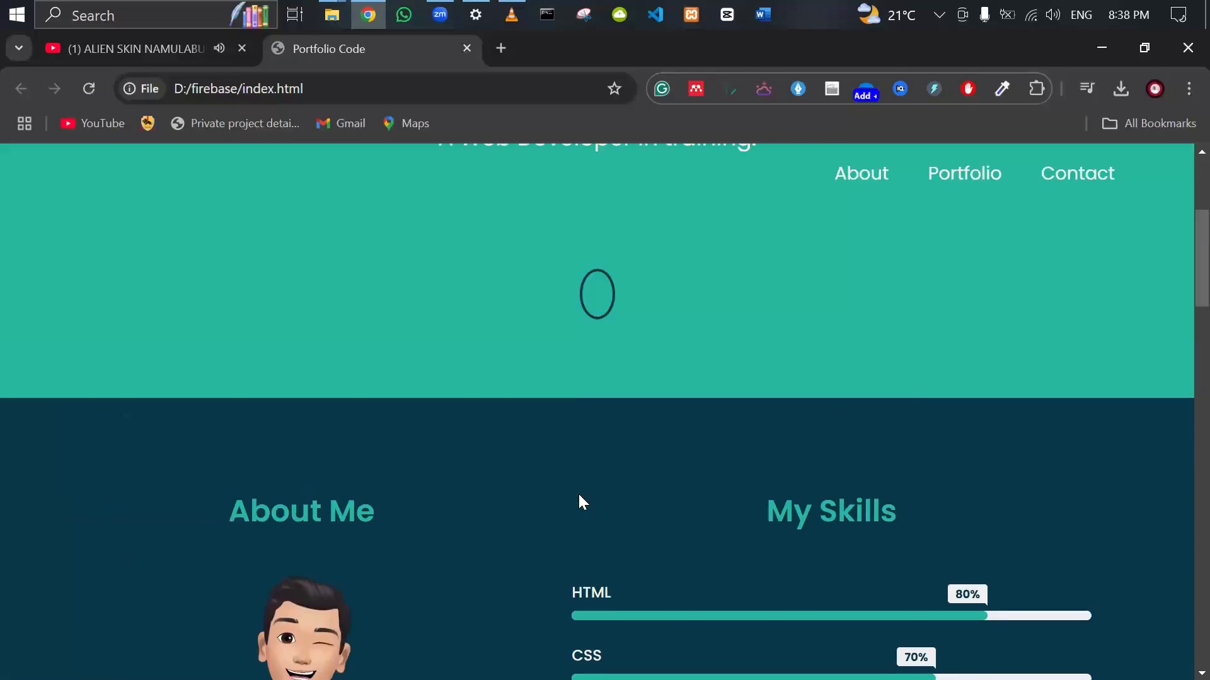
{"action": "scroll", "coordinate": [587, 497], "scroll_direction": "down", "scroll_amount": 10}
{"action": "scroll", "coordinate": [587, 500], "scroll_direction": "down", "scroll_amount": 7}
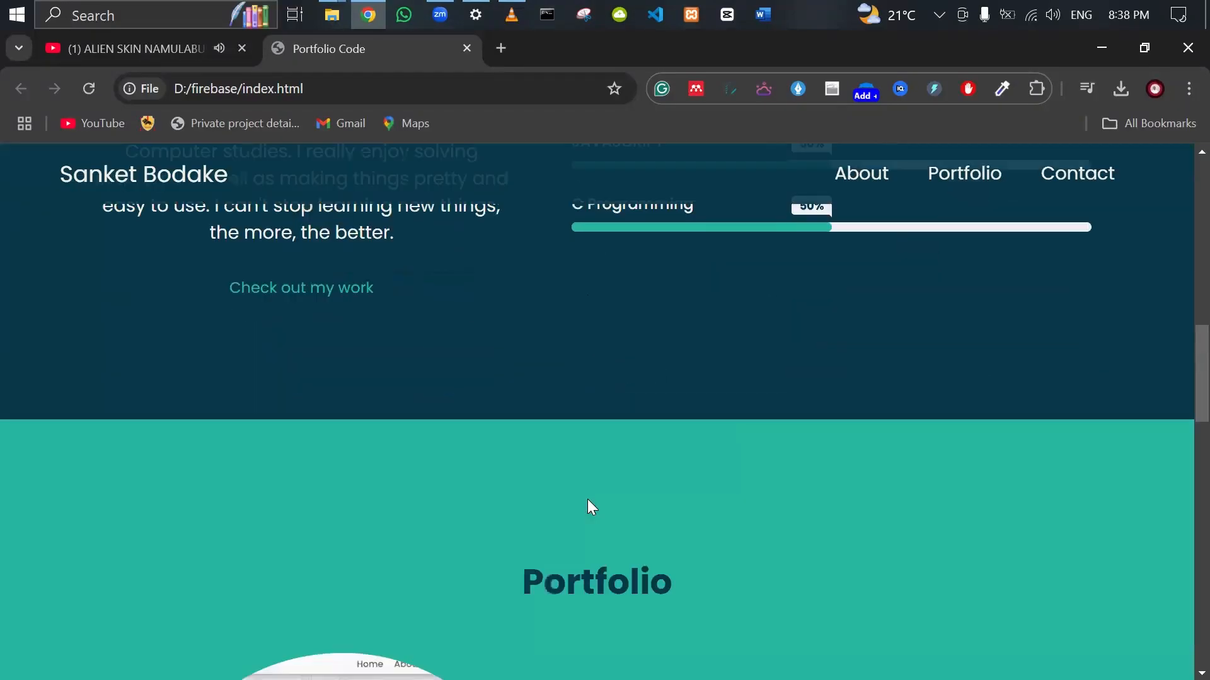
{"action": "scroll", "coordinate": [587, 499], "scroll_direction": "down", "scroll_amount": 6}
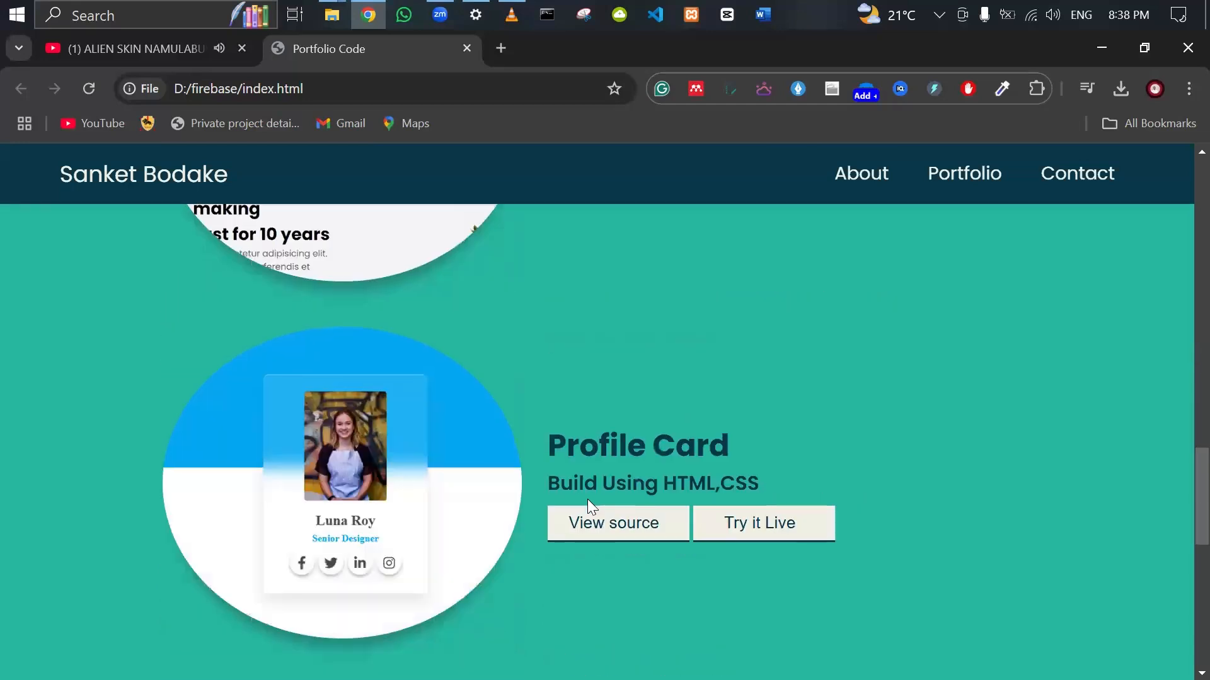
{"action": "scroll", "coordinate": [587, 499], "scroll_direction": "down", "scroll_amount": 8}
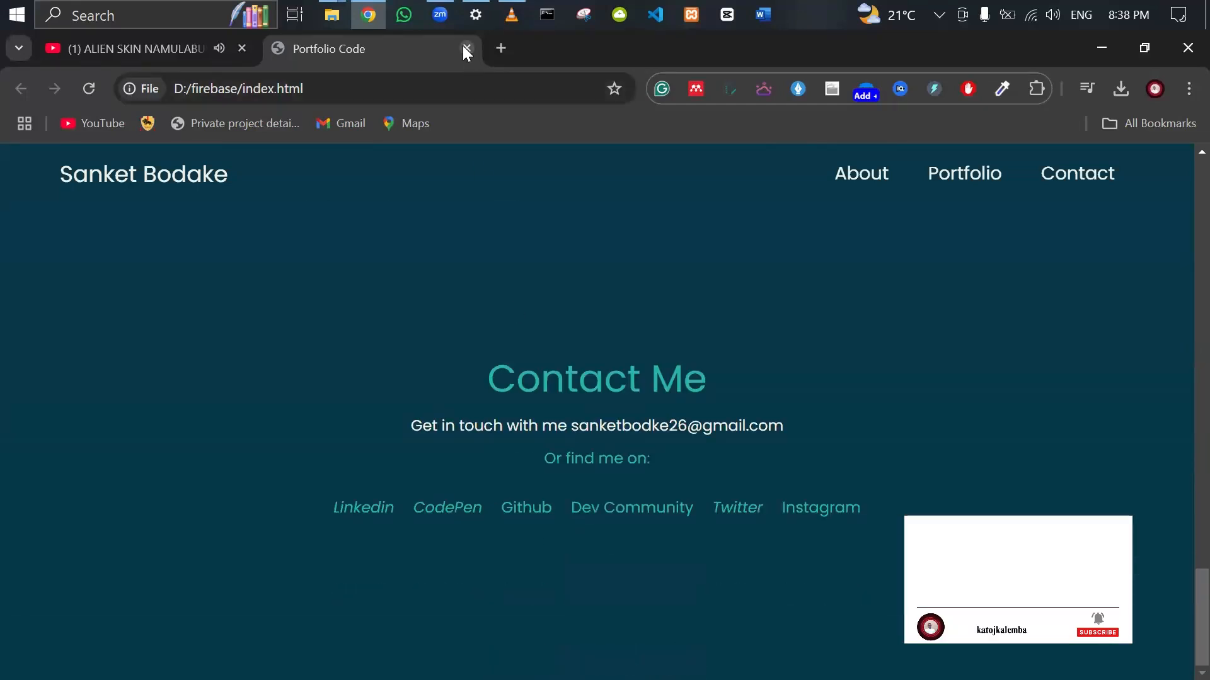
Step: Load firebase.google.com in a new browser tab, open the Firebase console, and look over the project list
{"action": "left_click", "coordinate": [500, 48]}
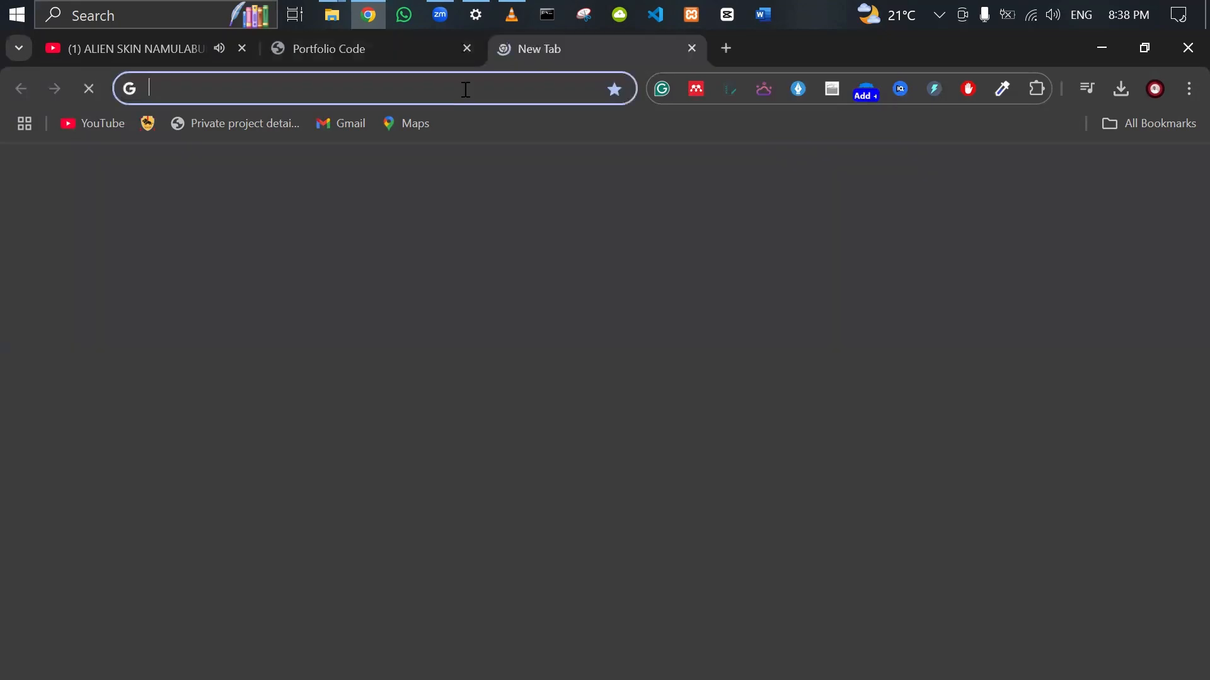
{"action": "type", "text": "firebase.google.com"}
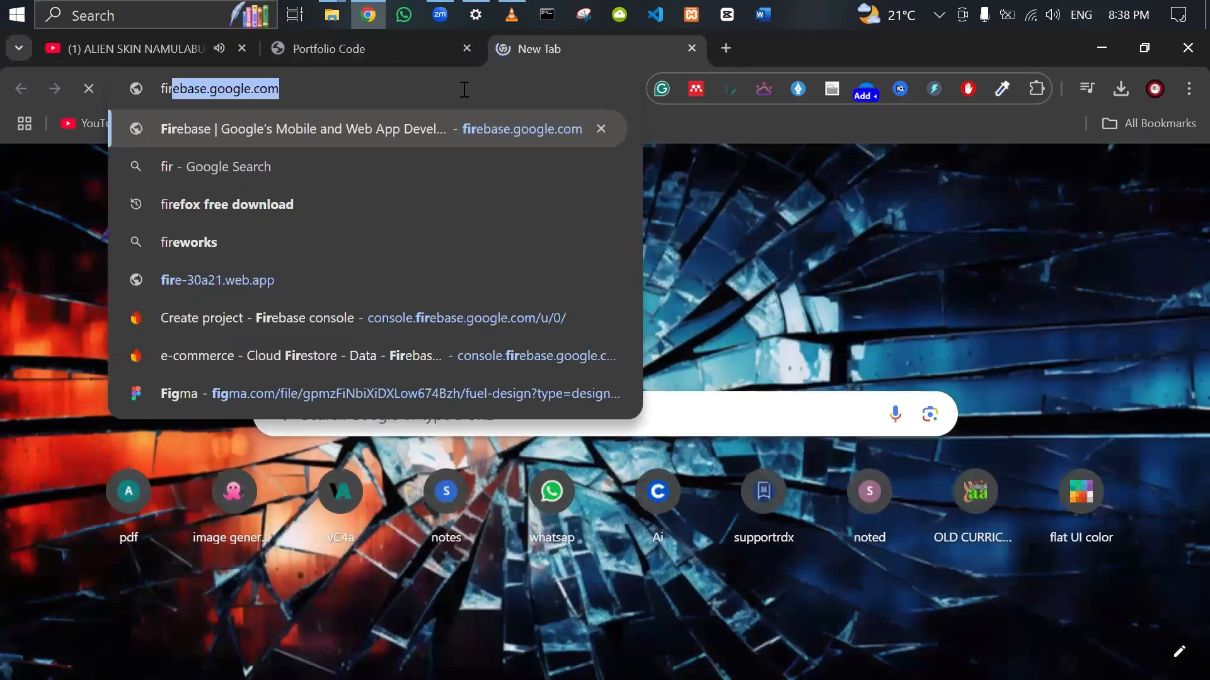
{"action": "key", "text": "Return"}
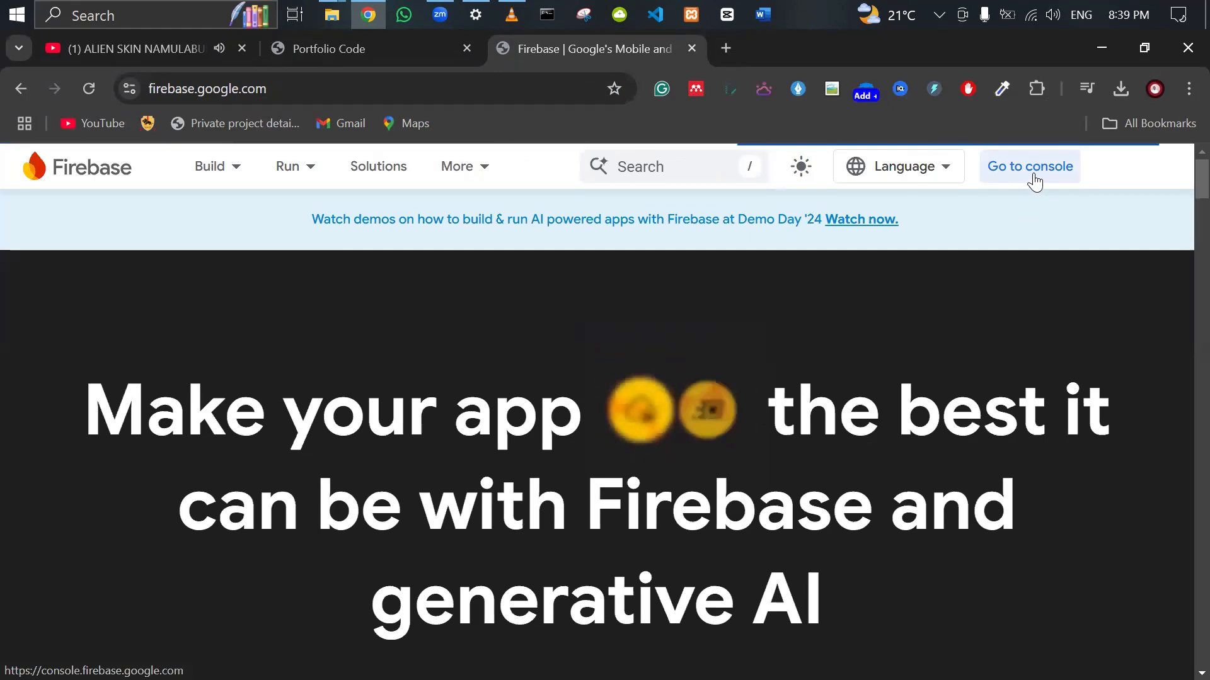
{"action": "left_click", "coordinate": [1034, 183]}
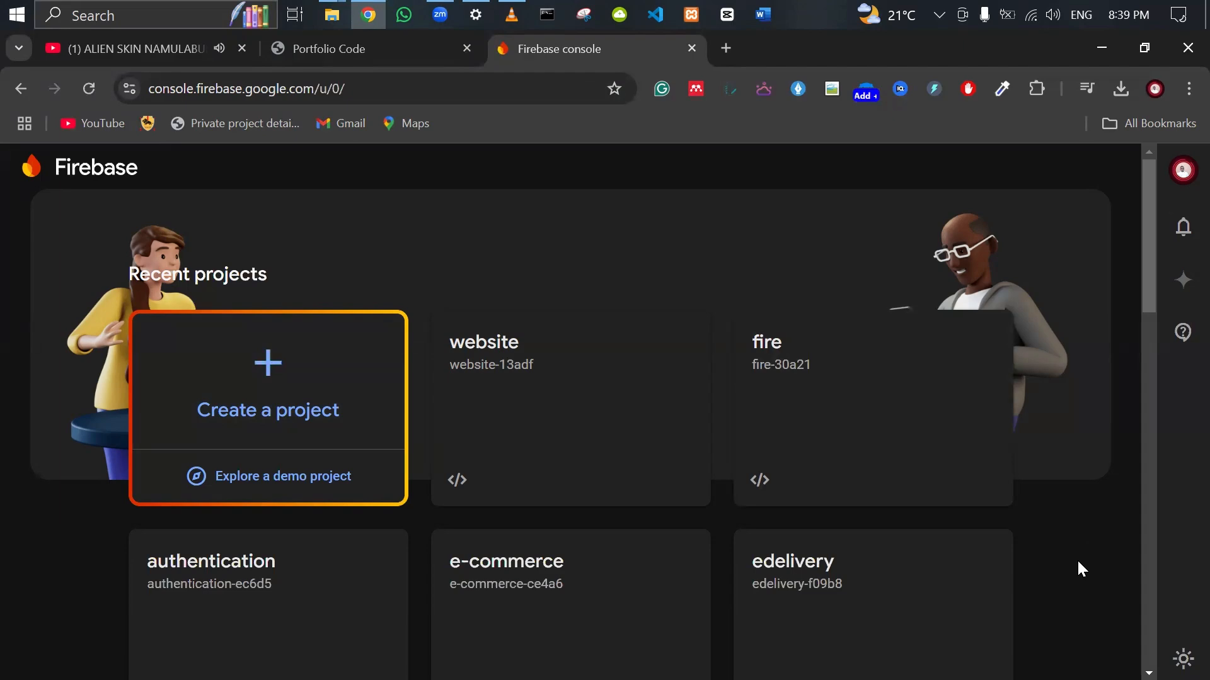
{"action": "scroll", "coordinate": [1076, 558], "scroll_direction": "down", "scroll_amount": 6}
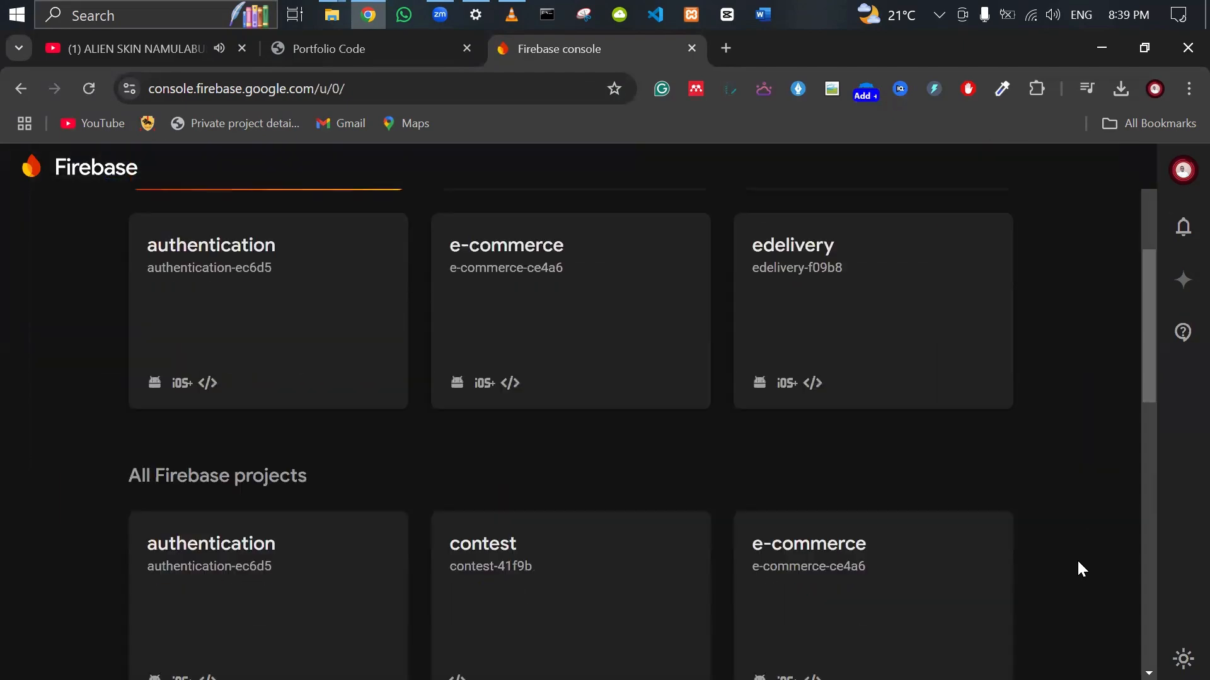
{"action": "scroll", "coordinate": [1076, 558], "scroll_direction": "up", "scroll_amount": 6}
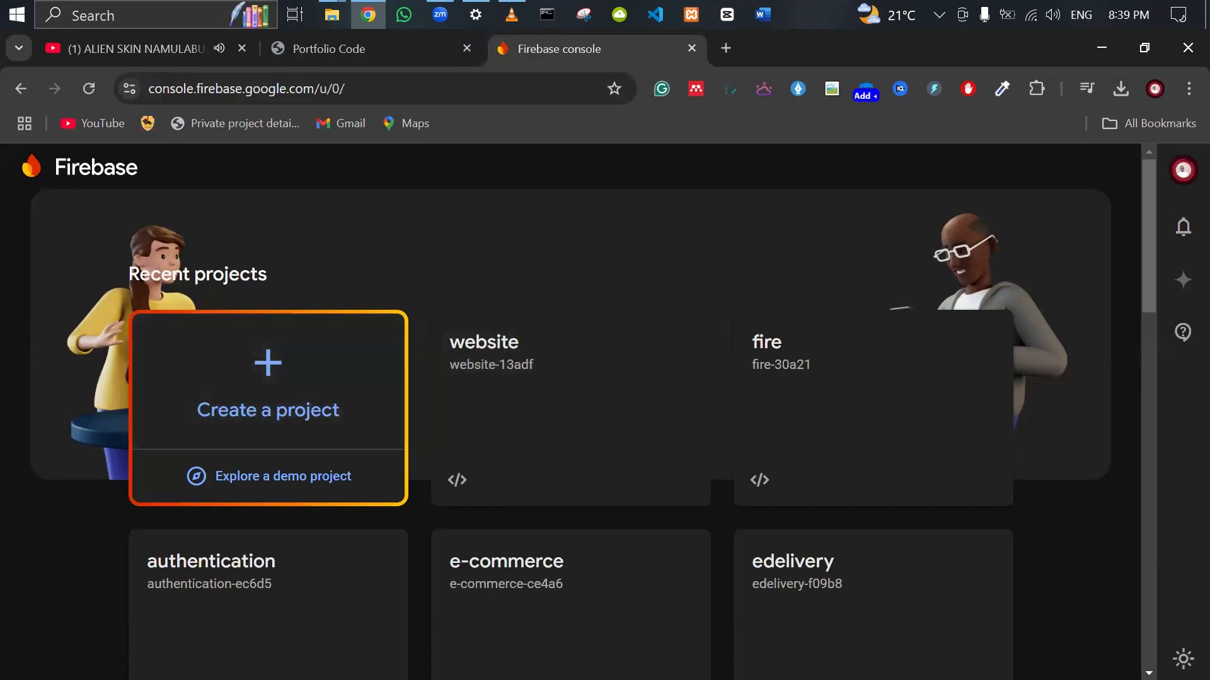
Step: Start a new Firebase project named "portfolio" and continue to the Google Analytics stage
{"action": "left_click", "coordinate": [262, 399]}
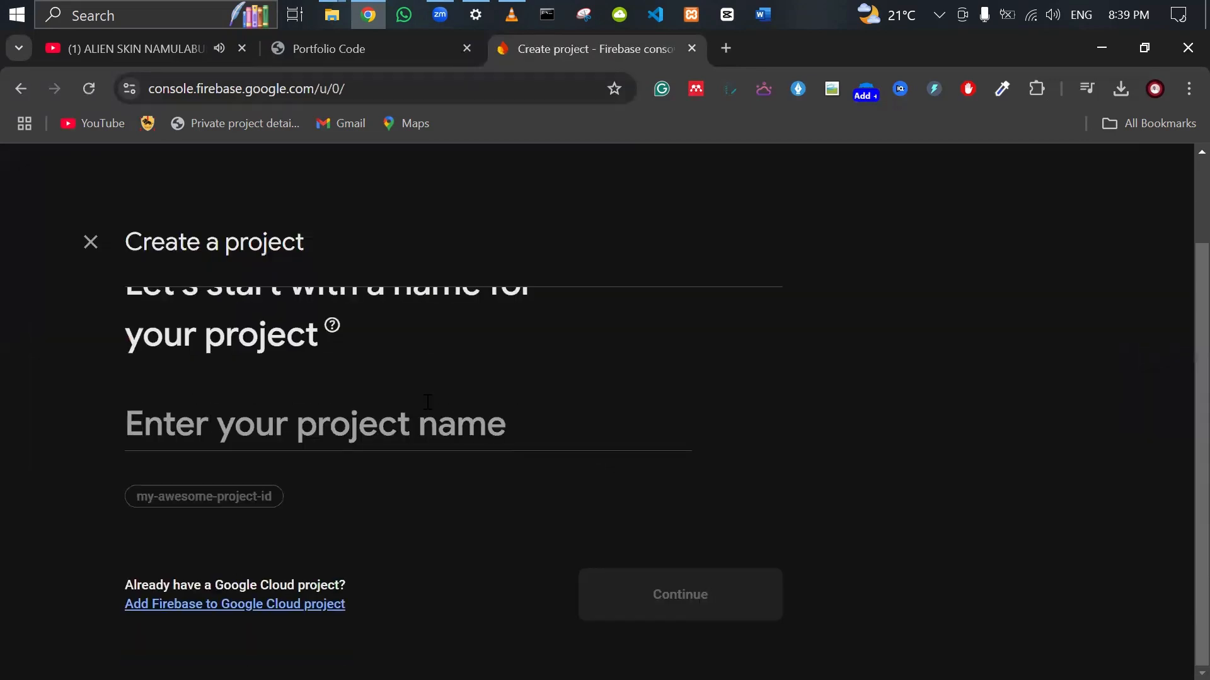
{"action": "left_click", "coordinate": [421, 421]}
{"action": "type", "text": "portfo"}
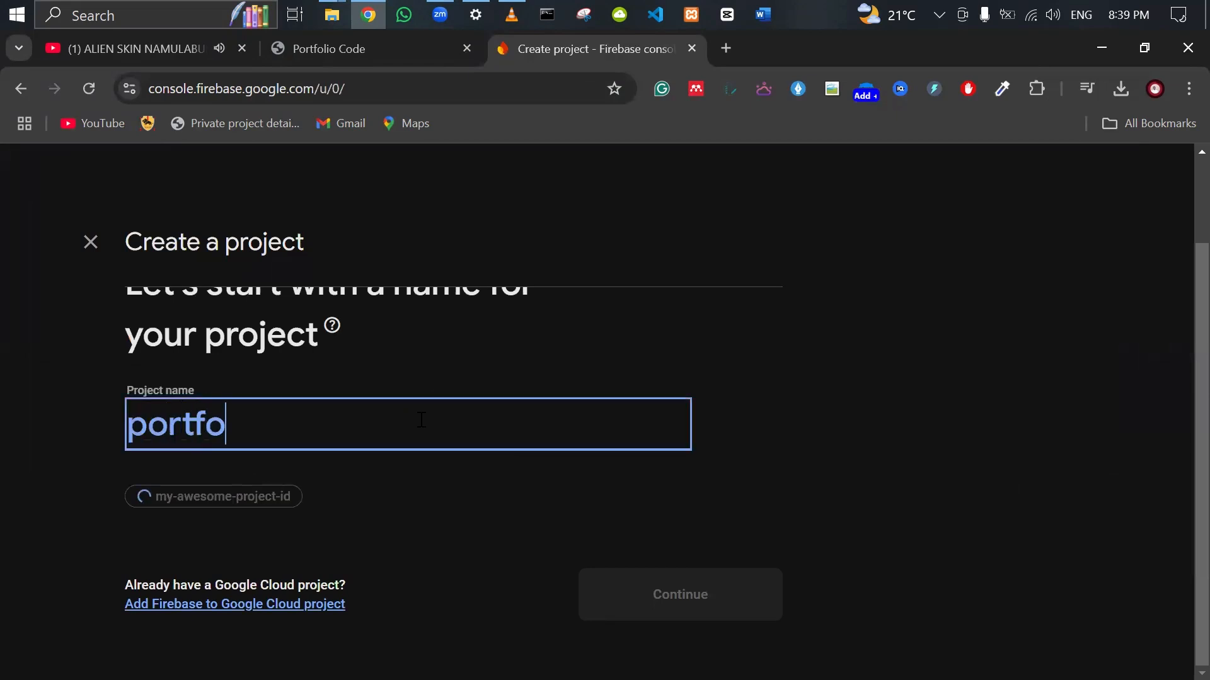
{"action": "type", "text": "lio"}
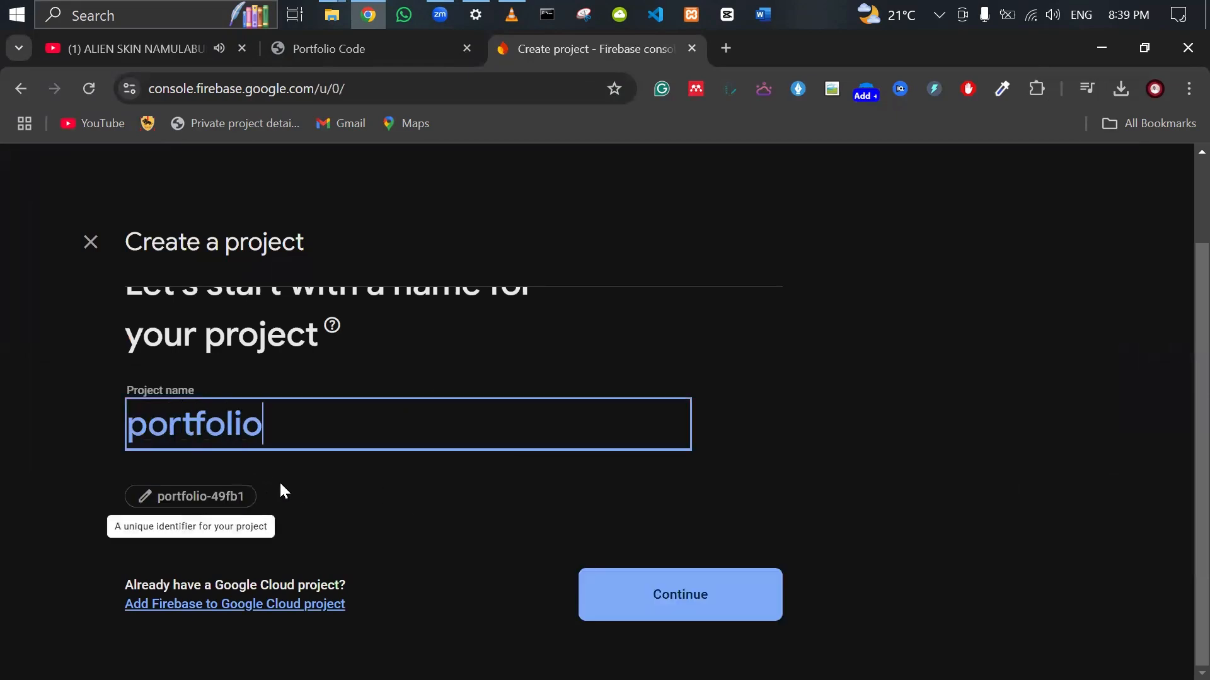
{"action": "left_click", "coordinate": [626, 605]}
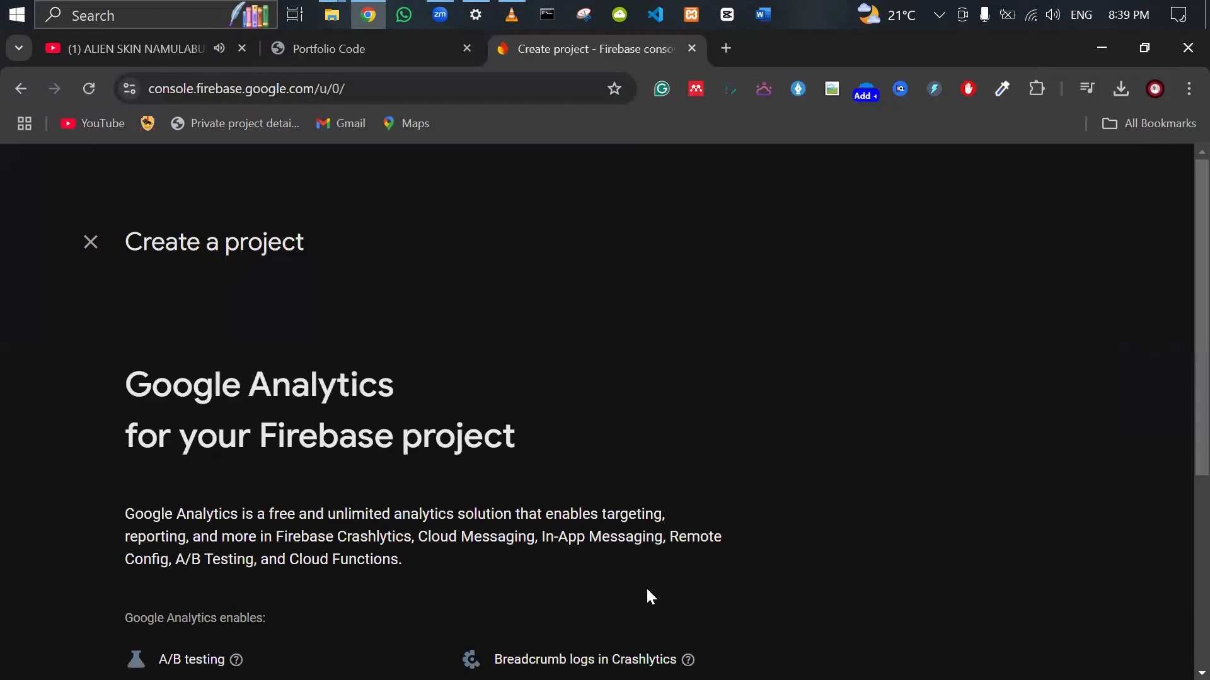
Step: Keep Google Analytics enabled, select the existing Analytics account, and create the project
{"action": "scroll", "coordinate": [486, 508], "scroll_direction": "down", "scroll_amount": 5}
{"action": "left_click", "coordinate": [693, 594]}
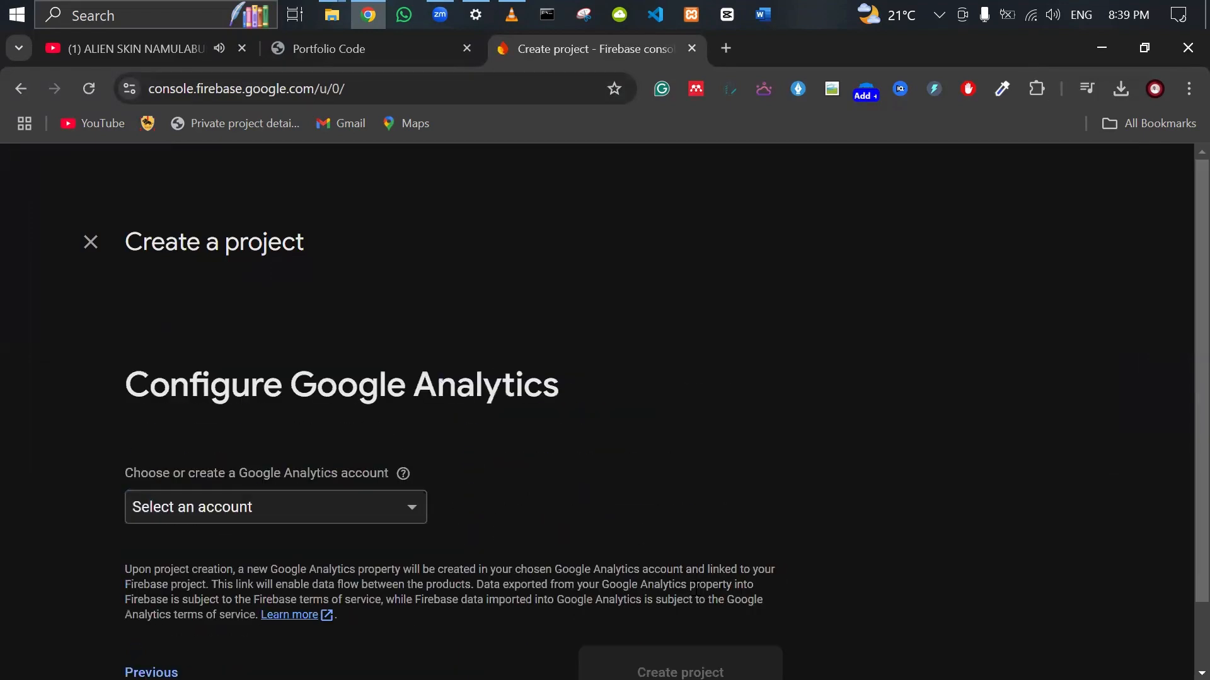
{"action": "left_click", "coordinate": [381, 434]}
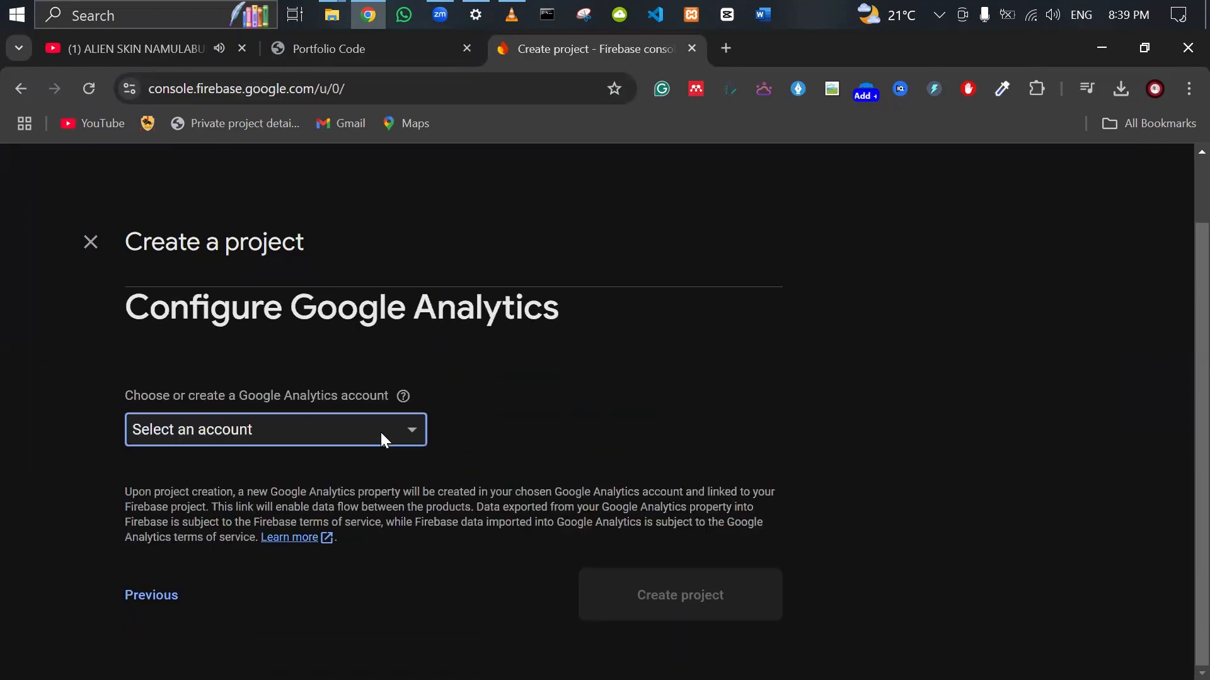
{"action": "left_click", "coordinate": [273, 445]}
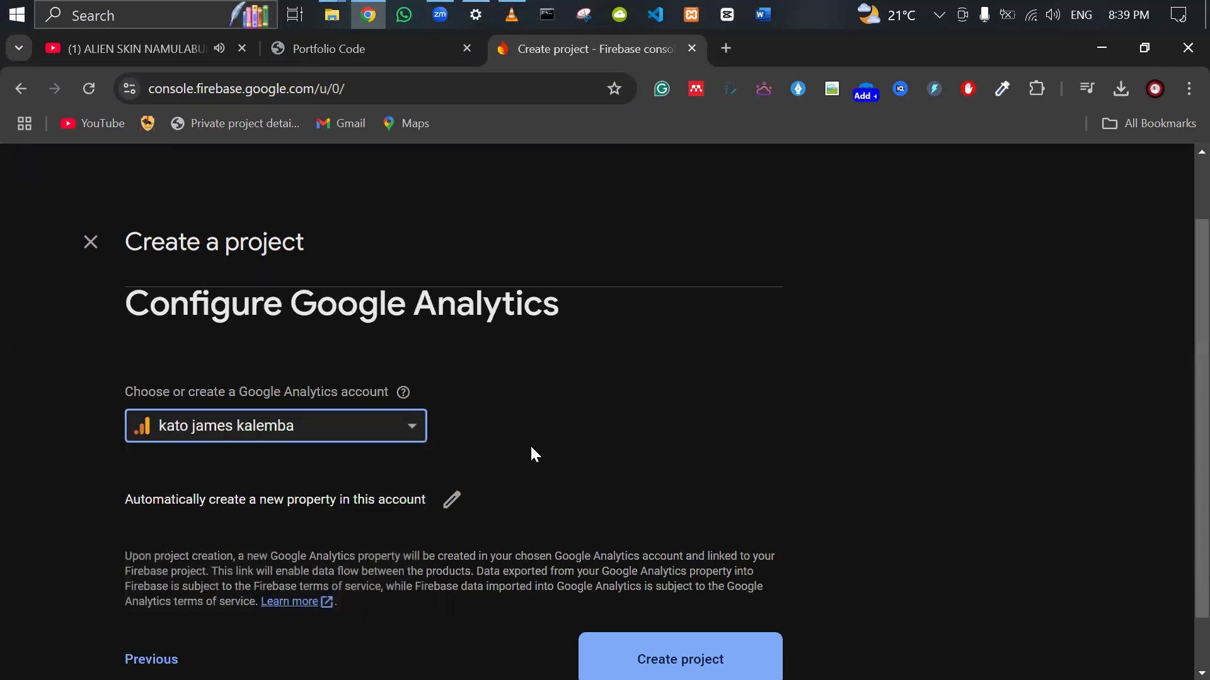
{"action": "scroll", "coordinate": [592, 498], "scroll_direction": "down", "scroll_amount": 1}
{"action": "left_click", "coordinate": [674, 599]}
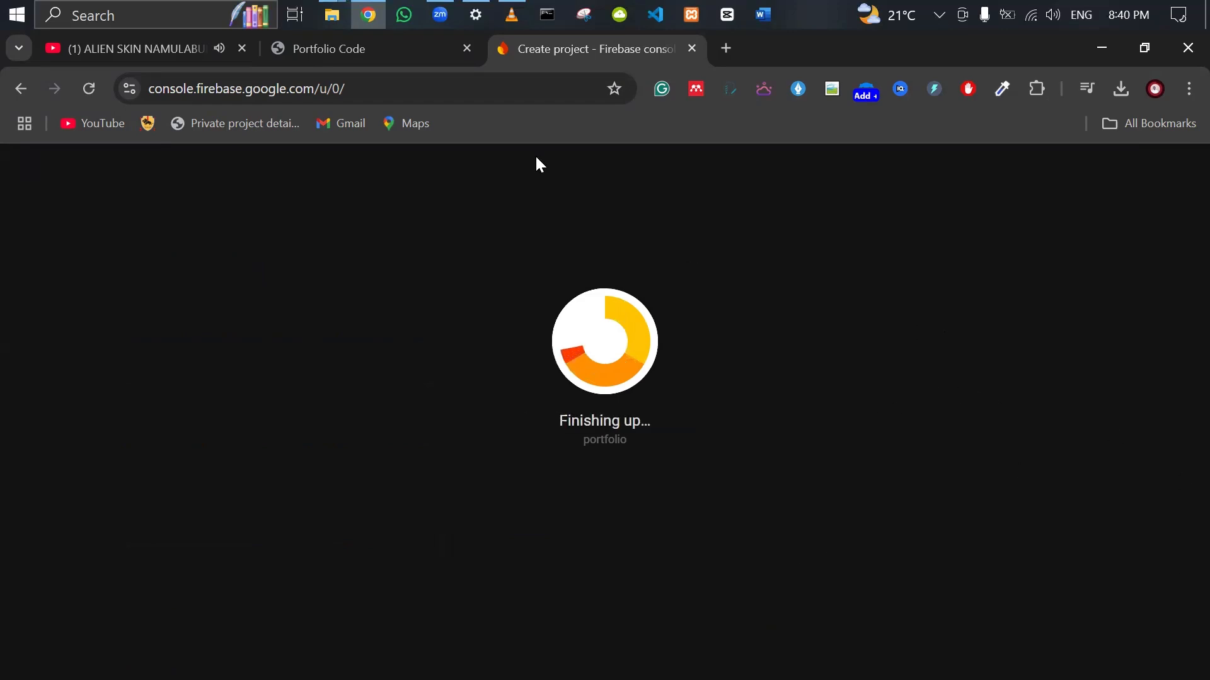
Step: Open Command Prompt in a maximized window and switch back to the Firebase console in Chrome
{"action": "left_click", "coordinate": [549, 13]}
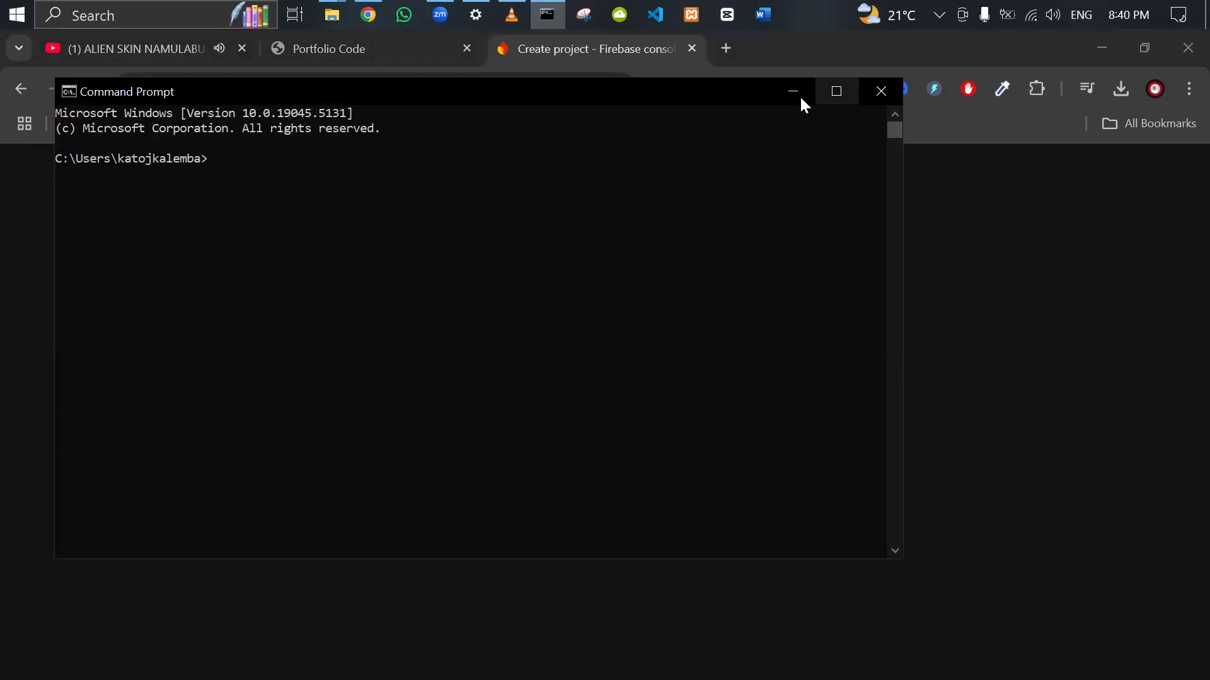
{"action": "left_click", "coordinate": [777, 96]}
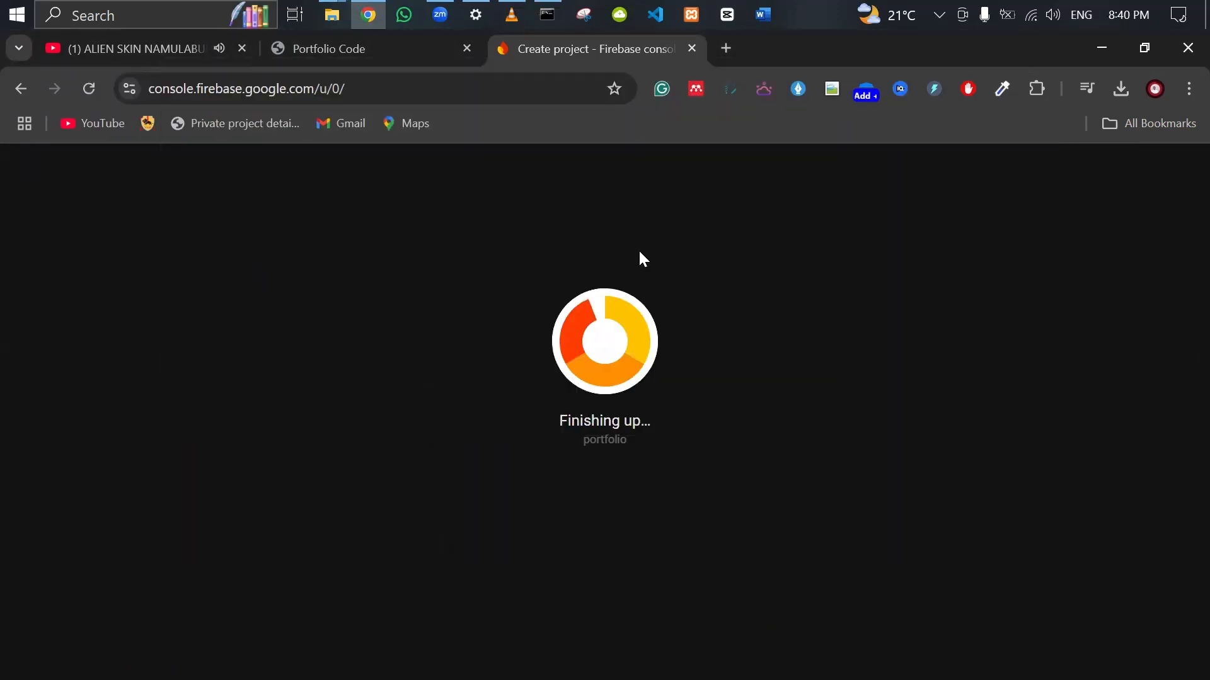
{"action": "left_click", "coordinate": [546, 7]}
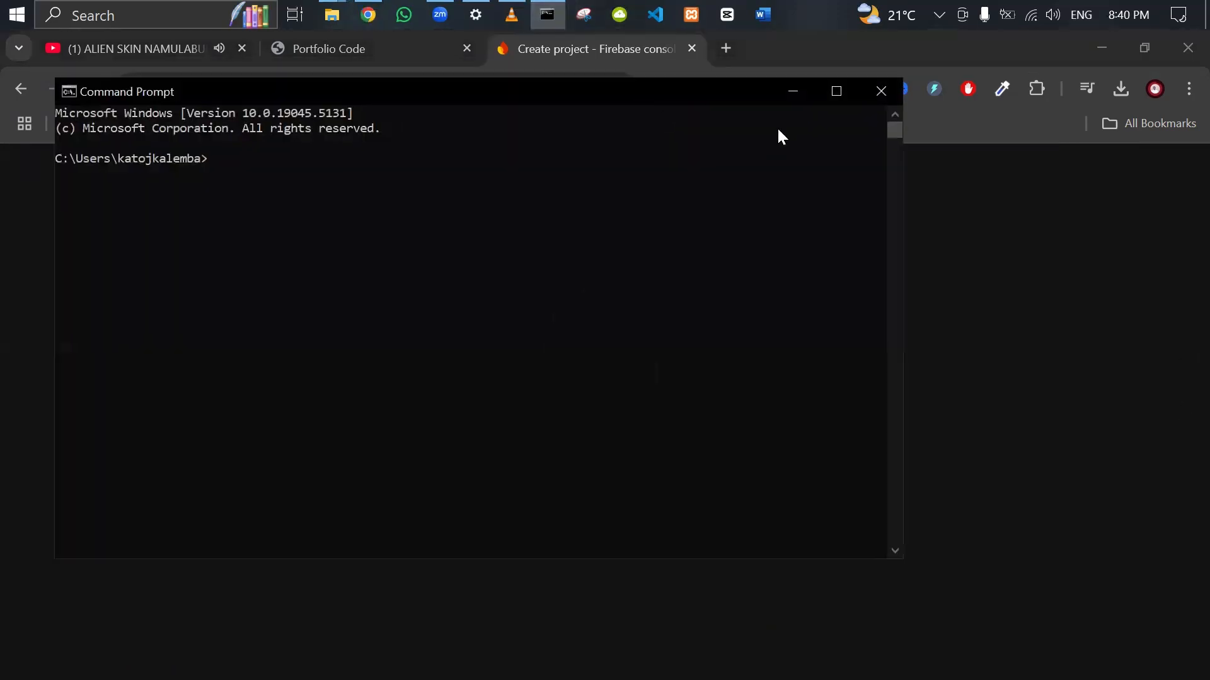
{"action": "left_click", "coordinate": [834, 91]}
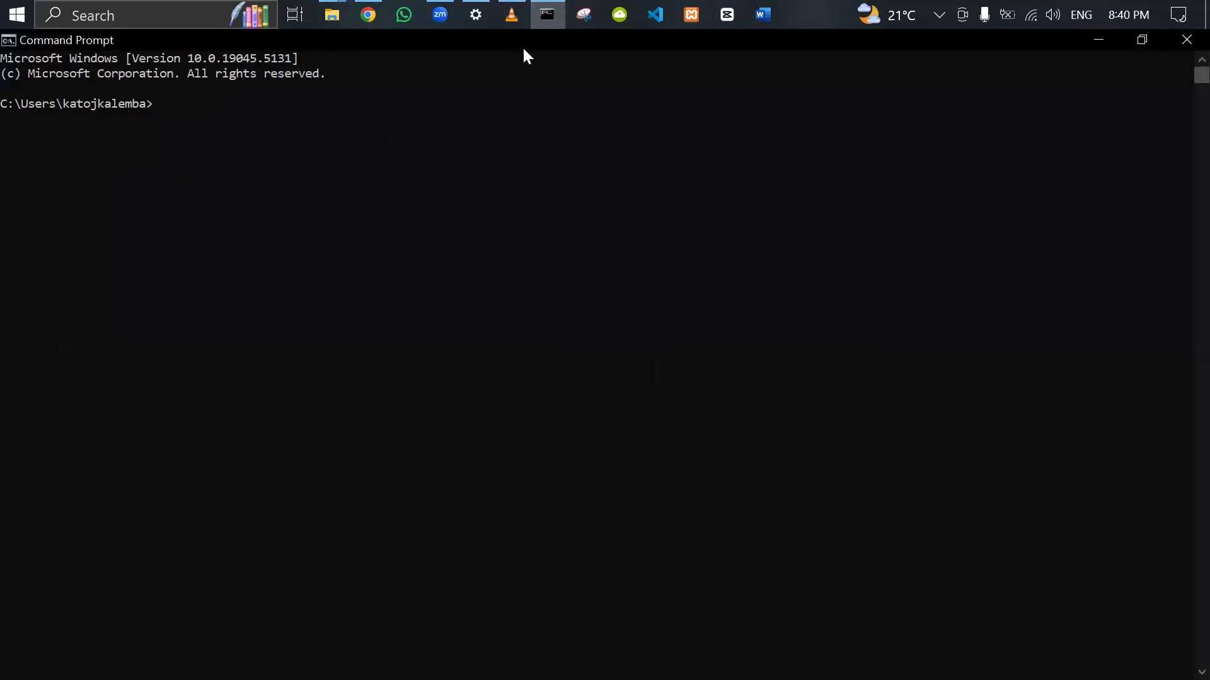
{"action": "left_click", "coordinate": [368, 15]}
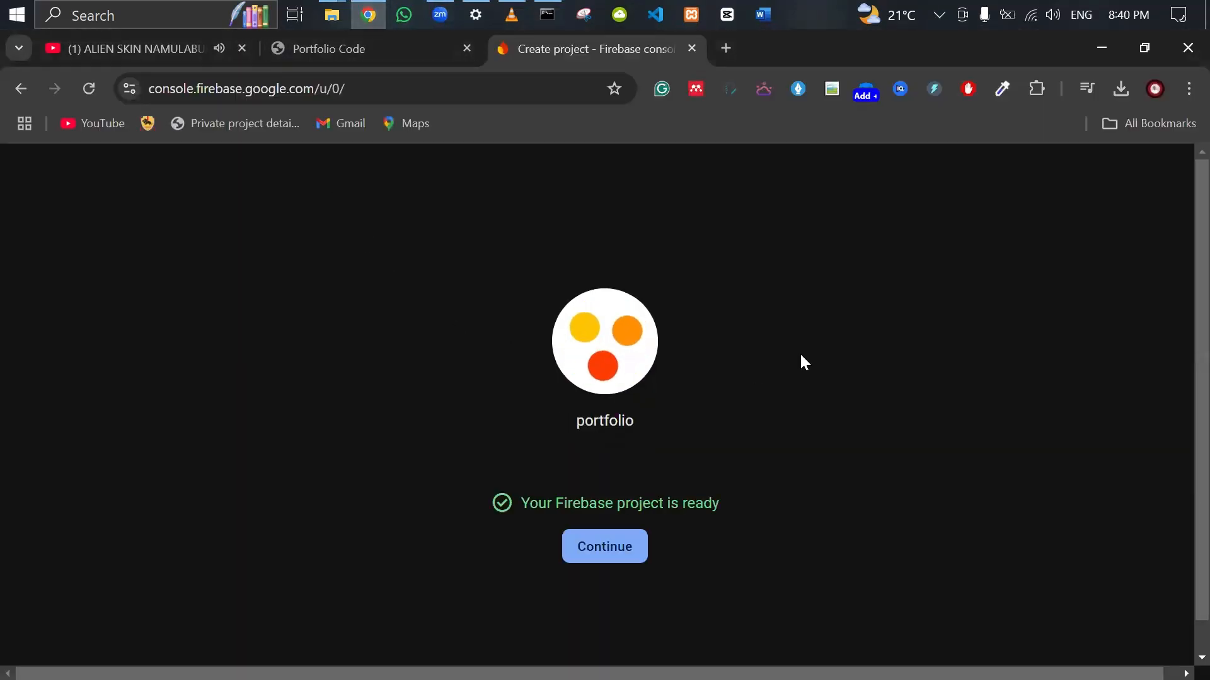
Step: Open the new project and register a web app nicknamed "portofolio" with Firebase Hosting set up
{"action": "left_click", "coordinate": [617, 558]}
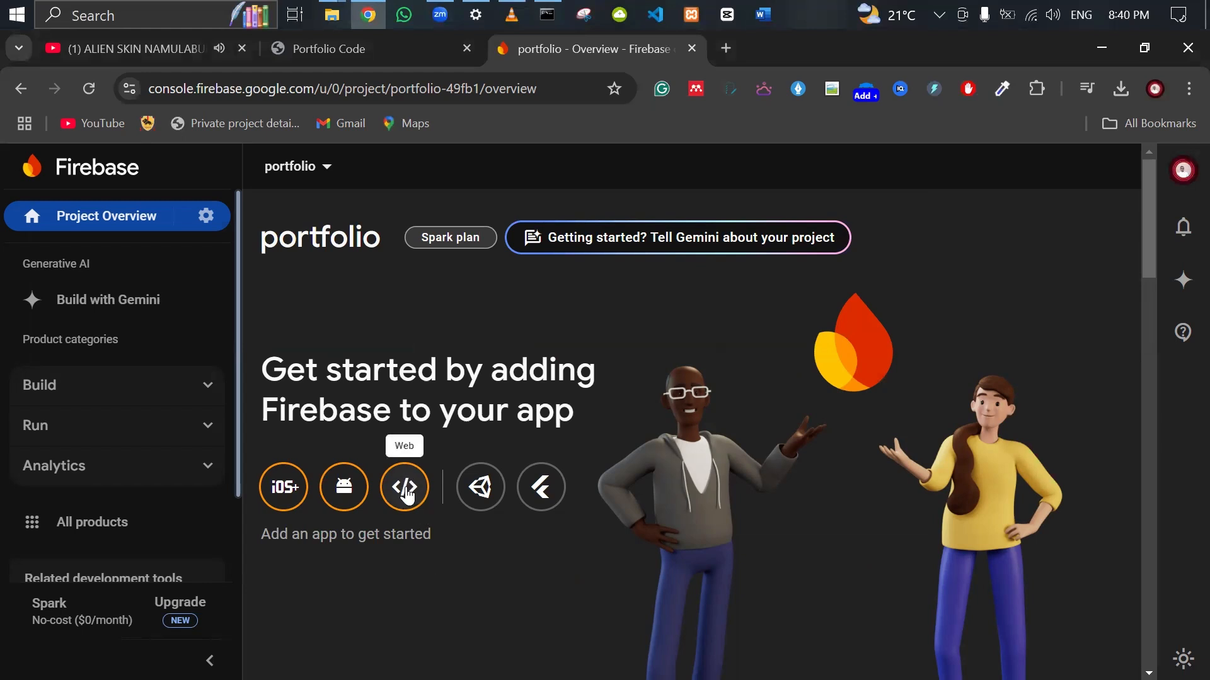
{"action": "left_click", "coordinate": [405, 490]}
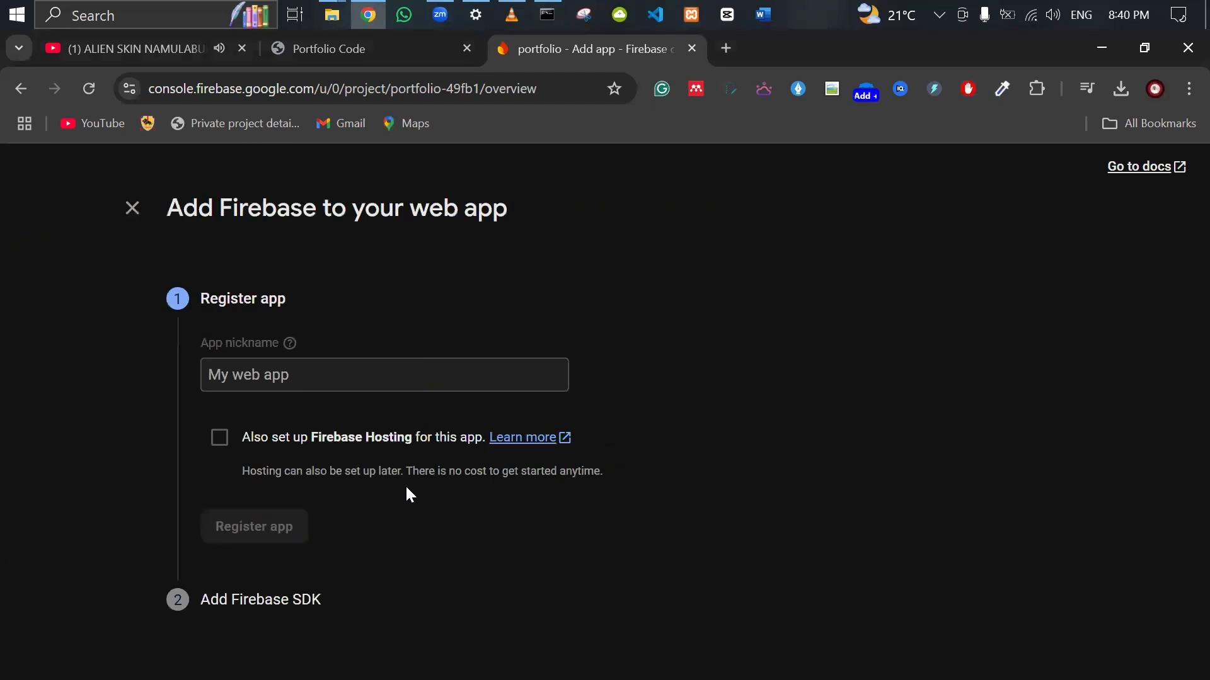
{"action": "left_click", "coordinate": [316, 374]}
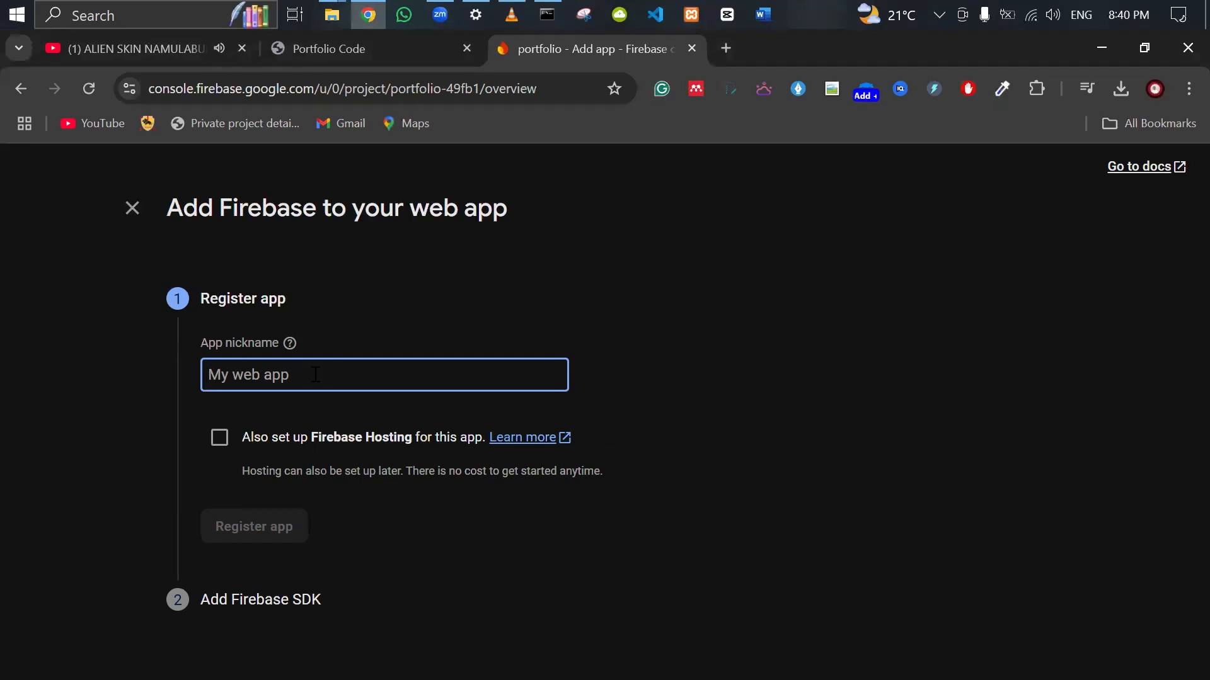
{"action": "type", "text": "por"}
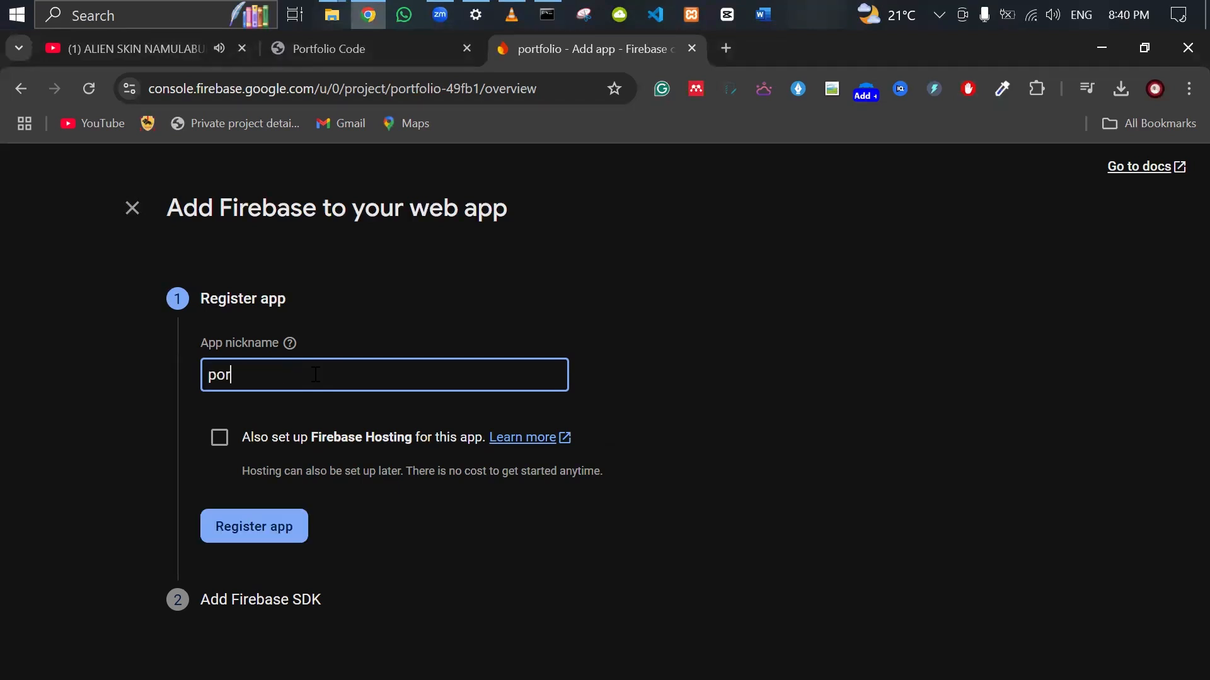
{"action": "type", "text": "tofolio"}
{"action": "left_click", "coordinate": [287, 452]}
{"action": "left_click", "coordinate": [283, 594]}
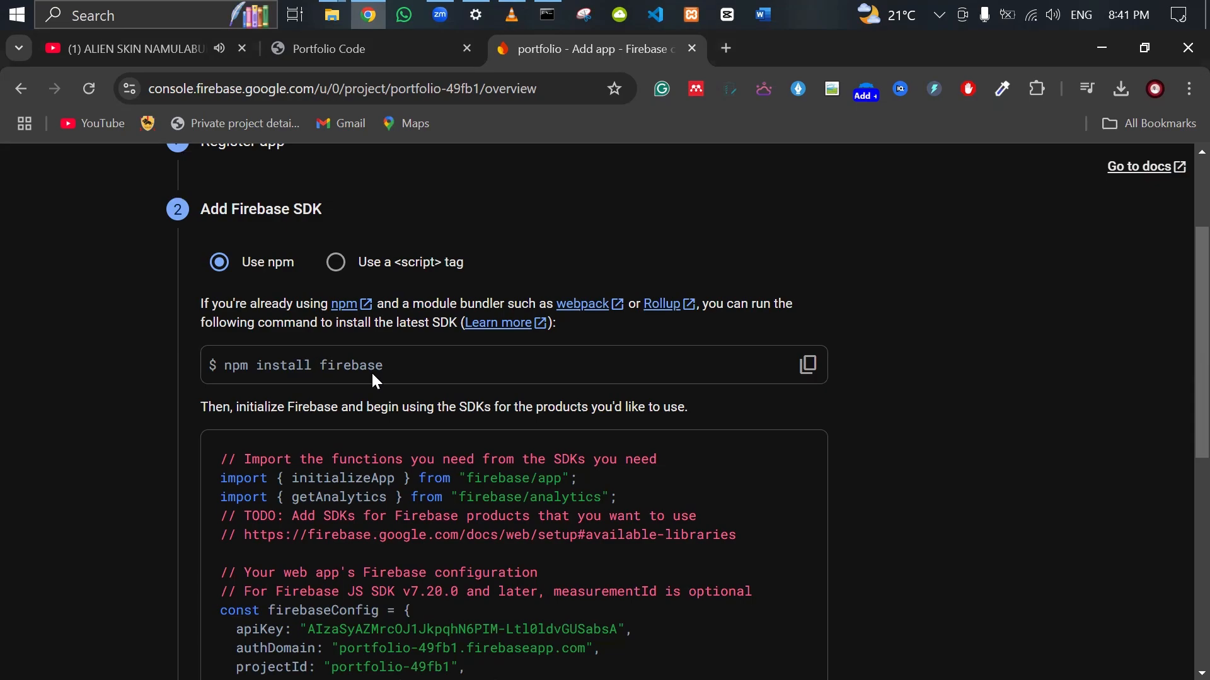
{"action": "left_click", "coordinate": [809, 367]}
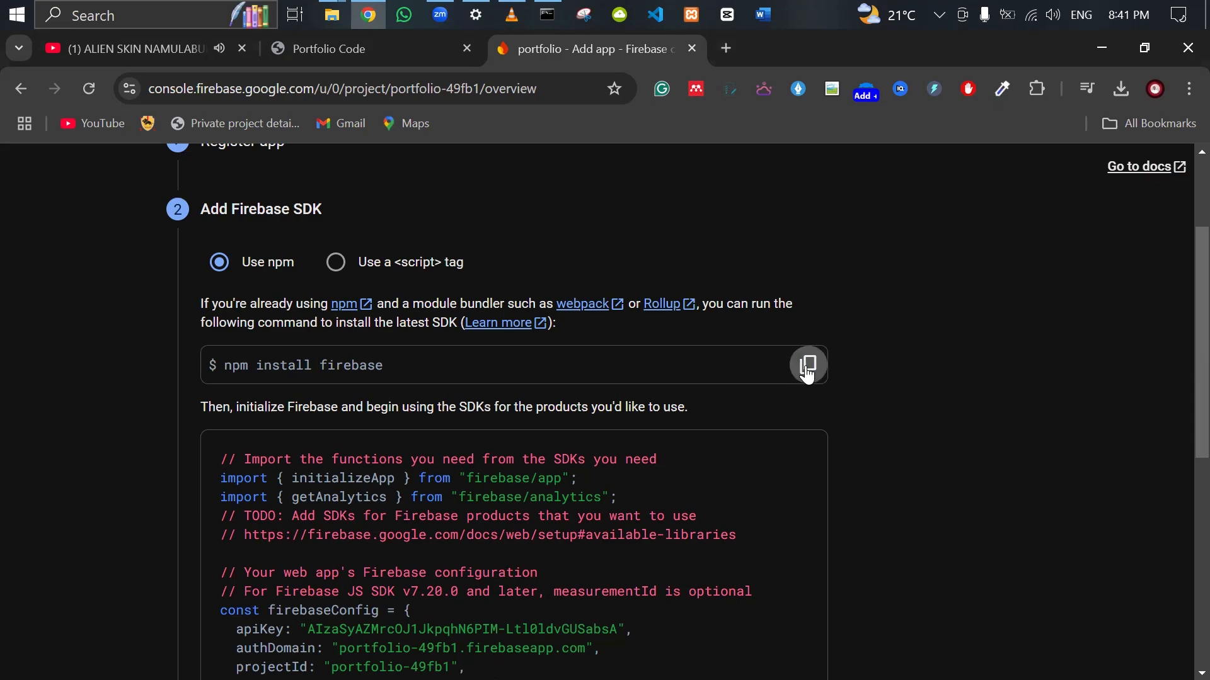
{"action": "left_click", "coordinate": [545, 10]}
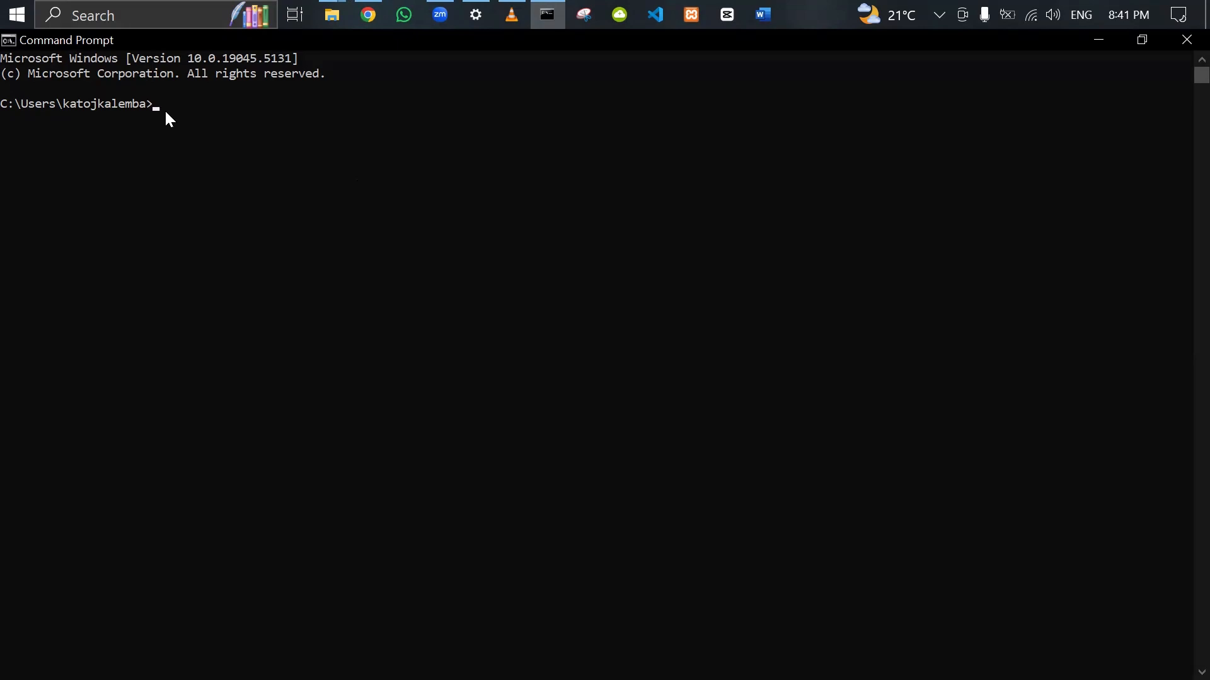
{"action": "key", "text": "ctrl+v"}
{"action": "key", "text": "BackSpace"}
{"action": "key", "text": "BackSpace"}
{"action": "key", "text": "BackSpace"}
{"action": "key", "text": "BackSpace"}
{"action": "key", "text": "BackSpace"}
{"action": "key", "text": "BackSpace"}
{"action": "key", "text": "BackSpace"}
{"action": "key", "text": "BackSpace"}
{"action": "key", "text": "BackSpace"}
{"action": "key", "text": "BackSpace"}
{"action": "key", "text": "BackSpace"}
{"action": "key", "text": "BackSpace"}
{"action": "key", "text": "BackSpace"}
{"action": "key", "text": "BackSpace"}
{"action": "key", "text": "BackSpace"}
{"action": "key", "text": "BackSpace"}
{"action": "key", "text": "BackSpace"}
{"action": "key", "text": "BackSpace"}
{"action": "key", "text": "BackSpace"}
{"action": "key", "text": "BackSpace"}
Step: Switch back to the Firebase console in Chrome and look through the npm SDK setup code
{"action": "left_click", "coordinate": [368, 15]}
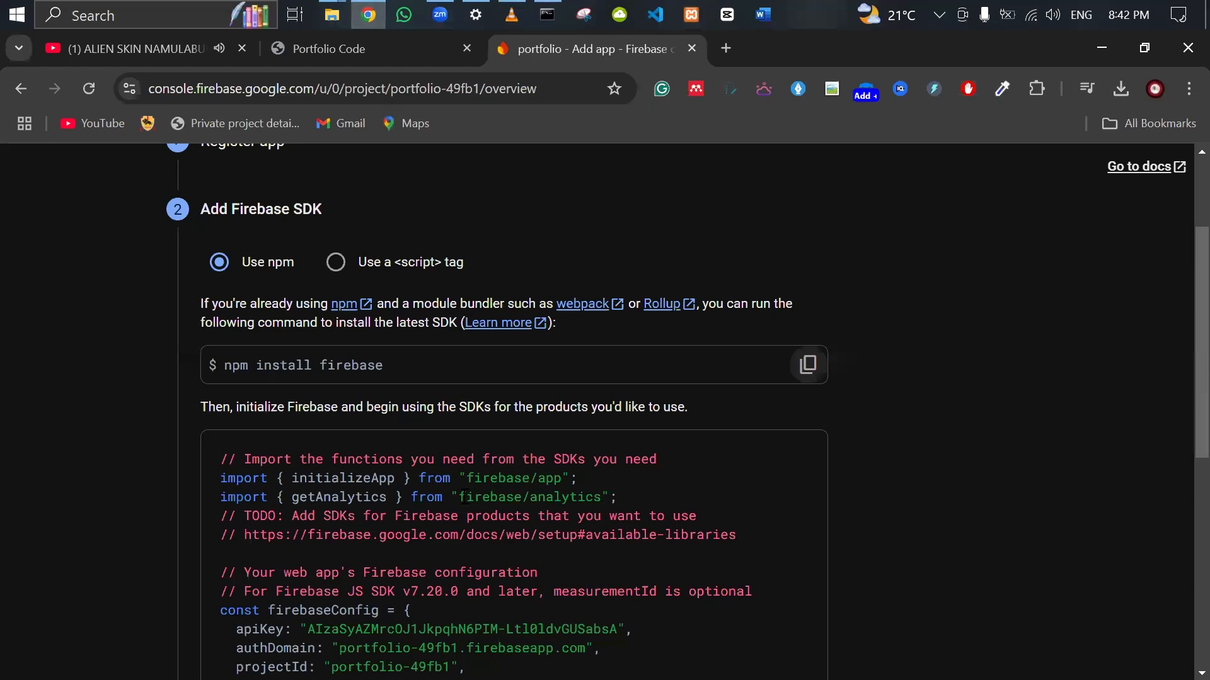
{"action": "scroll", "coordinate": [694, 372], "scroll_direction": "down", "scroll_amount": 4}
{"action": "scroll", "coordinate": [694, 371], "scroll_direction": "up", "scroll_amount": 4}
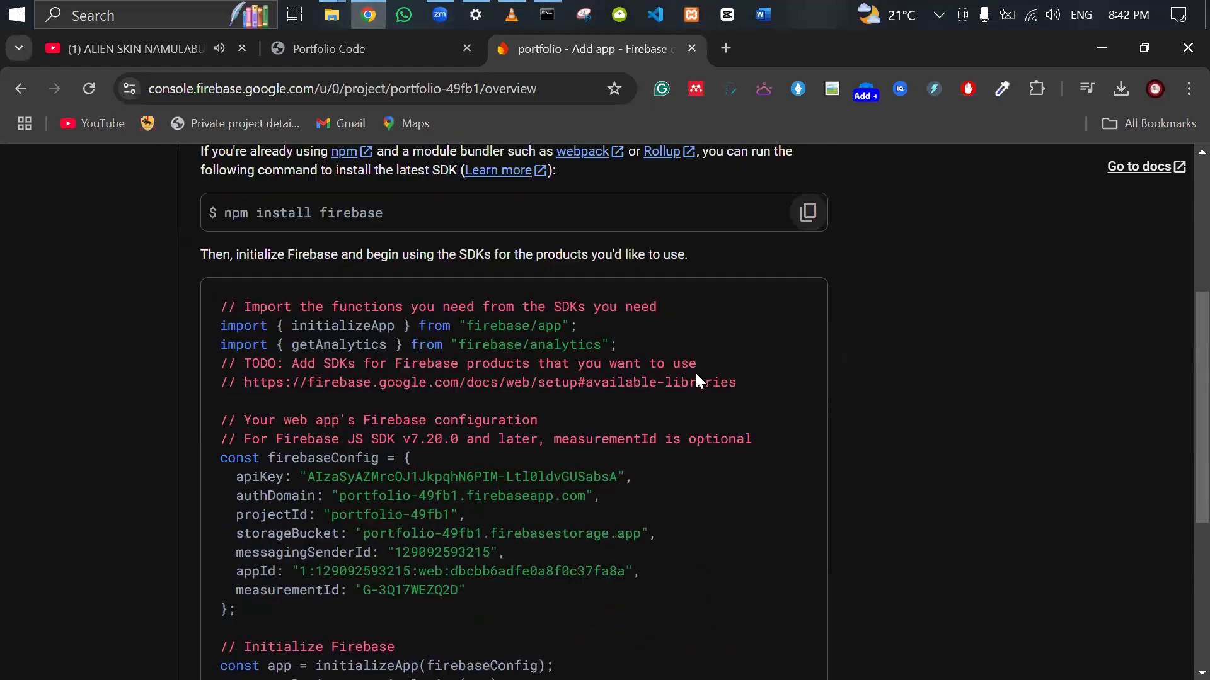
Step: Proceed past the Firebase SDK and Firebase CLI installation stages to the Deploy to Firebase Hosting instructions
{"action": "scroll", "coordinate": [372, 334], "scroll_direction": "down", "scroll_amount": 7}
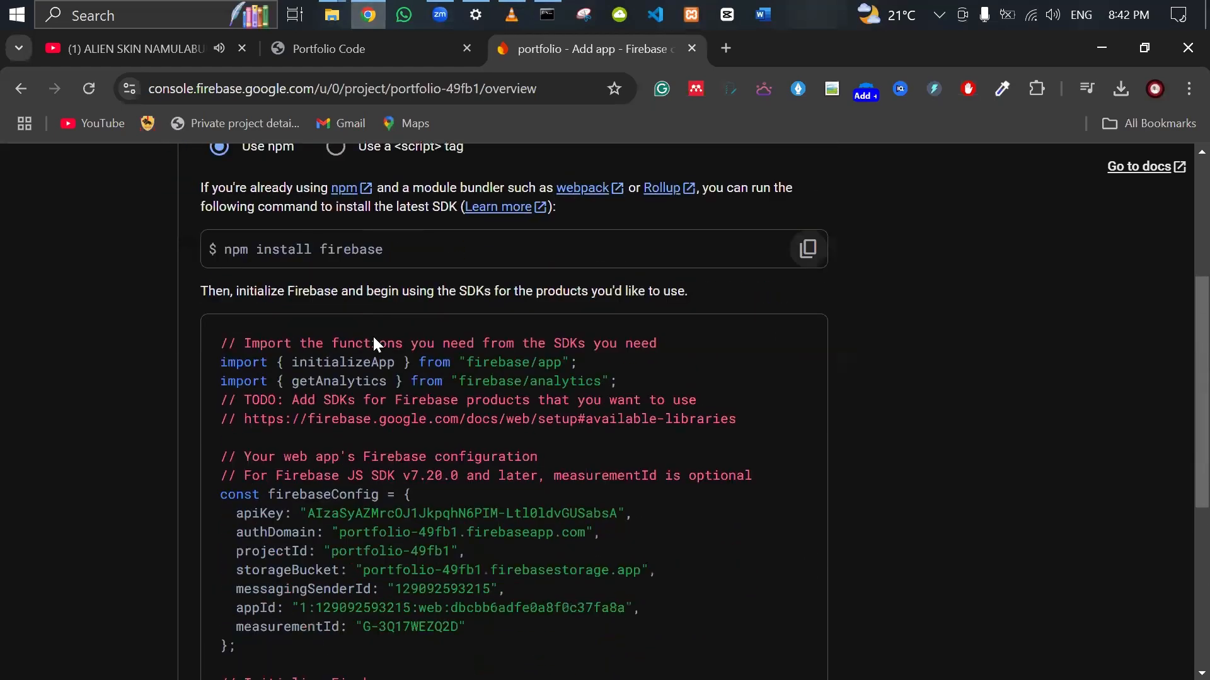
{"action": "left_click", "coordinate": [245, 516]}
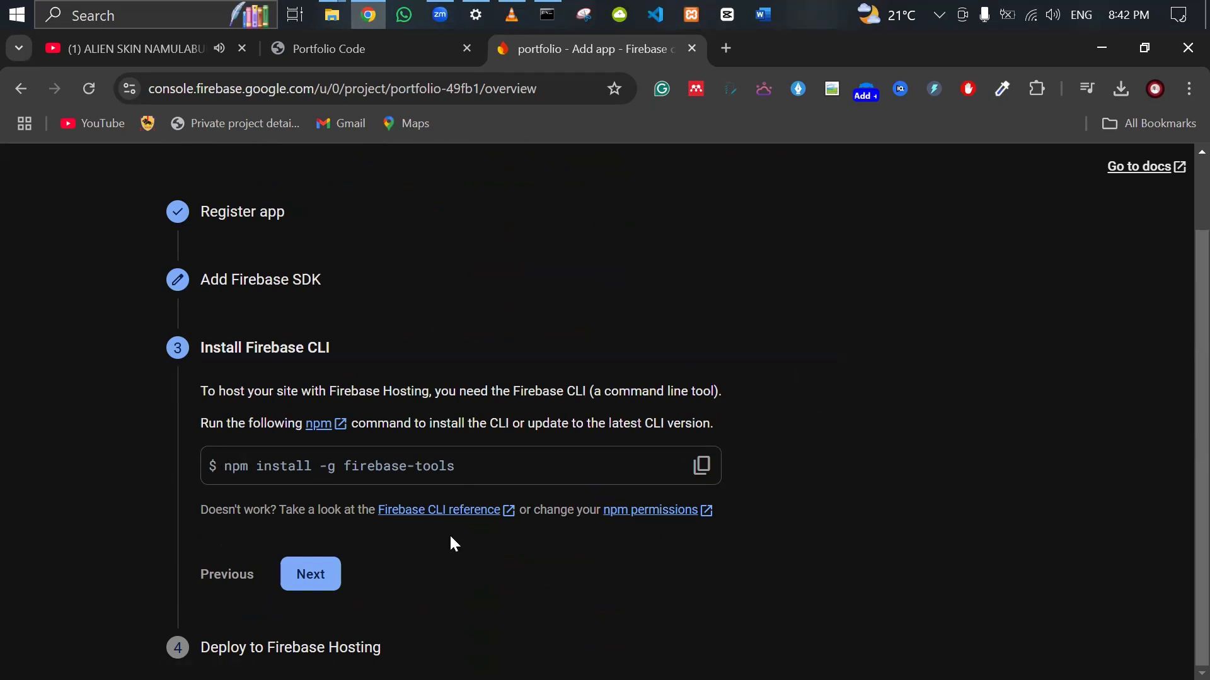
{"action": "left_click", "coordinate": [310, 574]}
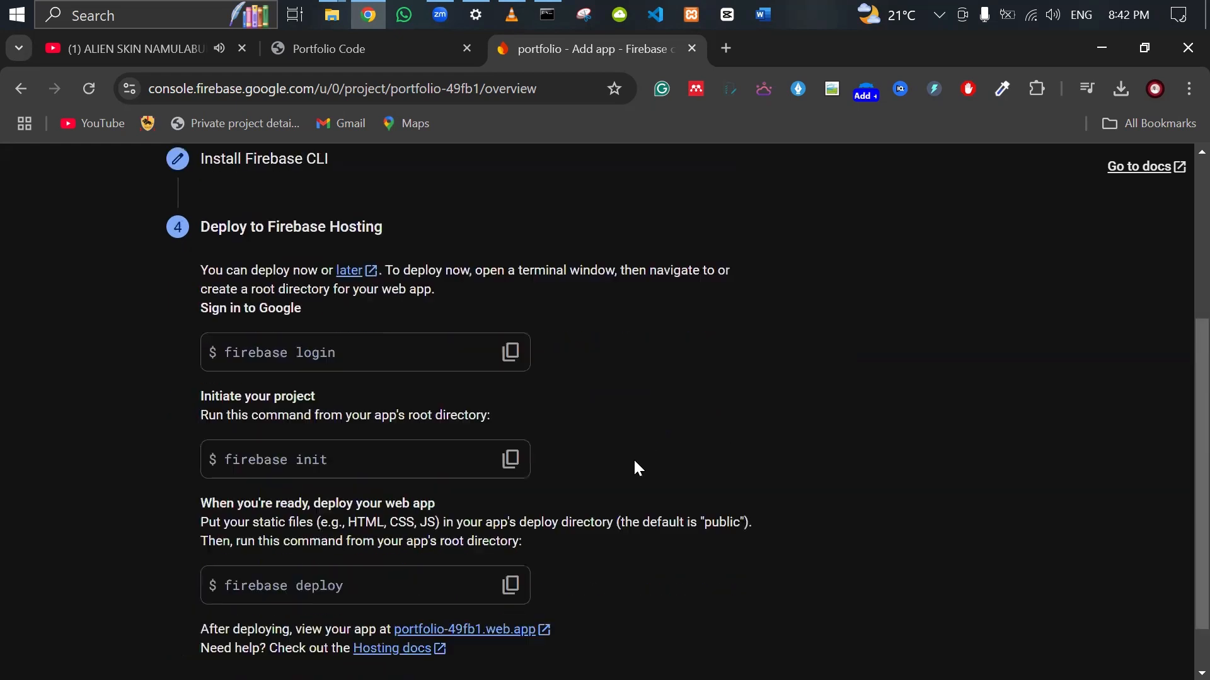
Step: Copy the firebase login command from the deployment instructions and run it in Command Prompt
{"action": "left_click", "coordinate": [510, 353]}
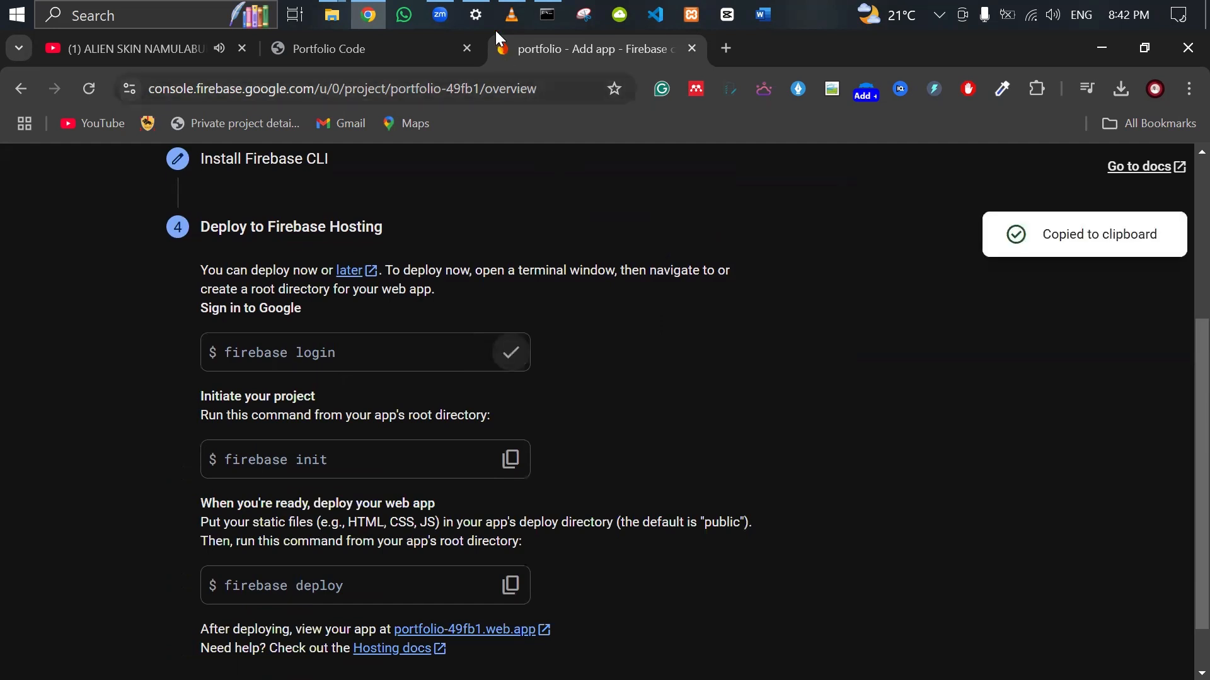
{"action": "left_click", "coordinate": [548, 14]}
{"action": "key", "text": "ctrl+v"}
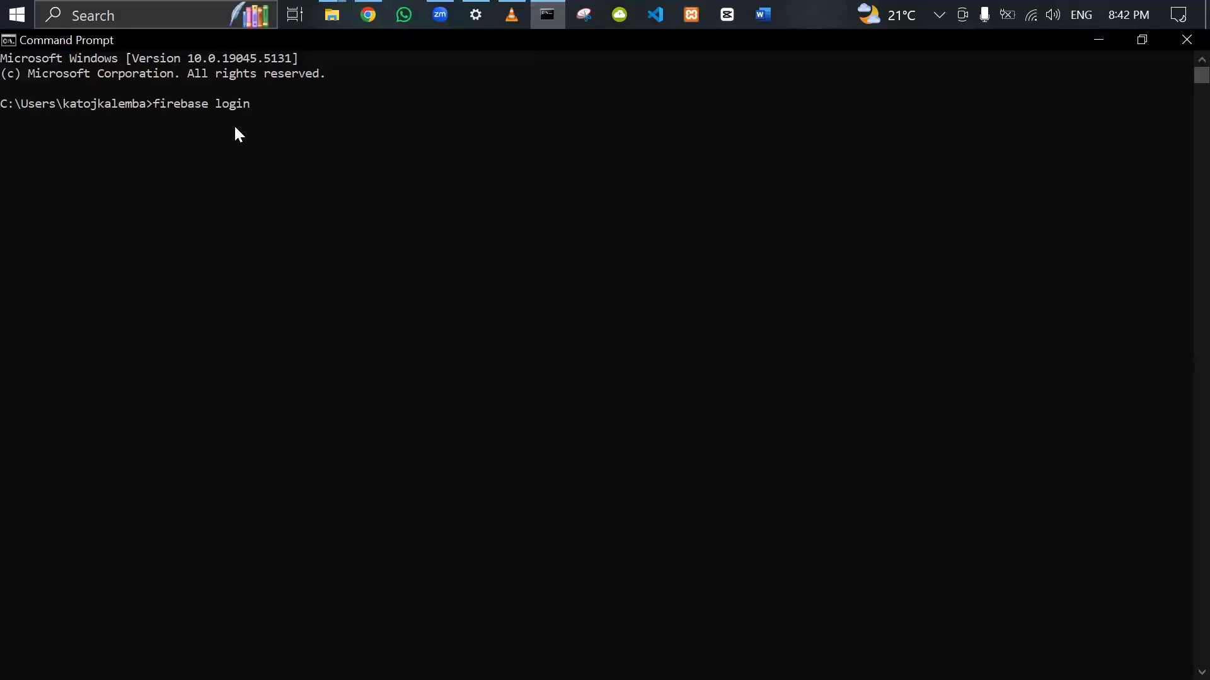
{"action": "key", "text": "Return"}
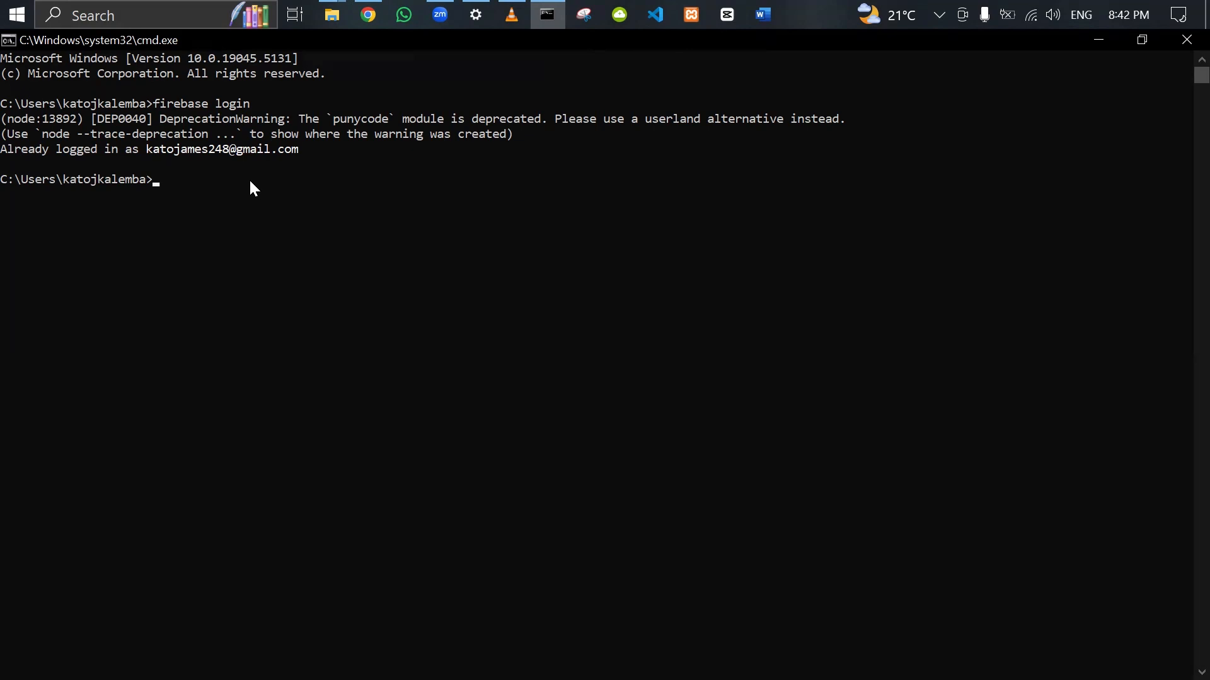
Step: Log out of the Firebase CLI and run firebase login again, allowing usage and error reporting collection
{"action": "type", "text": "firebase logout"}
{"action": "key", "text": "Return"}
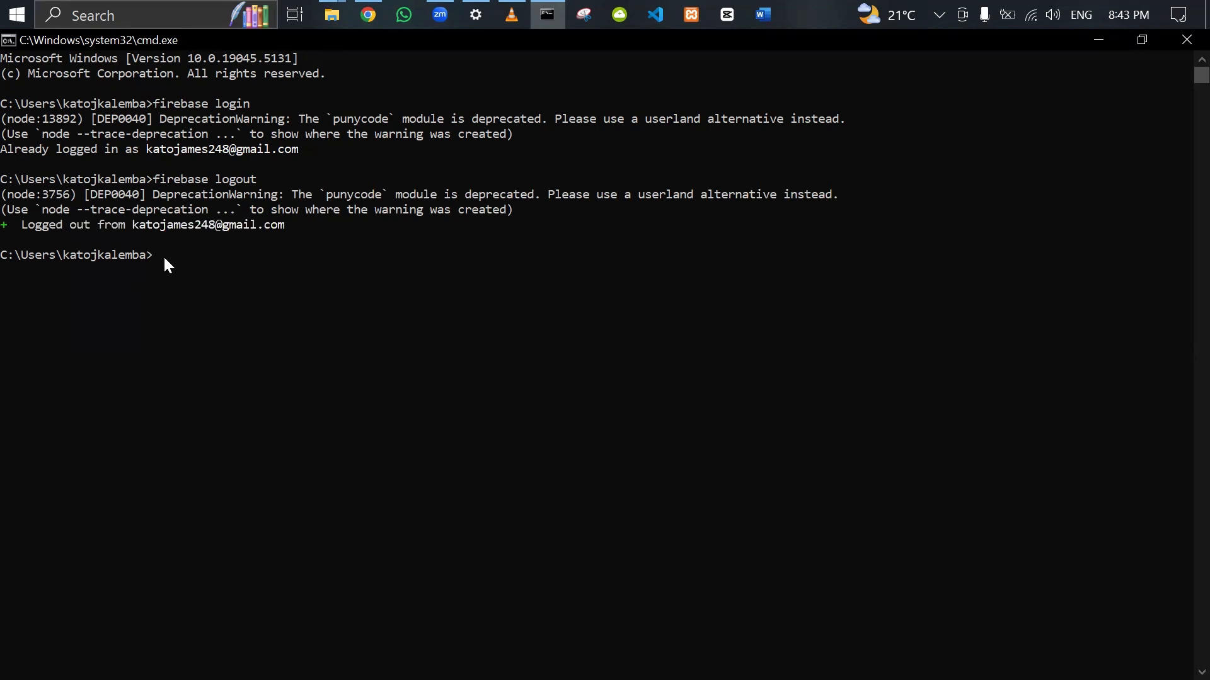
{"action": "key", "text": "Up"}
{"action": "key", "text": "Up"}
{"action": "key", "text": "Return"}
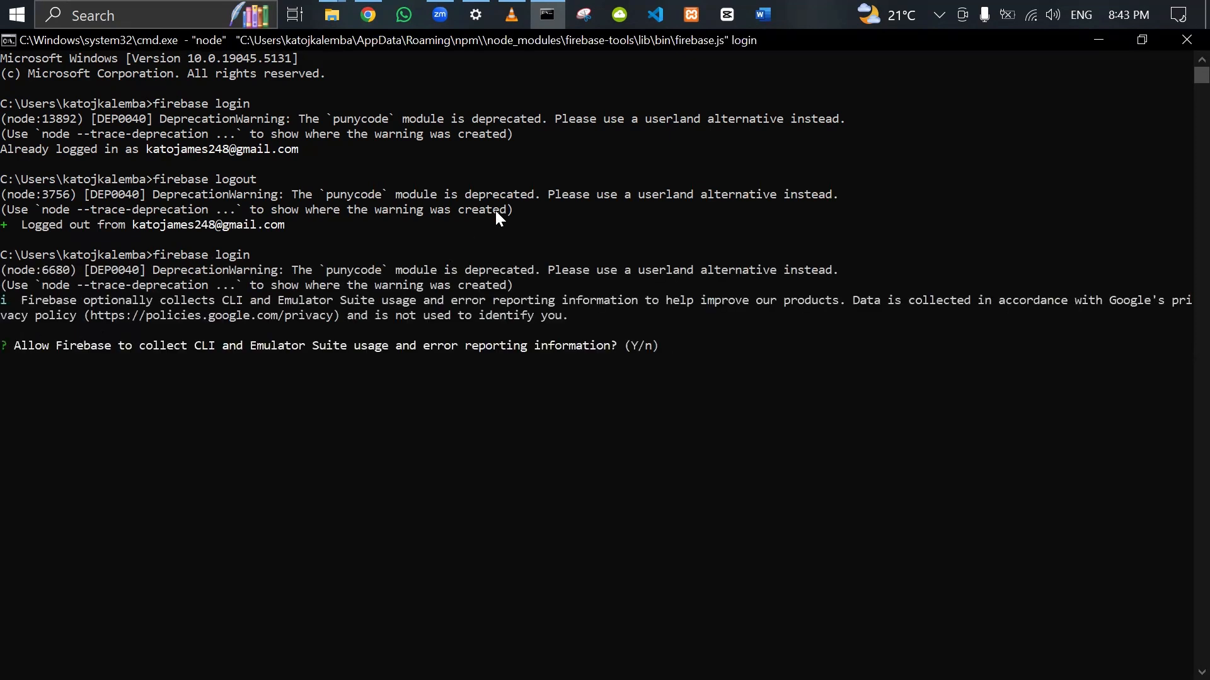
{"action": "type", "text": "y"}
{"action": "key", "text": "Return"}
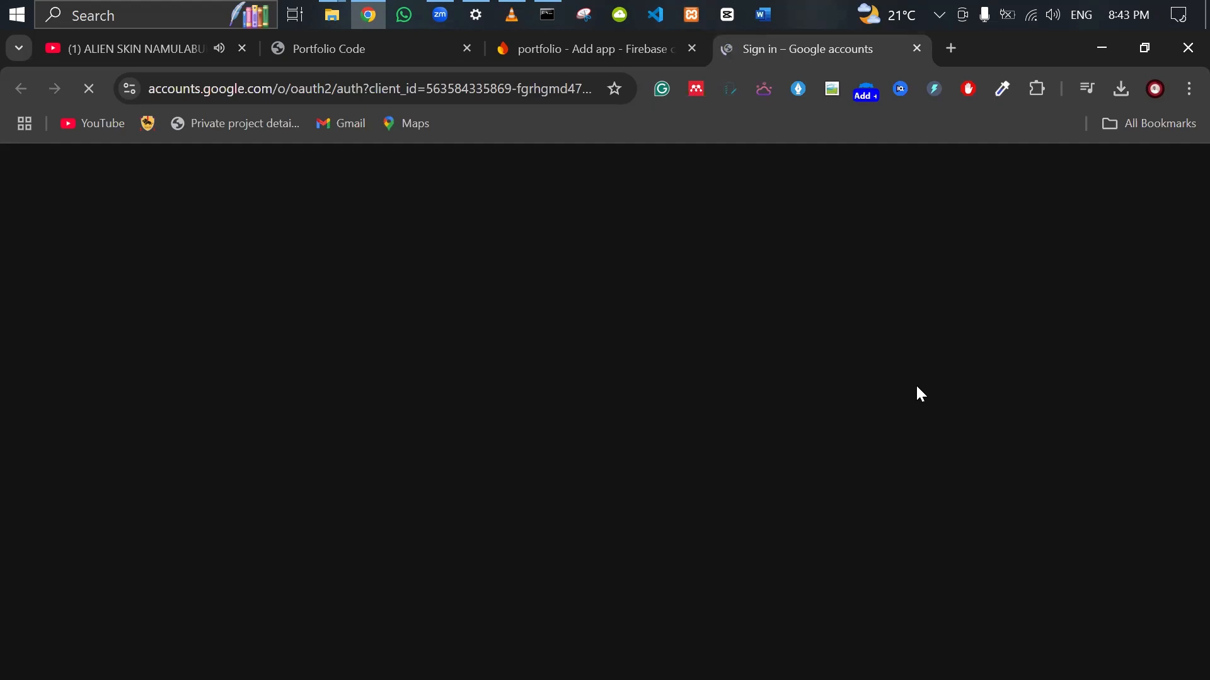
Step: Review the console's deployment instructions and the Google accounts offered on the Firebase CLI sign-in page
{"action": "left_click", "coordinate": [605, 49]}
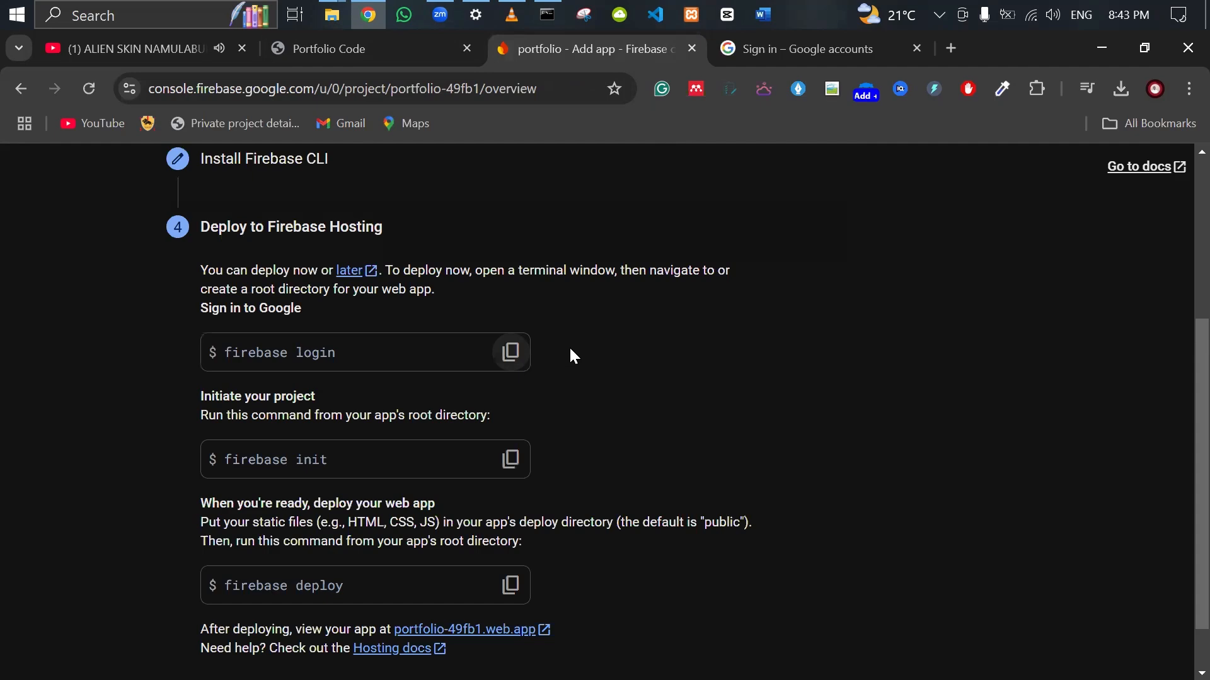
{"action": "scroll", "coordinate": [571, 351], "scroll_direction": "up", "scroll_amount": 2}
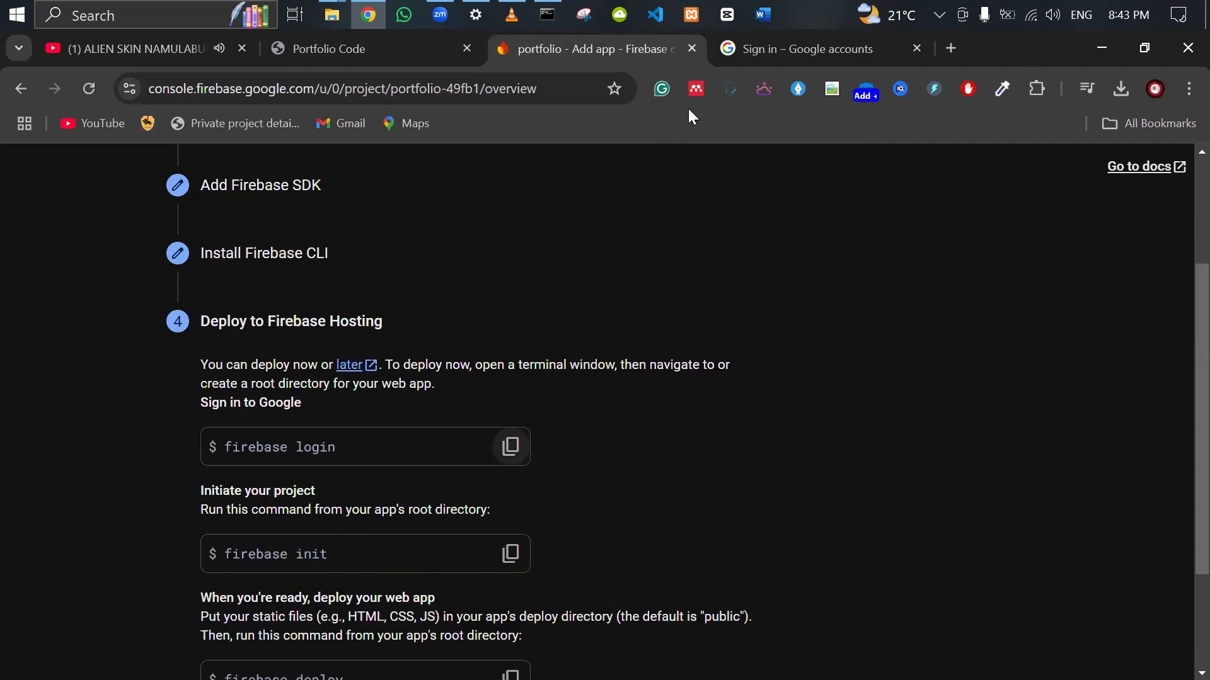
{"action": "left_click", "coordinate": [776, 49]}
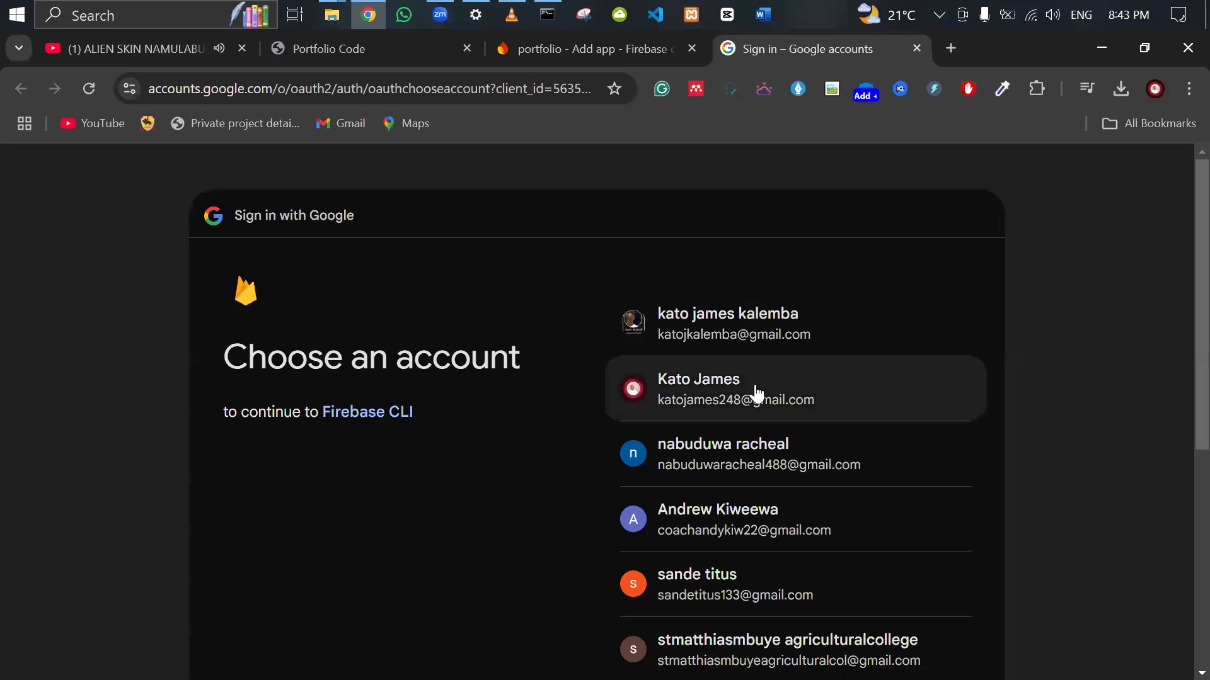
{"action": "scroll", "coordinate": [756, 403], "scroll_direction": "down", "scroll_amount": 1}
{"action": "scroll", "coordinate": [748, 425], "scroll_direction": "up", "scroll_amount": 1}
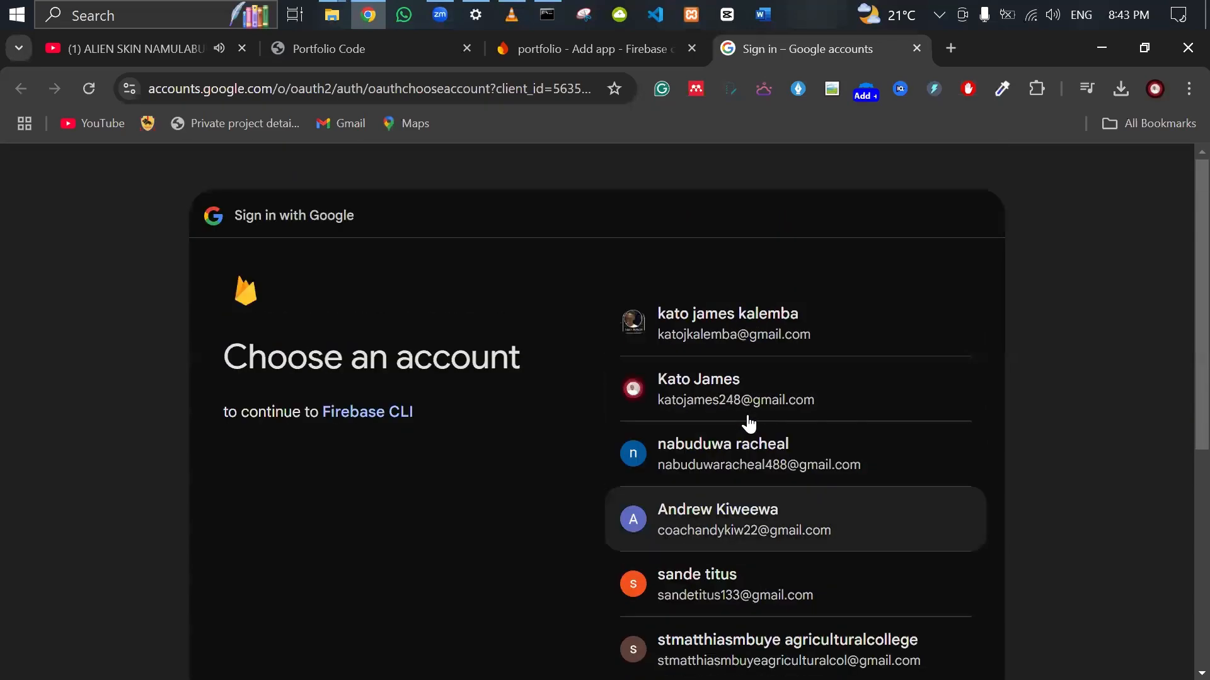
{"action": "left_click", "coordinate": [596, 49]}
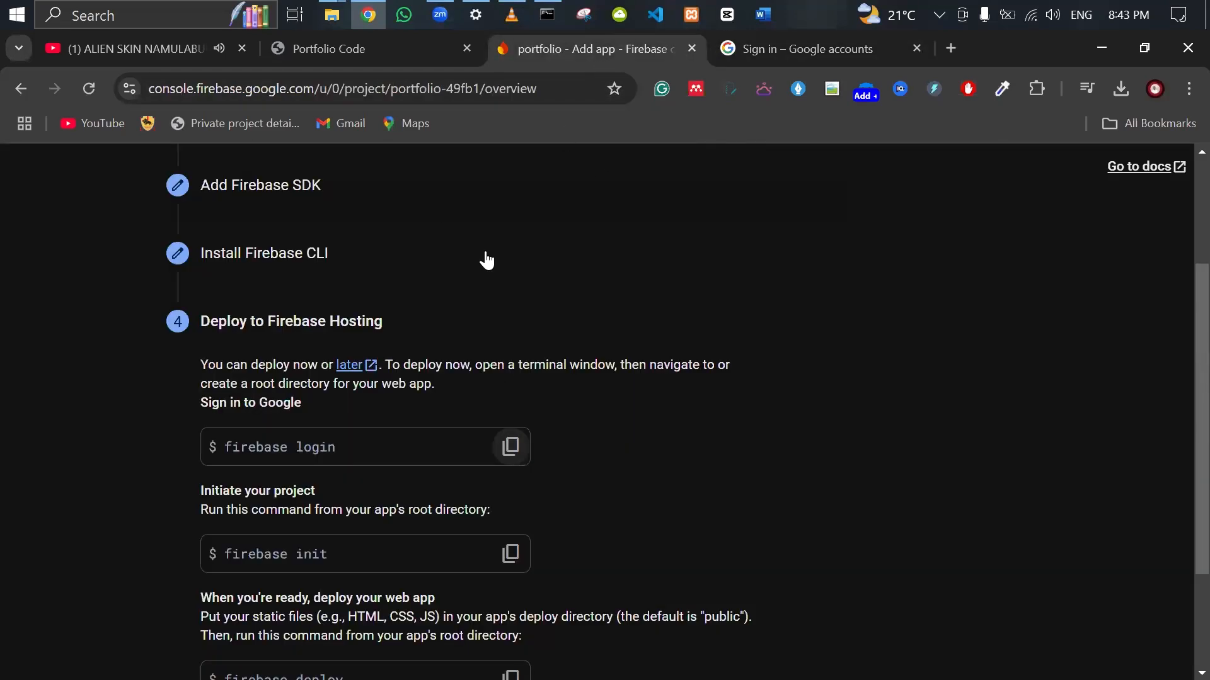
{"action": "scroll", "coordinate": [647, 355], "scroll_direction": "up", "scroll_amount": 1}
{"action": "scroll", "coordinate": [647, 355], "scroll_direction": "up", "scroll_amount": 3}
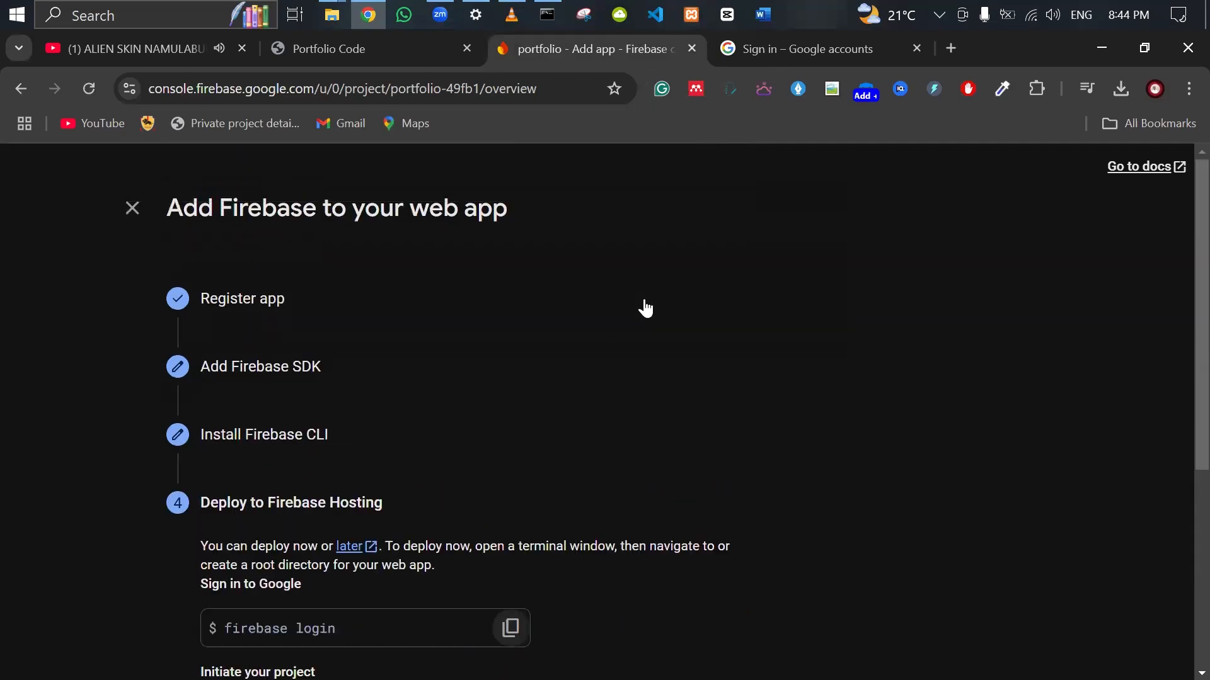
Step: Sign in to Firebase CLI with the Google account previously used for it and allow the requested access
{"action": "left_click", "coordinate": [784, 46]}
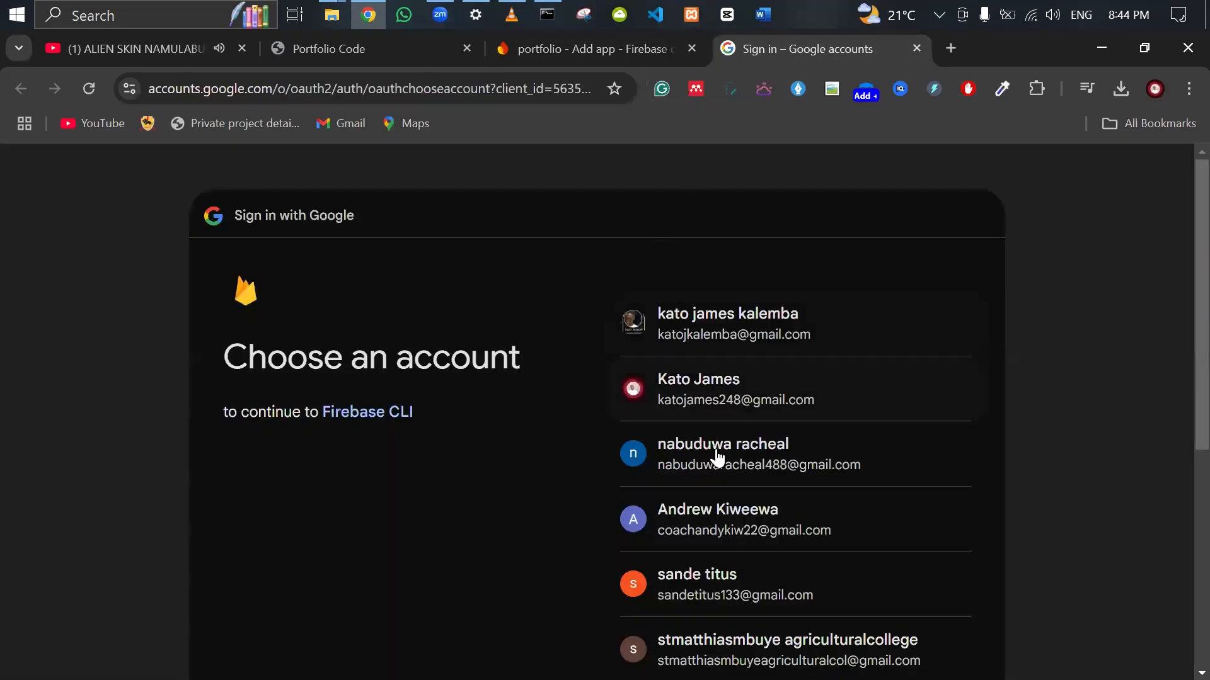
{"action": "left_click", "coordinate": [691, 409]}
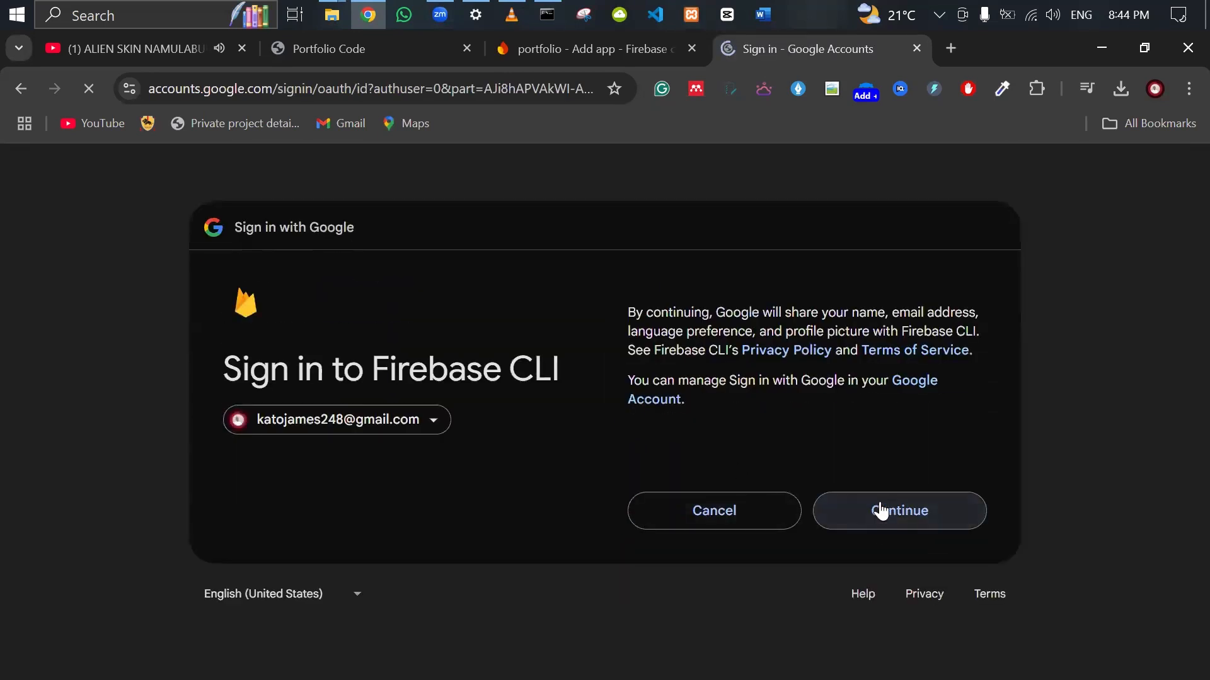
{"action": "left_click", "coordinate": [882, 515]}
{"action": "left_click", "coordinate": [551, 9]}
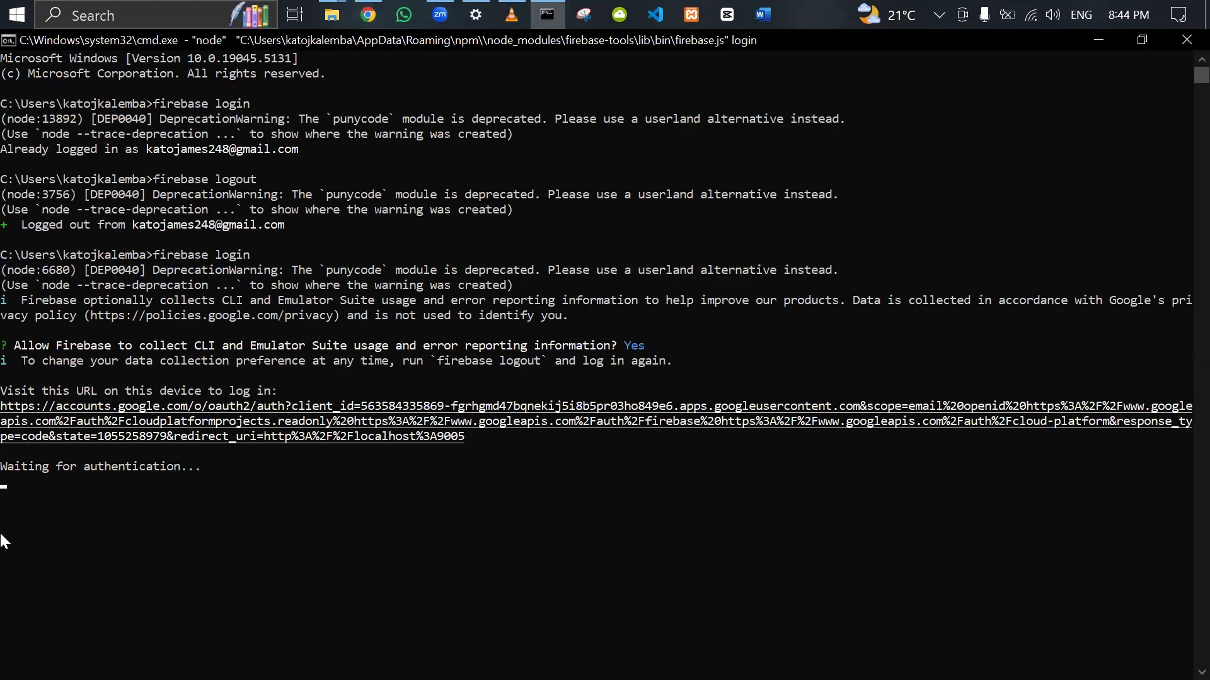
{"action": "left_click", "coordinate": [370, 12]}
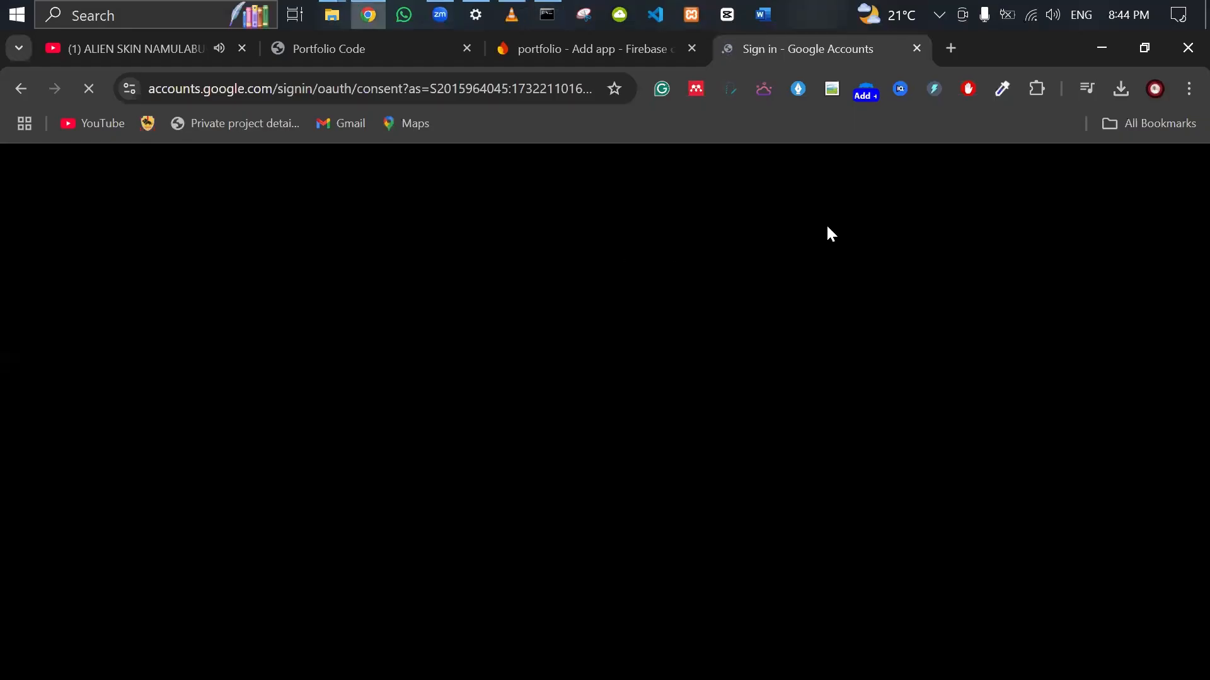
{"action": "scroll", "coordinate": [705, 347], "scroll_direction": "down", "scroll_amount": 5}
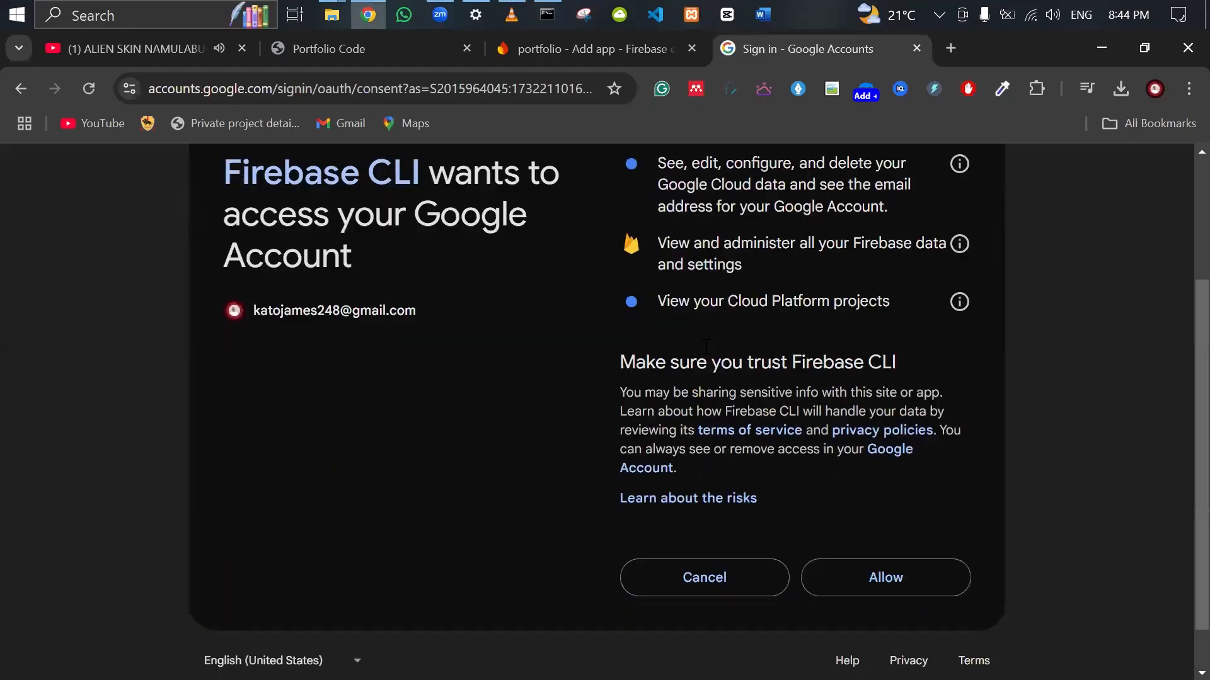
{"action": "left_click", "coordinate": [901, 529]}
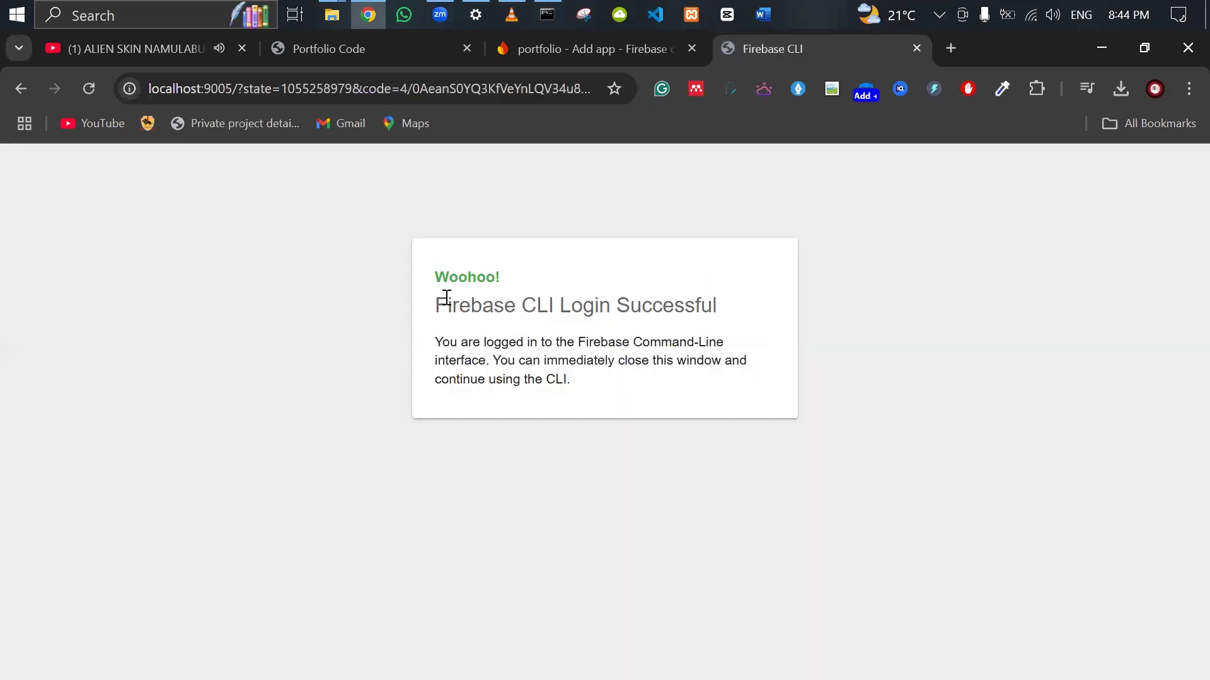
Step: Check the login result in the browser and Command Prompt, and review the remaining deployment commands in the Firebase console
{"action": "left_click_drag", "start_coordinate": [434, 307], "coordinate": [739, 329]}
{"action": "left_click", "coordinate": [547, 13]}
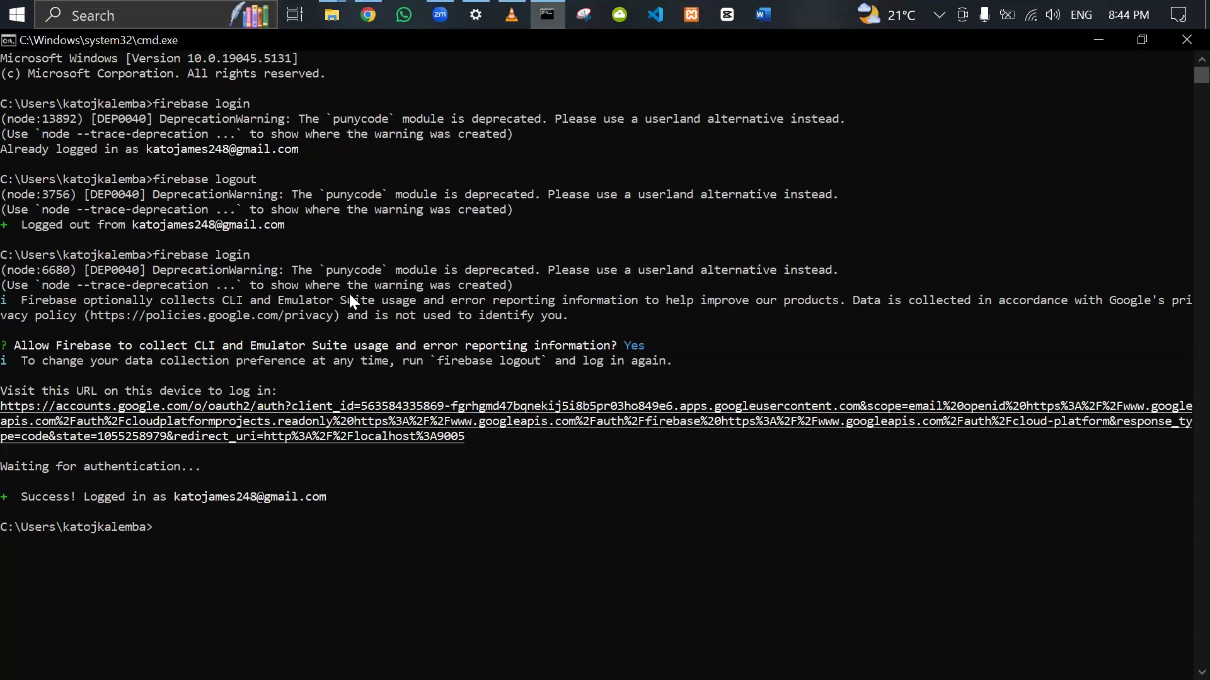
{"action": "left_click", "coordinate": [360, 19]}
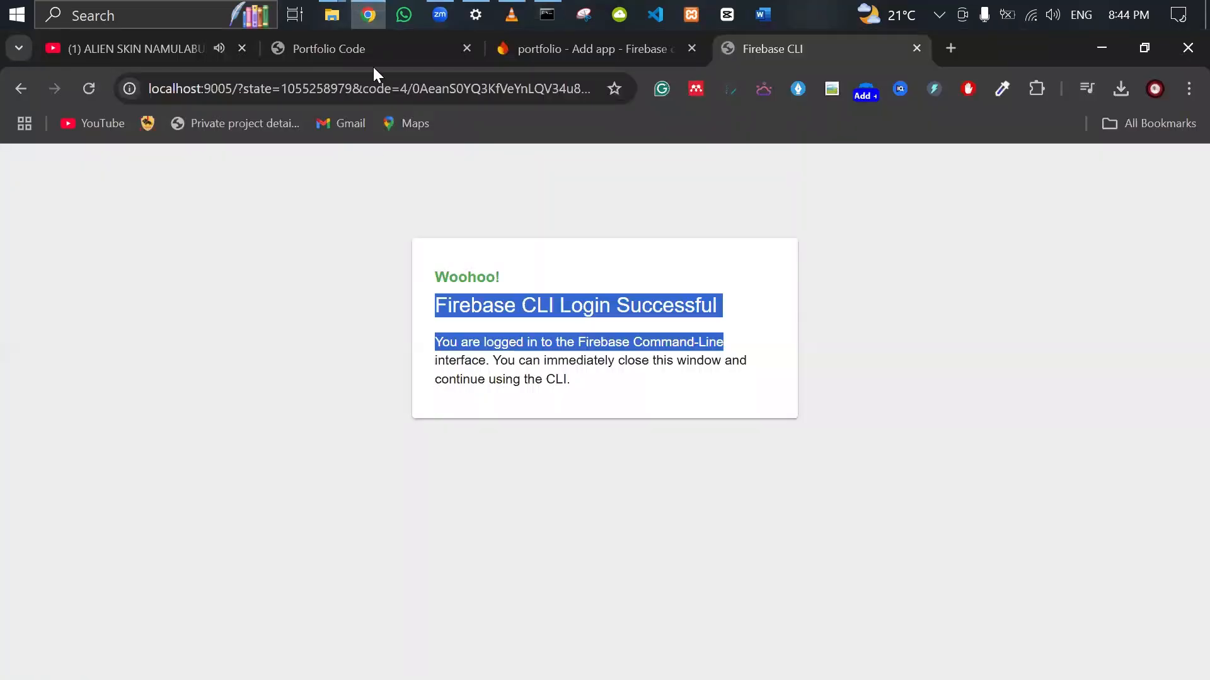
{"action": "left_click", "coordinate": [583, 48]}
{"action": "scroll", "coordinate": [436, 313], "scroll_direction": "down", "scroll_amount": 5}
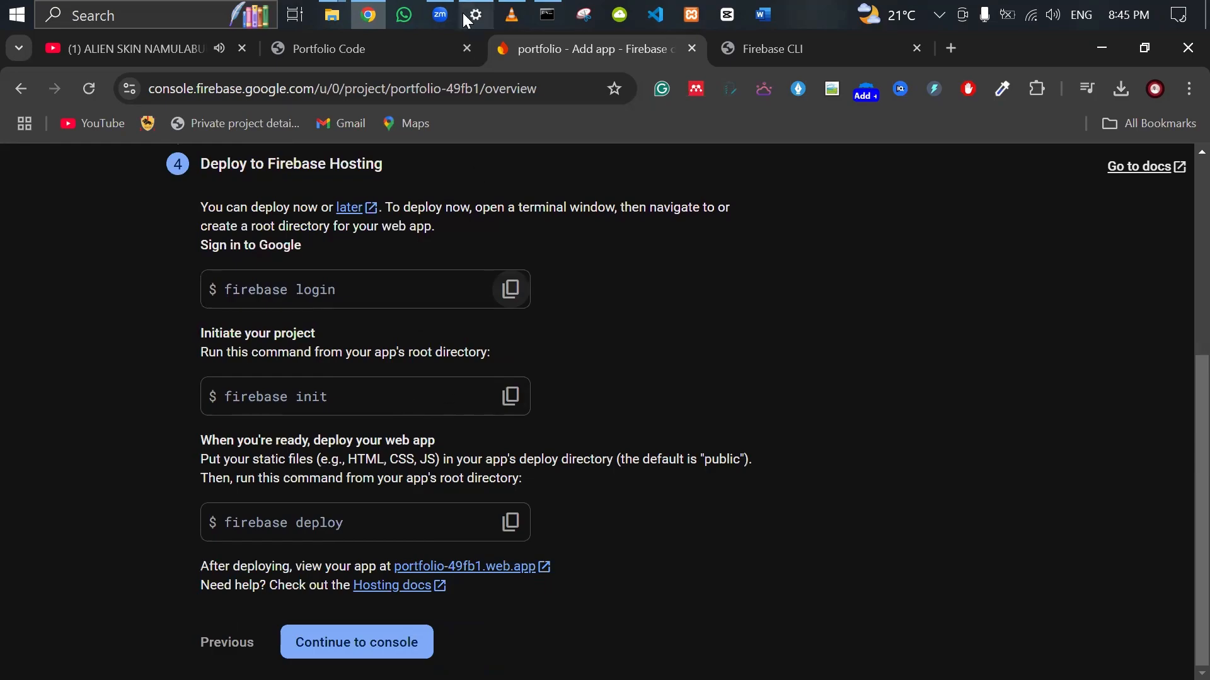
{"action": "left_click", "coordinate": [548, 15]}
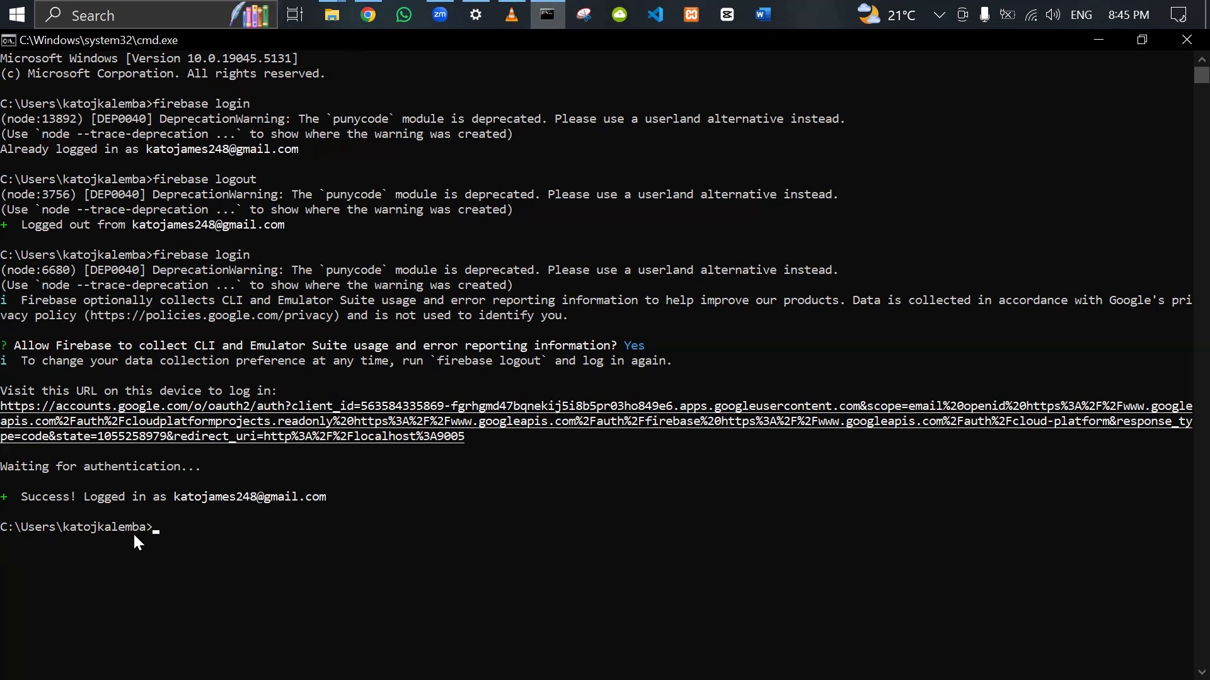
Step: Close the extra recordings folder window and bring up the firebase folder in File Explorer
{"action": "left_click", "coordinate": [328, 16]}
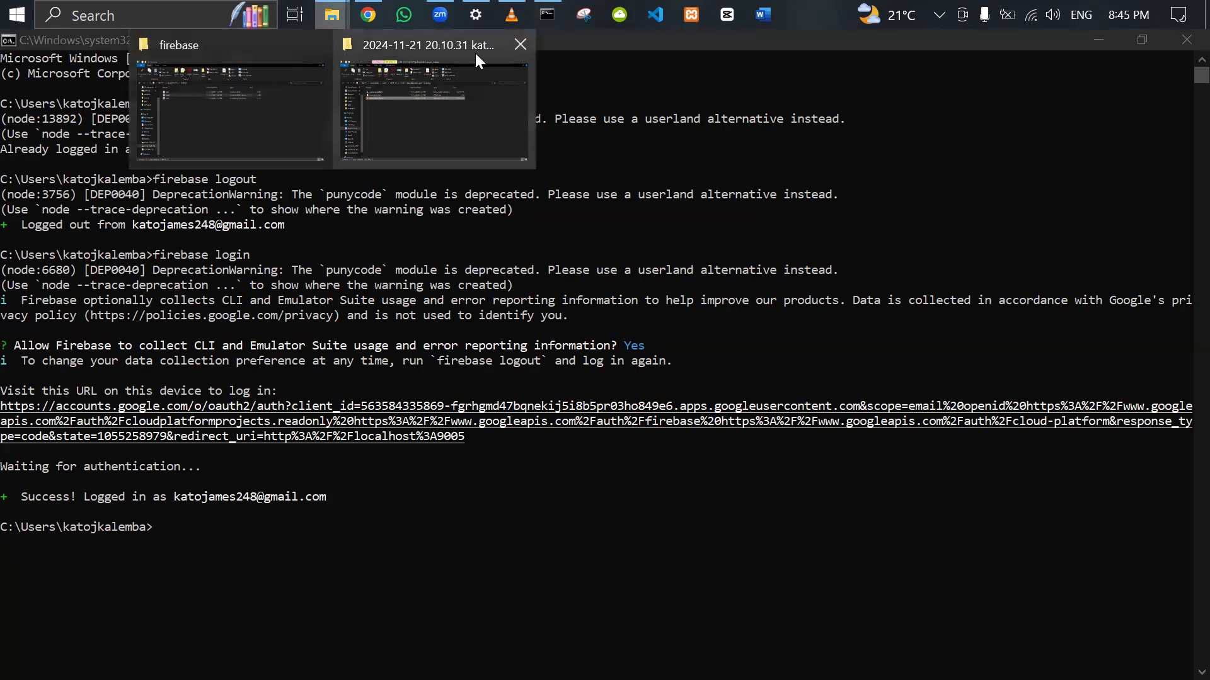
{"action": "left_click", "coordinate": [524, 43]}
{"action": "left_click", "coordinate": [350, 120]}
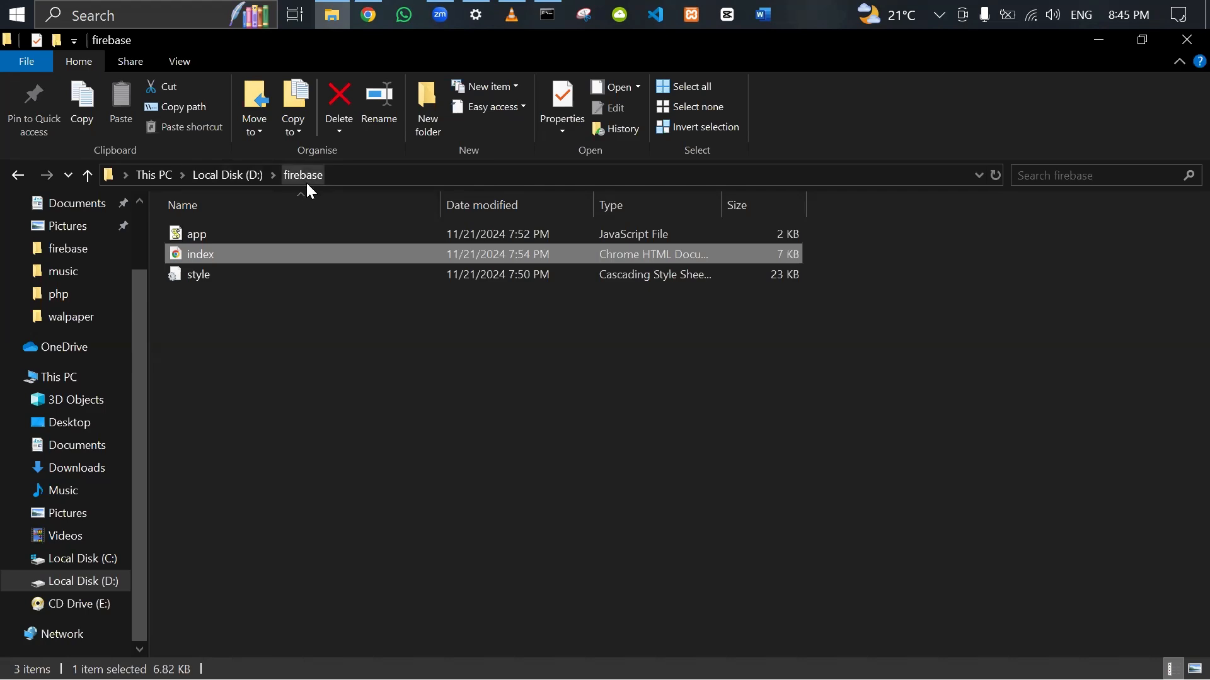
Step: Look at Command Prompt and the console's deployment instructions, and return to the firebase folder in File Explorer
{"action": "left_click", "coordinate": [547, 14]}
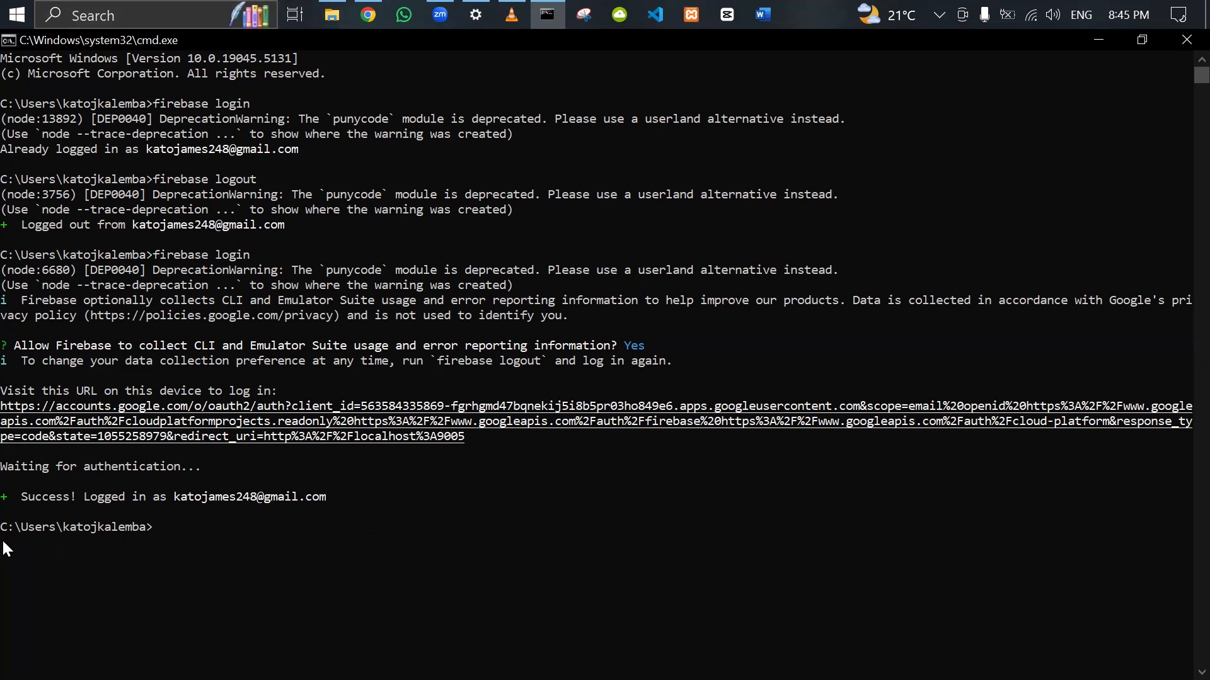
{"action": "left_click", "coordinate": [366, 12]}
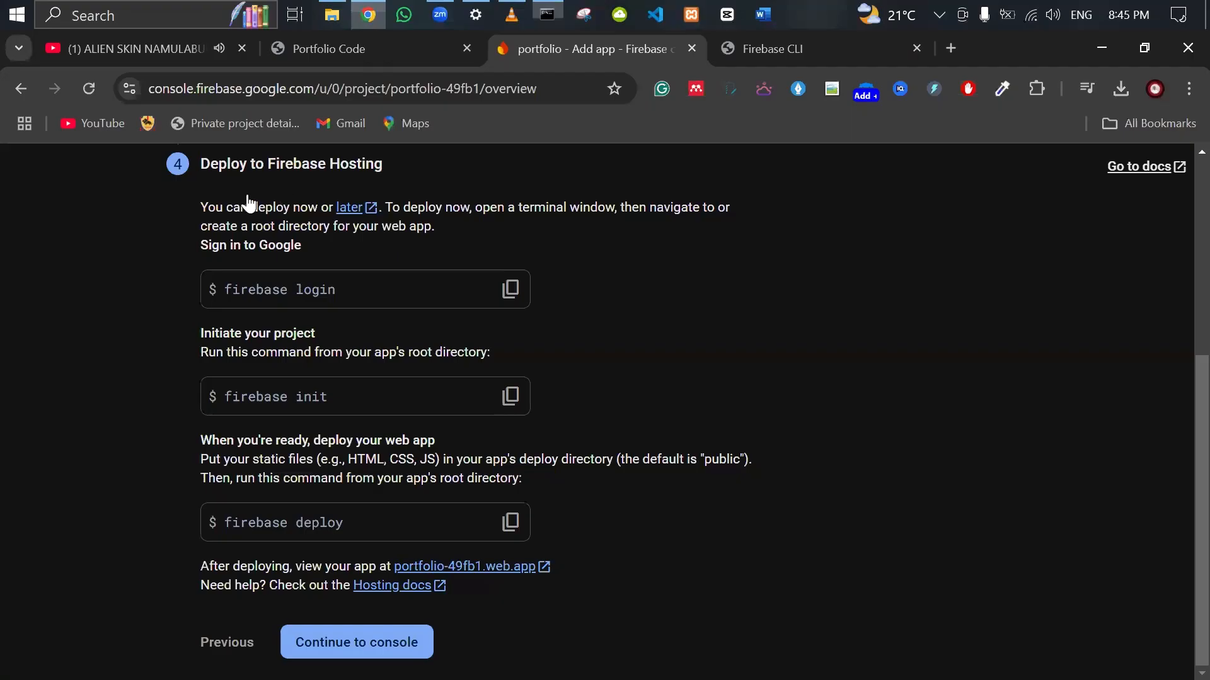
{"action": "left_click", "coordinate": [309, 14]}
{"action": "left_click", "coordinate": [335, 391]}
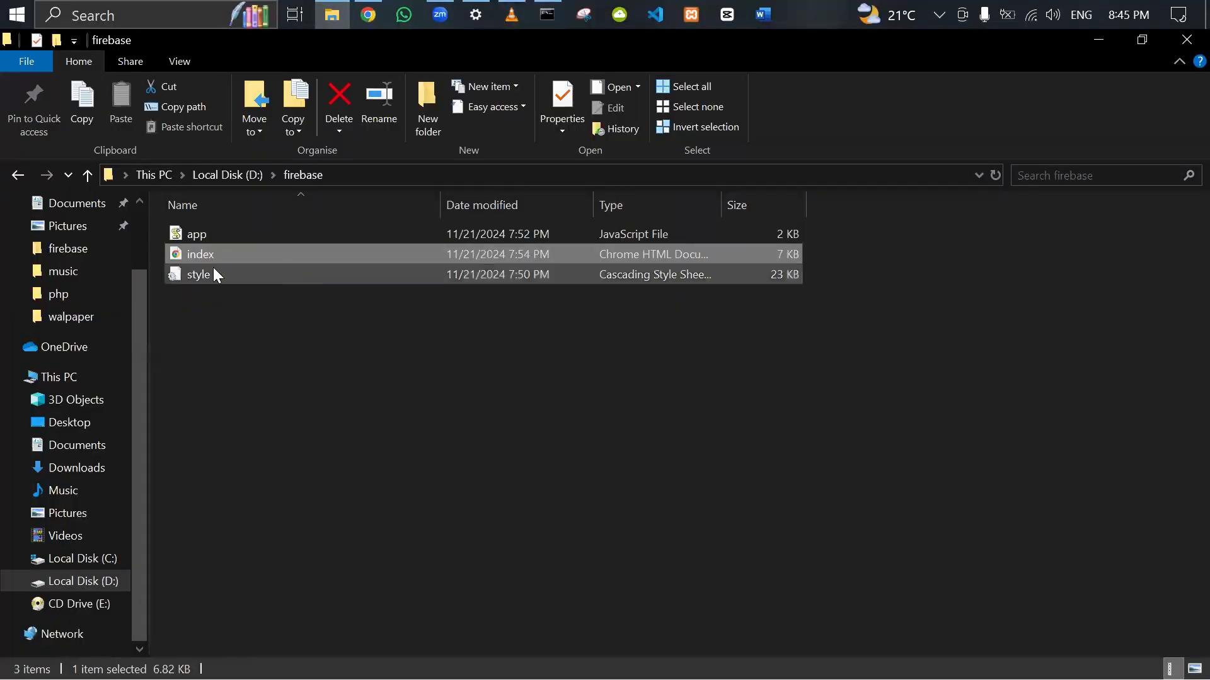
Step: Switch Command Prompt to drive D and list the drive's contents with dir
{"action": "left_click", "coordinate": [546, 16]}
{"action": "type", "text": "d:"}
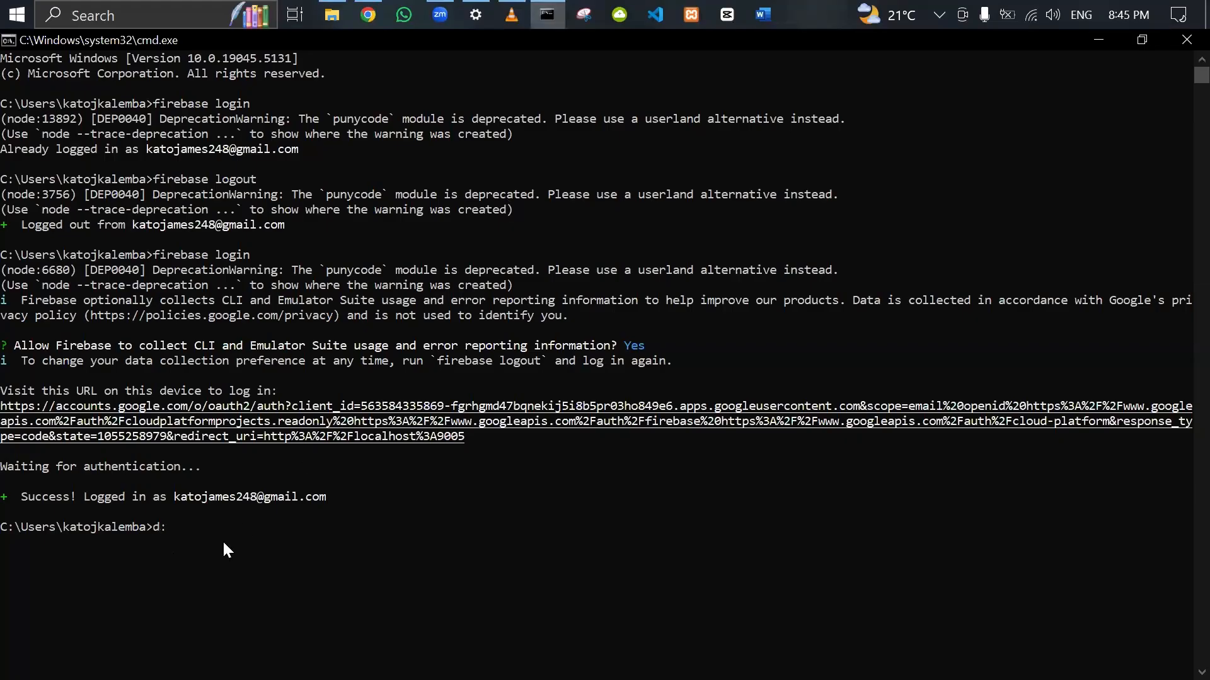
{"action": "key", "text": "Return"}
{"action": "type", "text": "dir"}
{"action": "key", "text": "Return"}
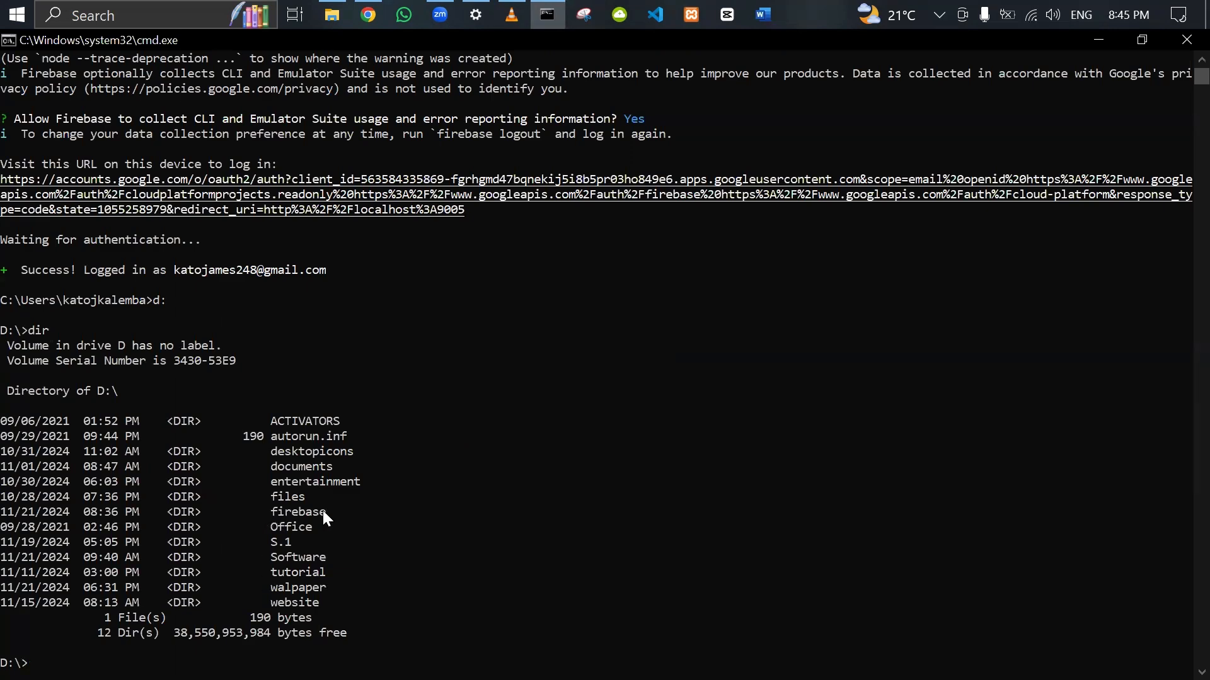
Step: Change the Command Prompt working directory to the firebase folder on drive D
{"action": "scroll", "coordinate": [328, 519], "scroll_direction": "down", "scroll_amount": 2}
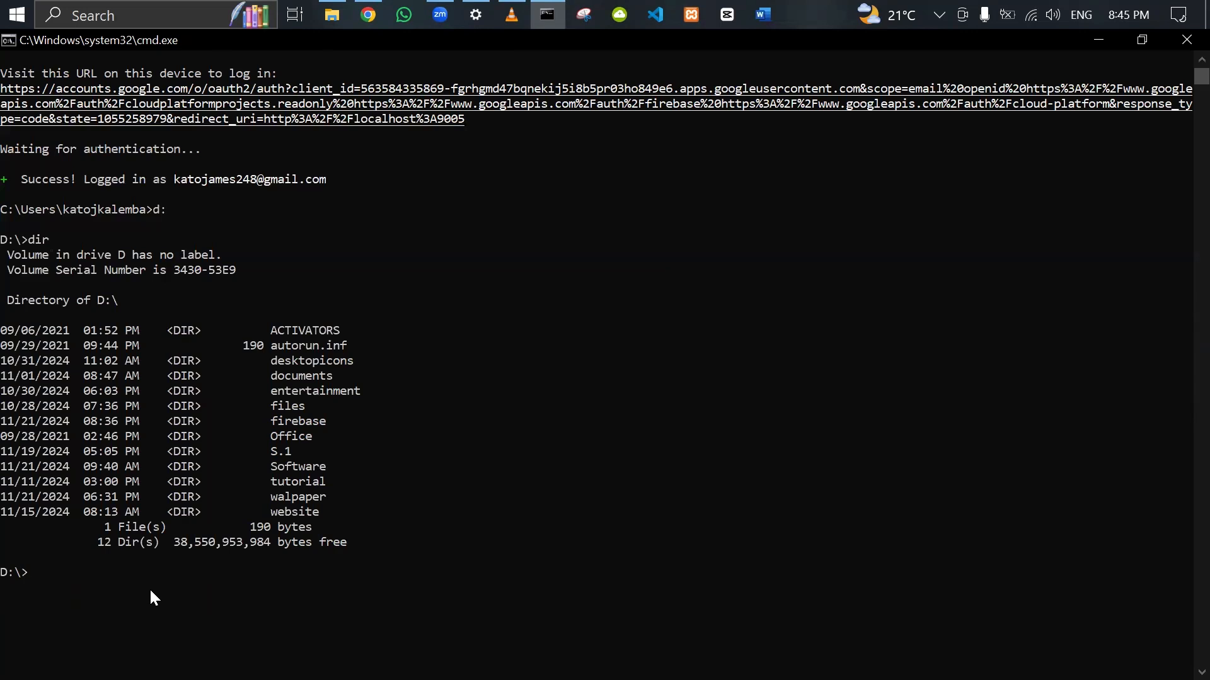
{"action": "type", "text": "cd firebase"}
{"action": "key", "text": "Return"}
{"action": "scroll", "coordinate": [148, 598], "scroll_direction": "down", "scroll_amount": 2}
{"action": "scroll", "coordinate": [148, 598], "scroll_direction": "down", "scroll_amount": 1}
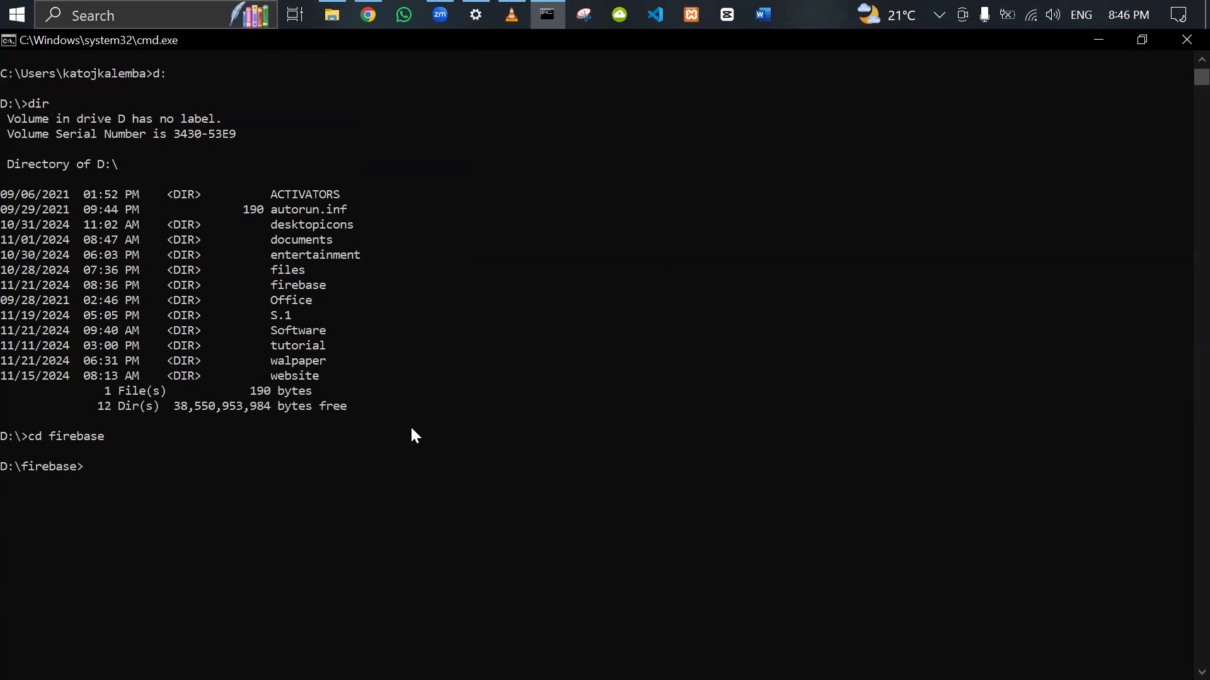
Step: Switch to File Explorer to view the website files in the firebase folder
{"action": "left_click", "coordinate": [368, 16]}
{"action": "left_click", "coordinate": [334, 13]}
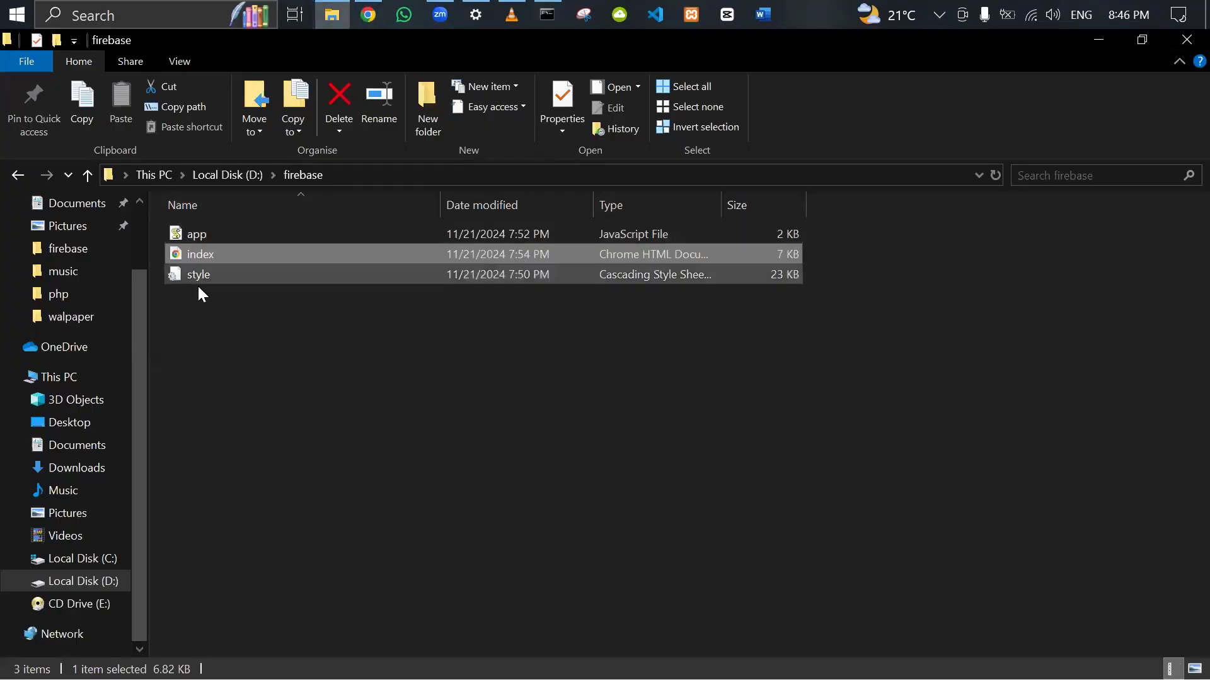
Step: Copy the firebase init command from the console's instructions, run it in Command Prompt from D:\firebase, and agree to proceed
{"action": "left_click", "coordinate": [370, 14]}
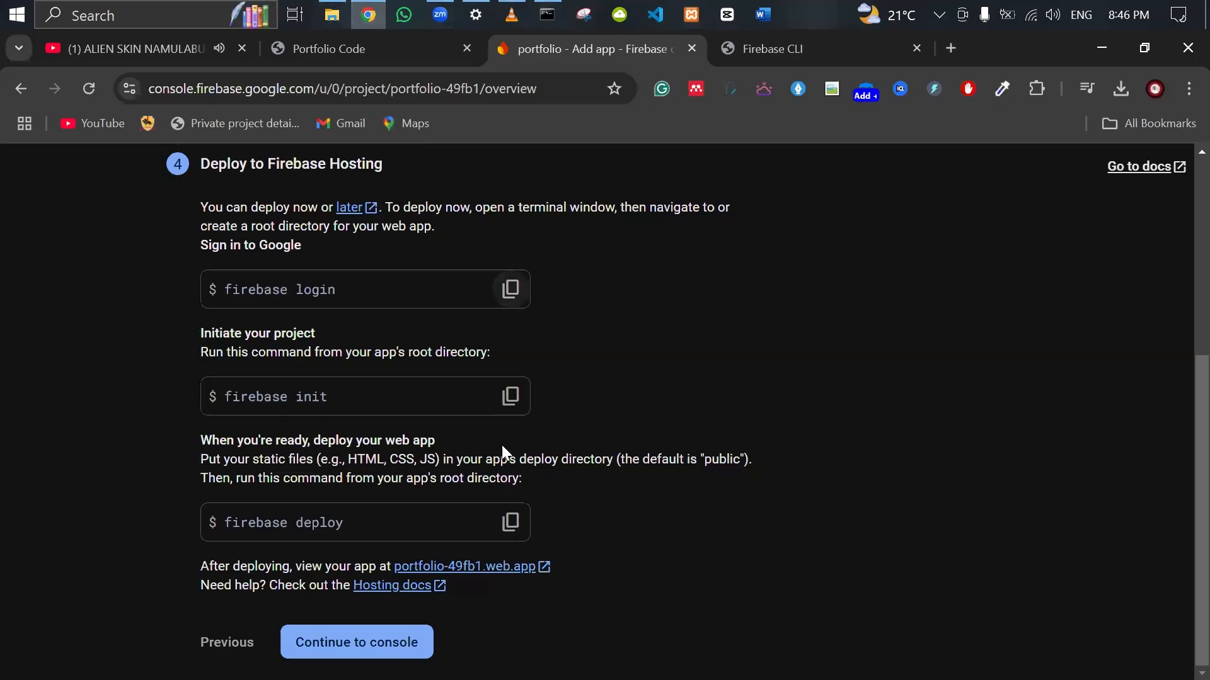
{"action": "left_click", "coordinate": [509, 396]}
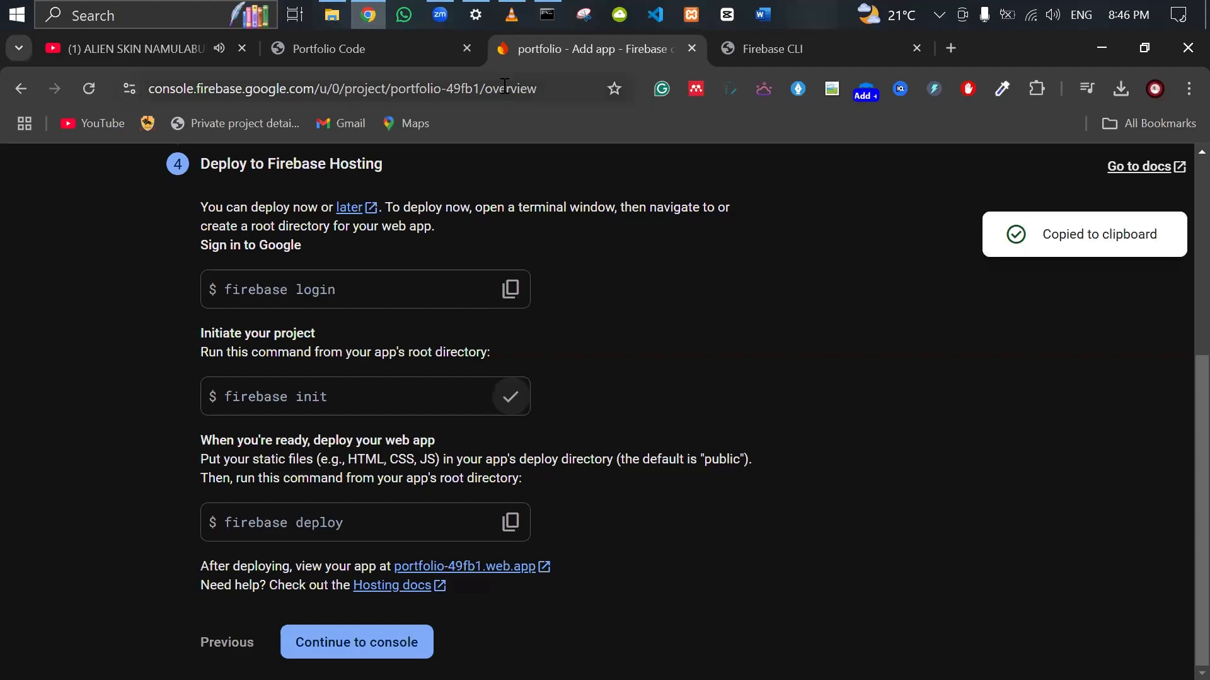
{"action": "left_click", "coordinate": [548, 14]}
{"action": "right_click", "coordinate": [168, 467]}
{"action": "key", "text": "Return"}
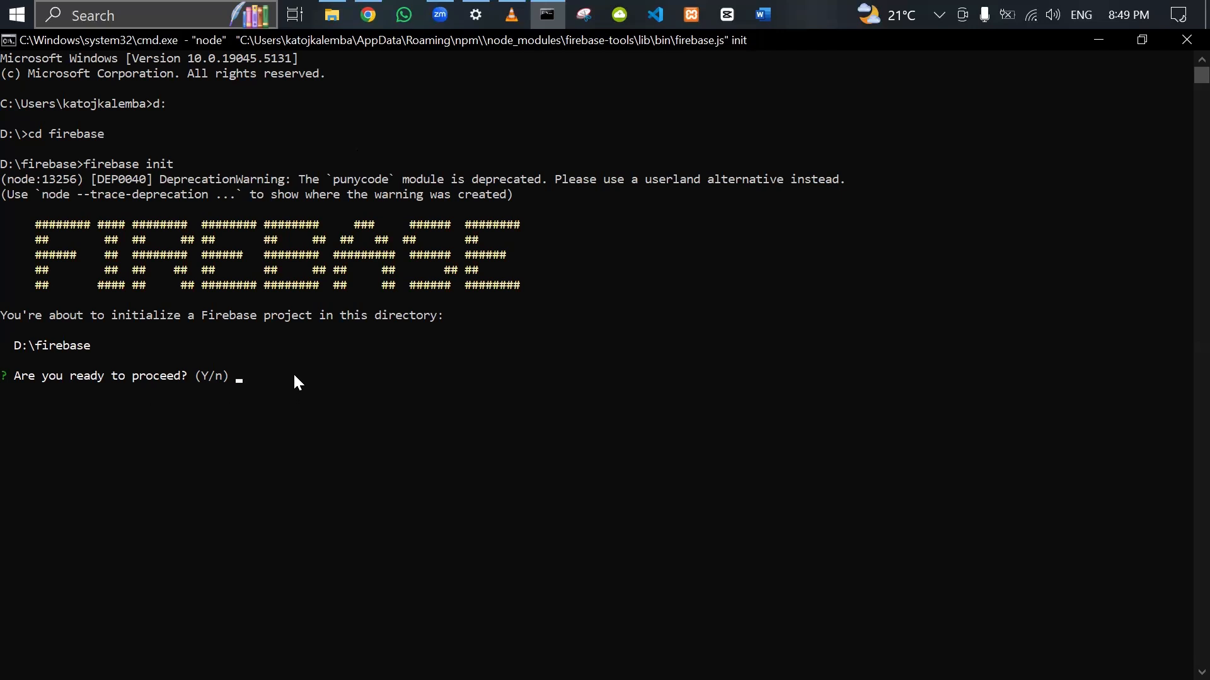
{"action": "type", "text": "y"}
{"action": "key", "text": "Return"}
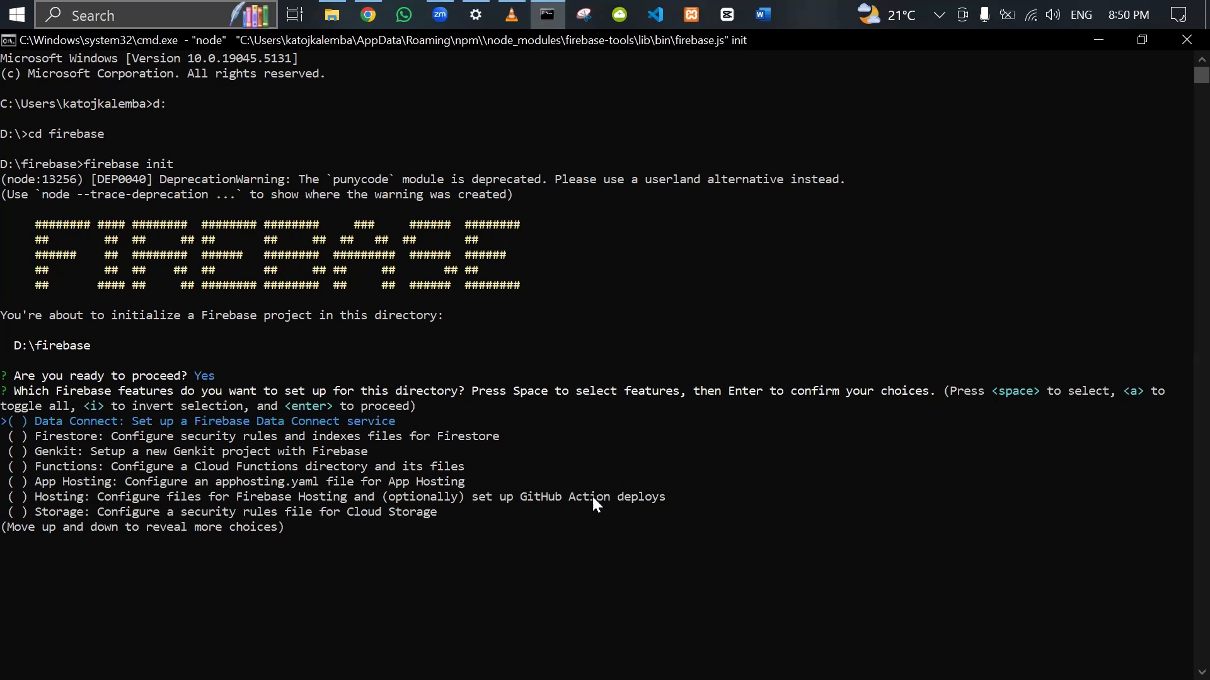
Step: Choose only the Hosting feature (configure files for Firebase Hosting) for the project directory and confirm the choice
{"action": "key", "text": "Down"}
{"action": "key", "text": "Down"}
{"action": "key", "text": "Down"}
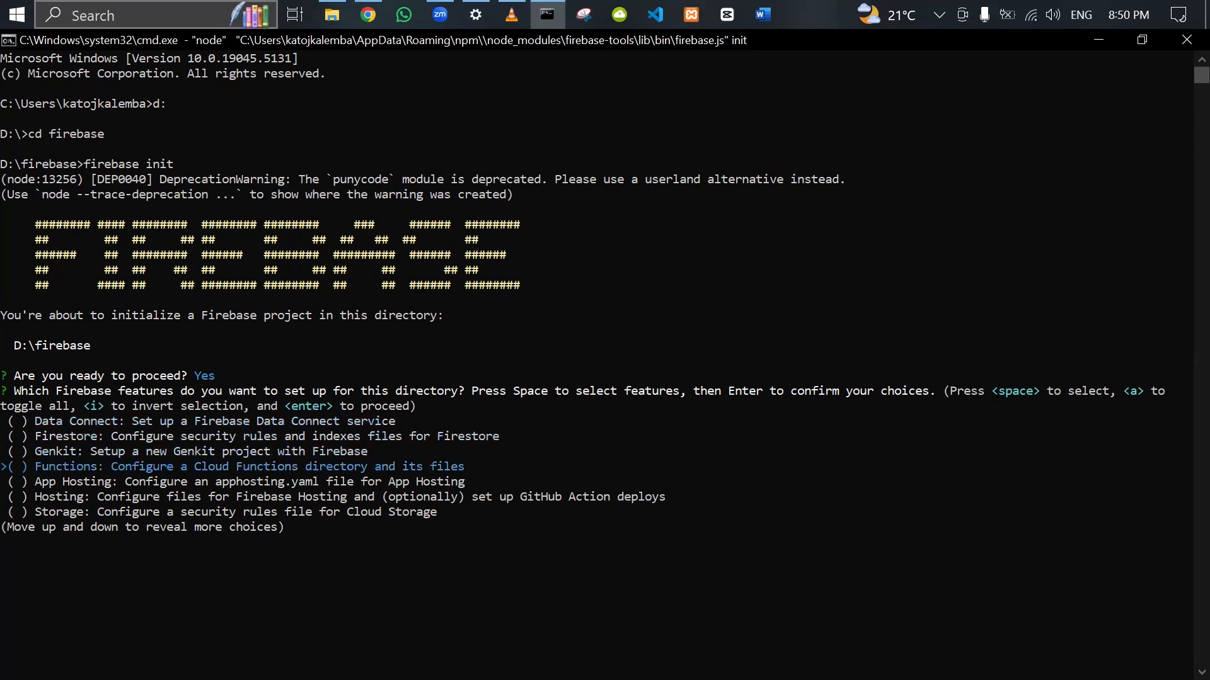
{"action": "key", "text": "Down"}
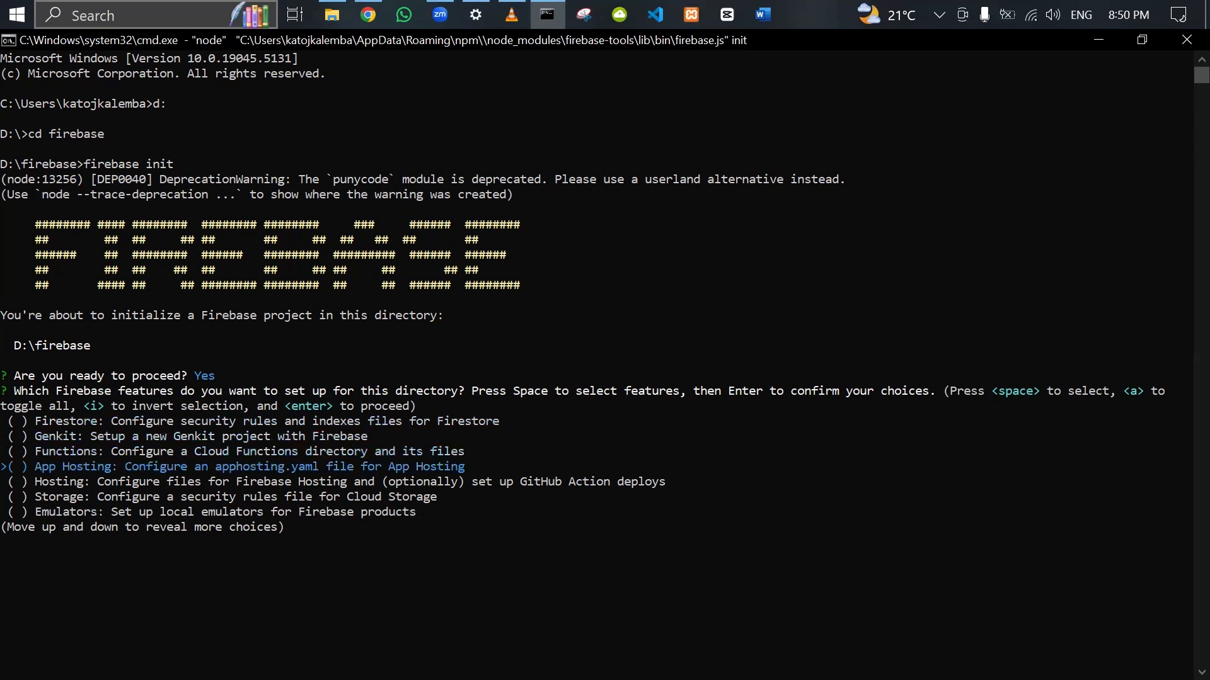
{"action": "key", "text": "Down"}
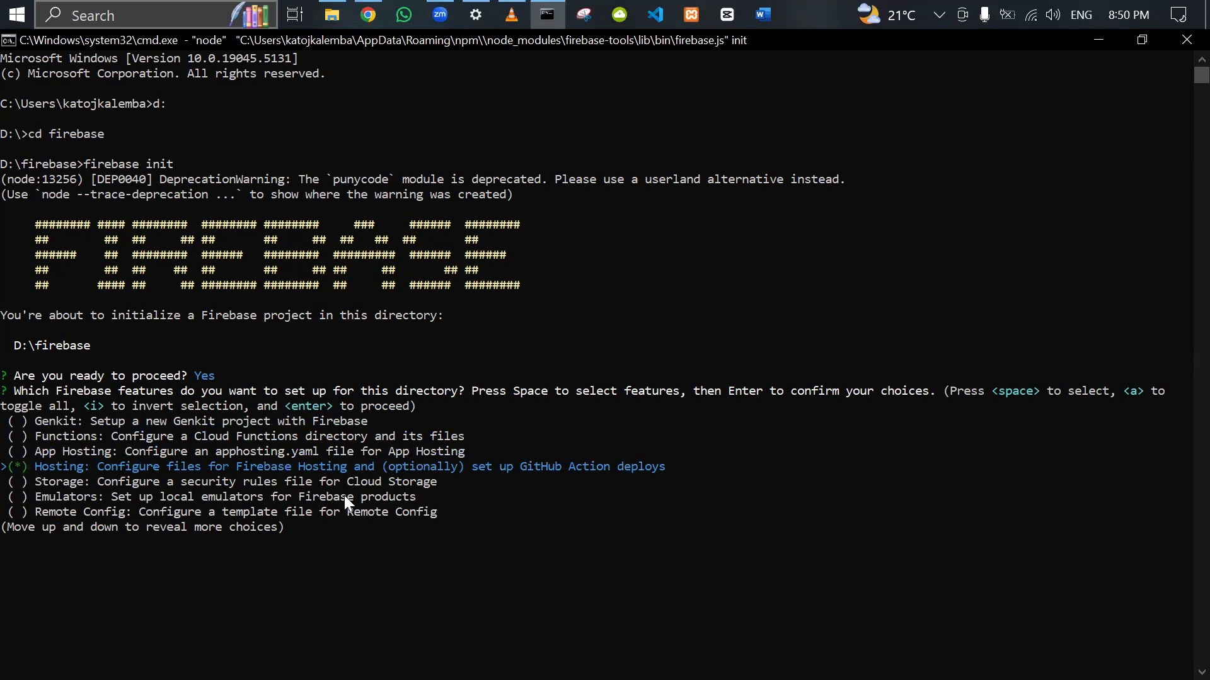
{"action": "key", "text": "Return"}
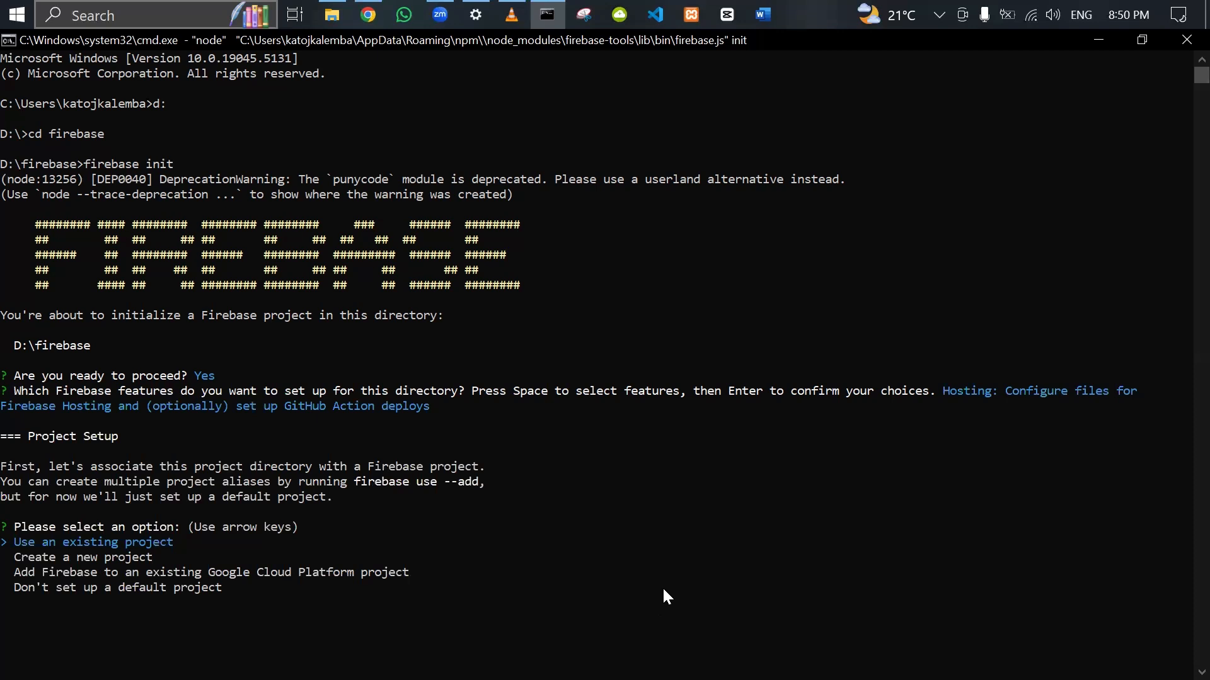
Step: Choose to use an existing project and set portfolio-49fb1 (portfolio) as the directory's default Firebase project
{"action": "key", "text": "Return"}
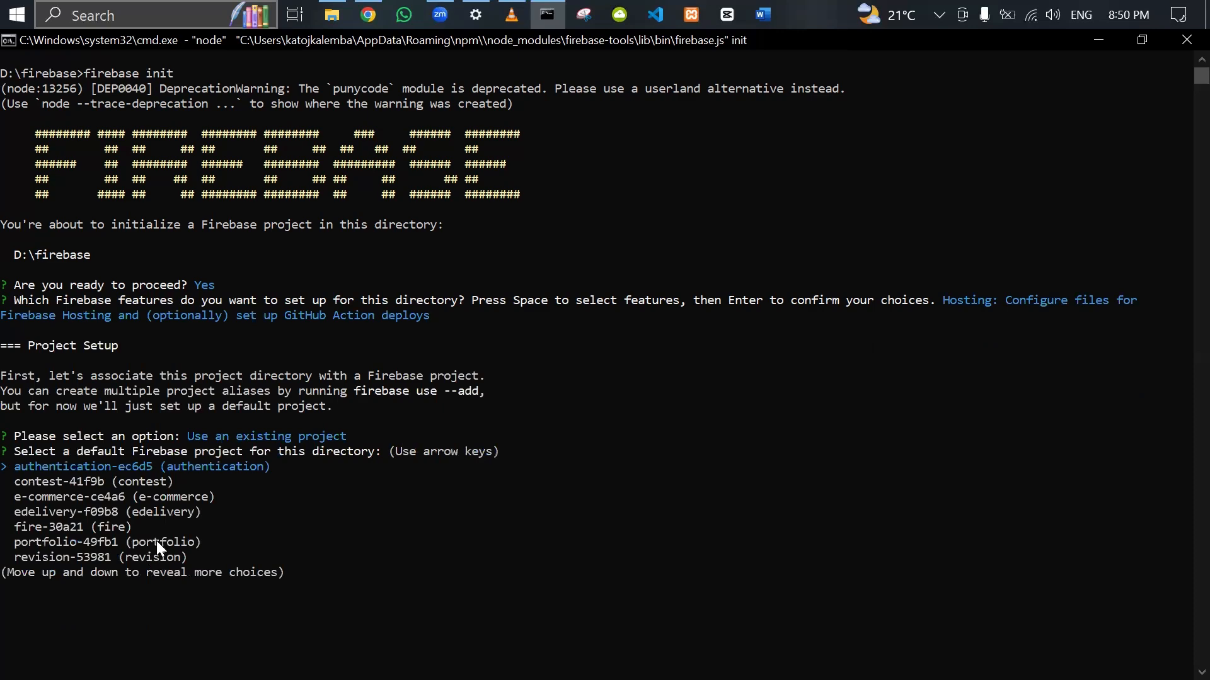
{"action": "key", "text": "Down"}
{"action": "key", "text": "Down"}
{"action": "key", "text": "Down"}
{"action": "key", "text": "Down"}
{"action": "key", "text": "Down"}
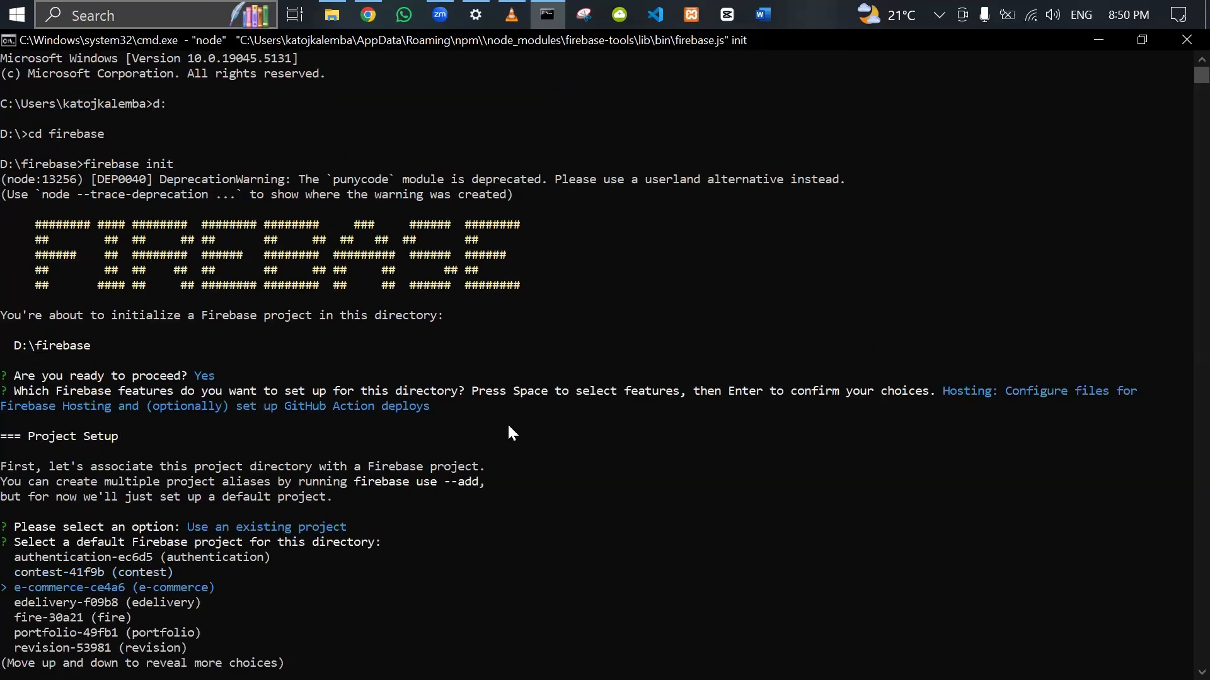
{"action": "scroll", "coordinate": [376, 451], "scroll_direction": "down", "scroll_amount": 2}
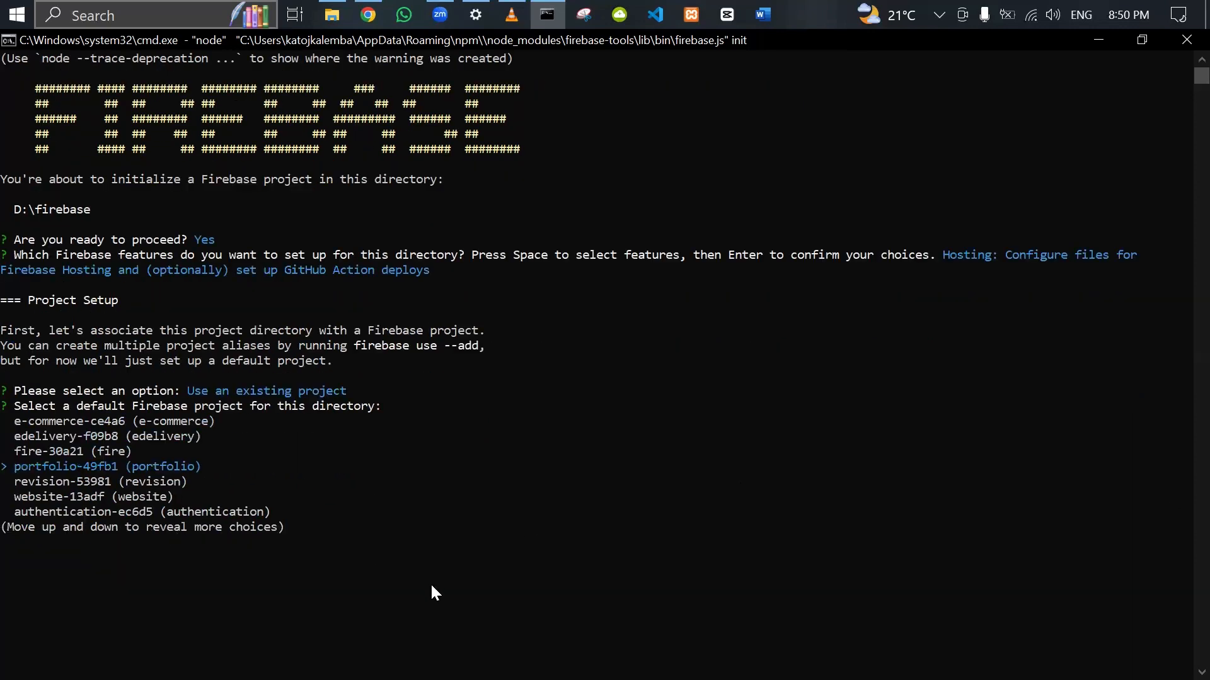
{"action": "key", "text": "Up"}
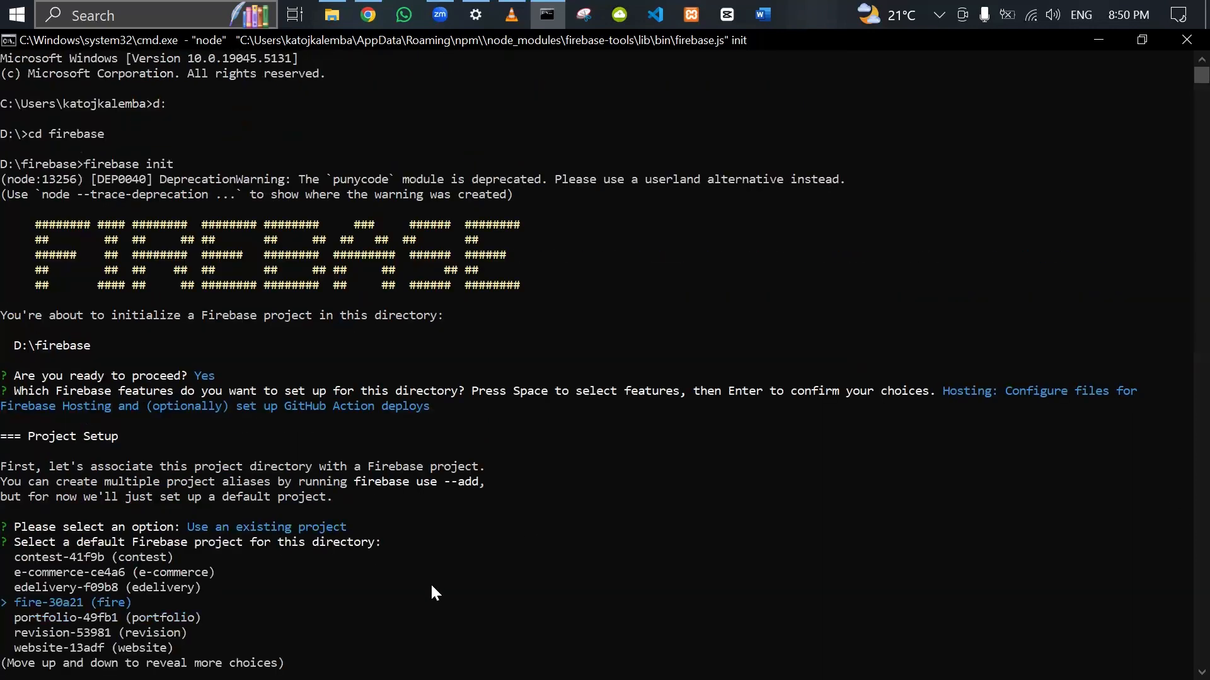
{"action": "key", "text": "Down"}
{"action": "key", "text": "Up"}
{"action": "key", "text": "Down"}
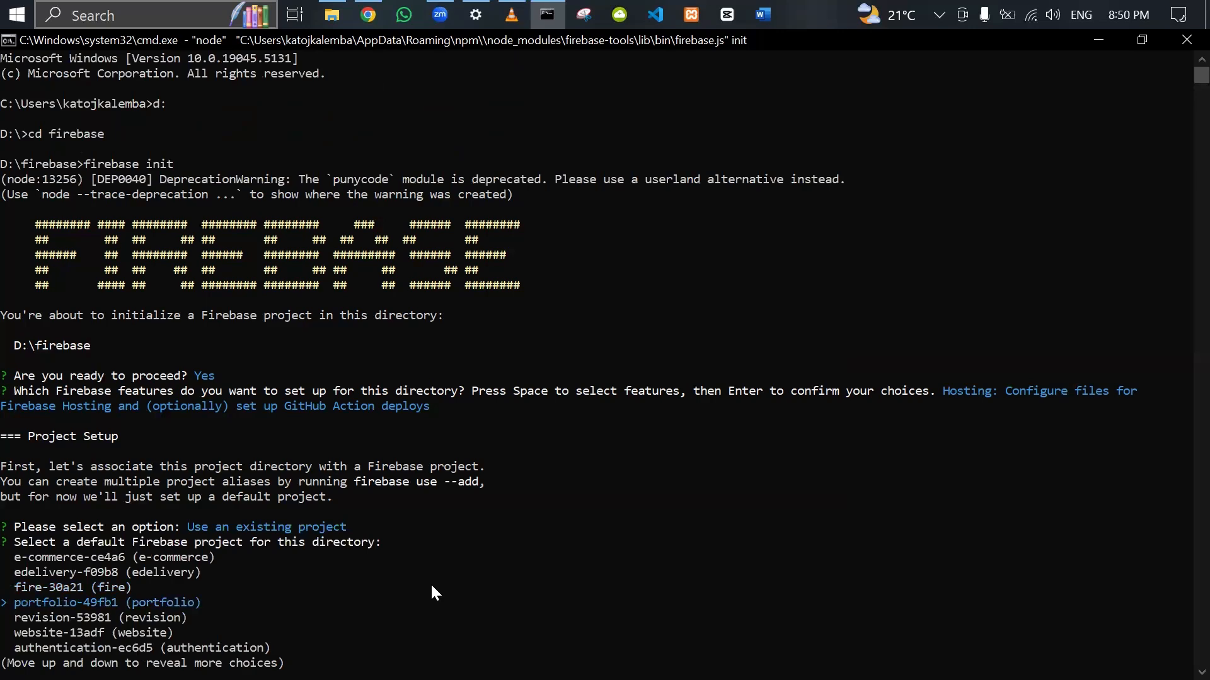
{"action": "key", "text": "Return"}
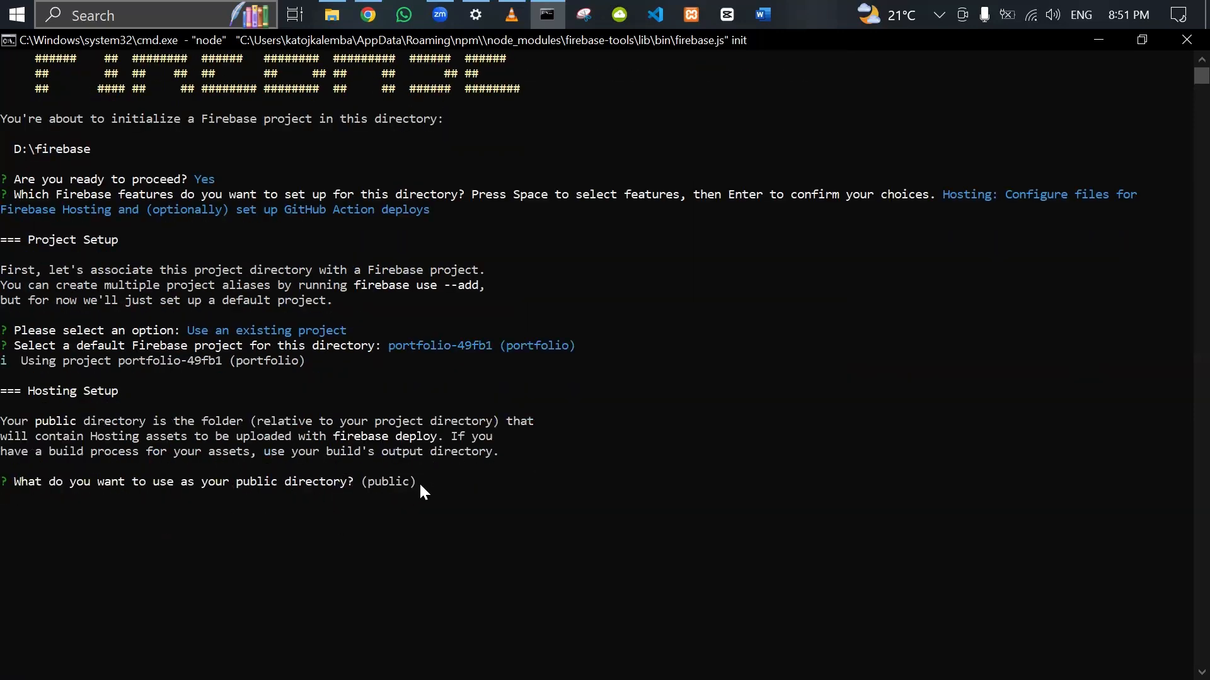
Step: Complete the hosting setup with public as the public directory, declining the single-page app configuration and automatic GitHub builds and deploys
{"action": "key", "text": "Return"}
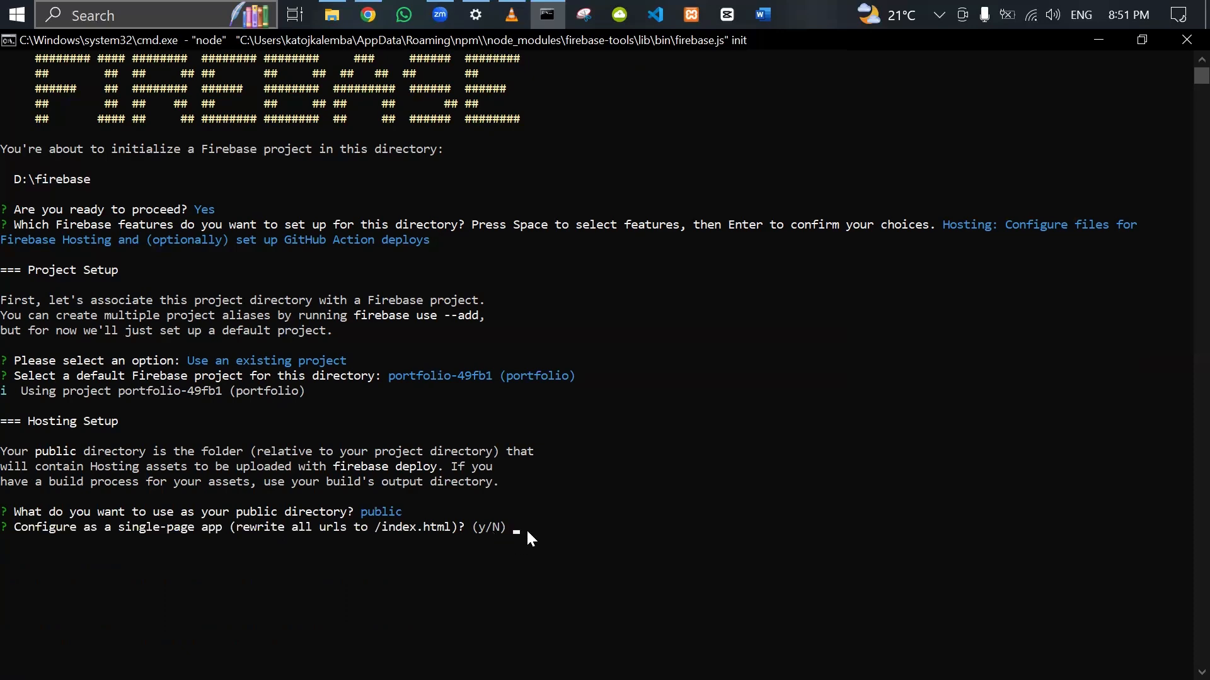
{"action": "type", "text": "n"}
{"action": "key", "text": "Return"}
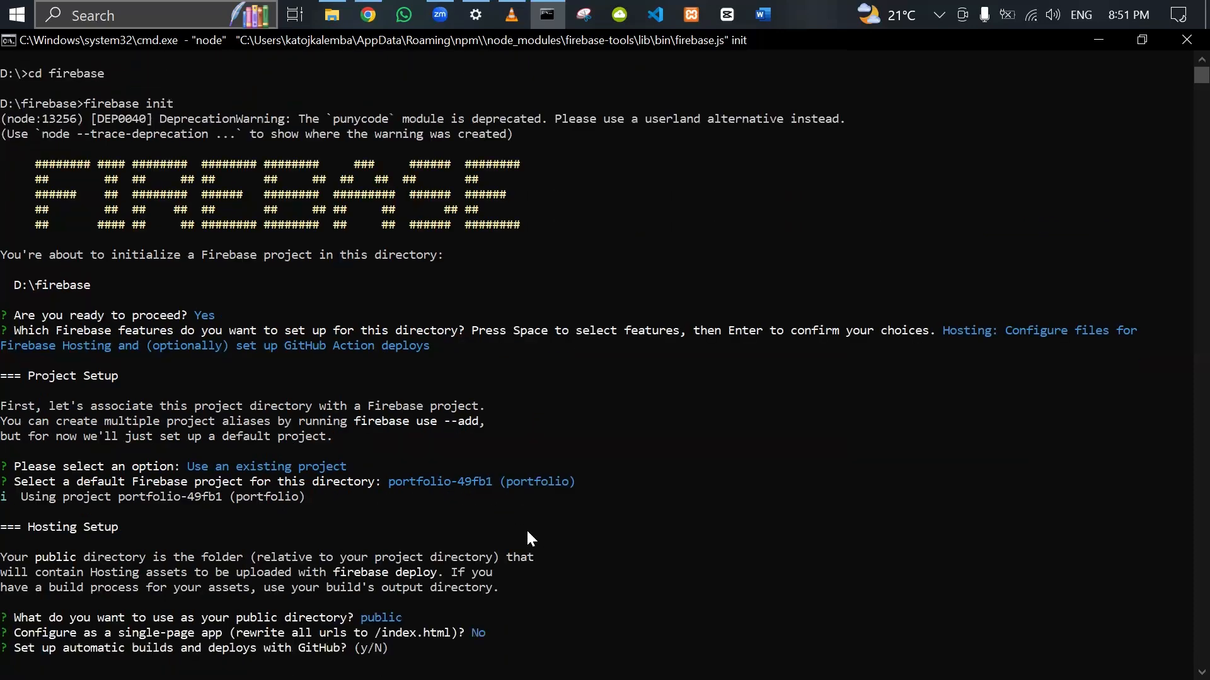
{"action": "type", "text": "n"}
{"action": "key", "text": "Return"}
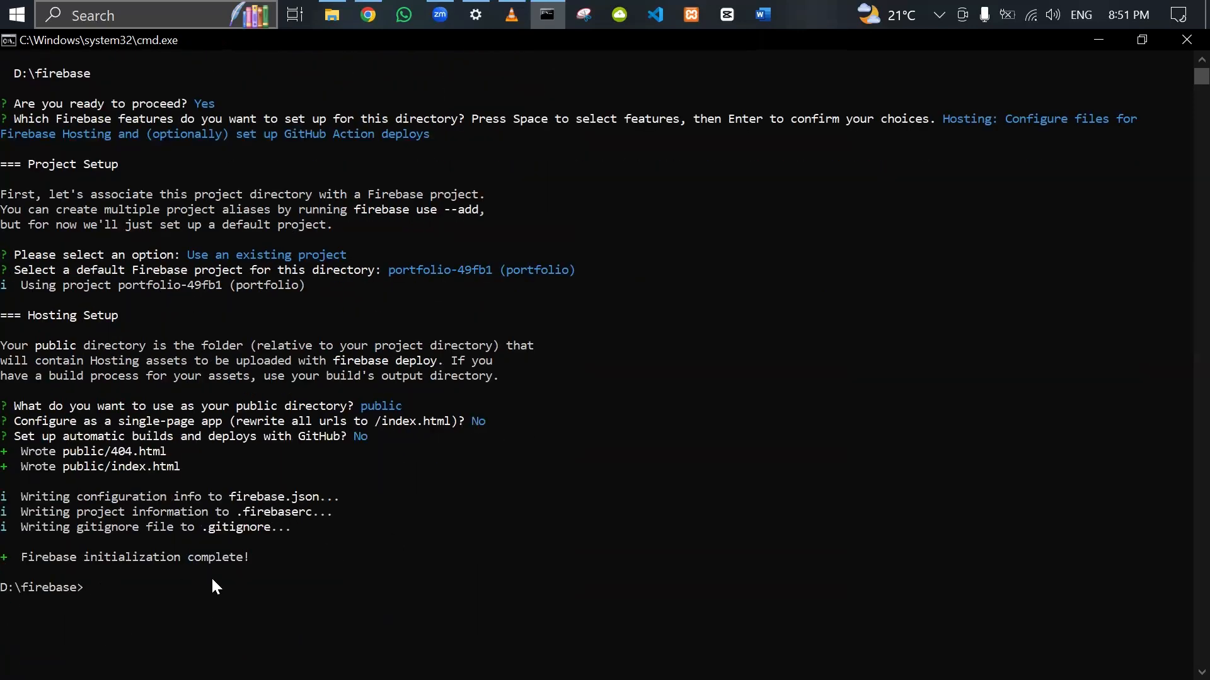
Step: Look at the generated files in the firebase folder, the console's deploy instructions, and the contents of the public folder
{"action": "left_click", "coordinate": [327, 10]}
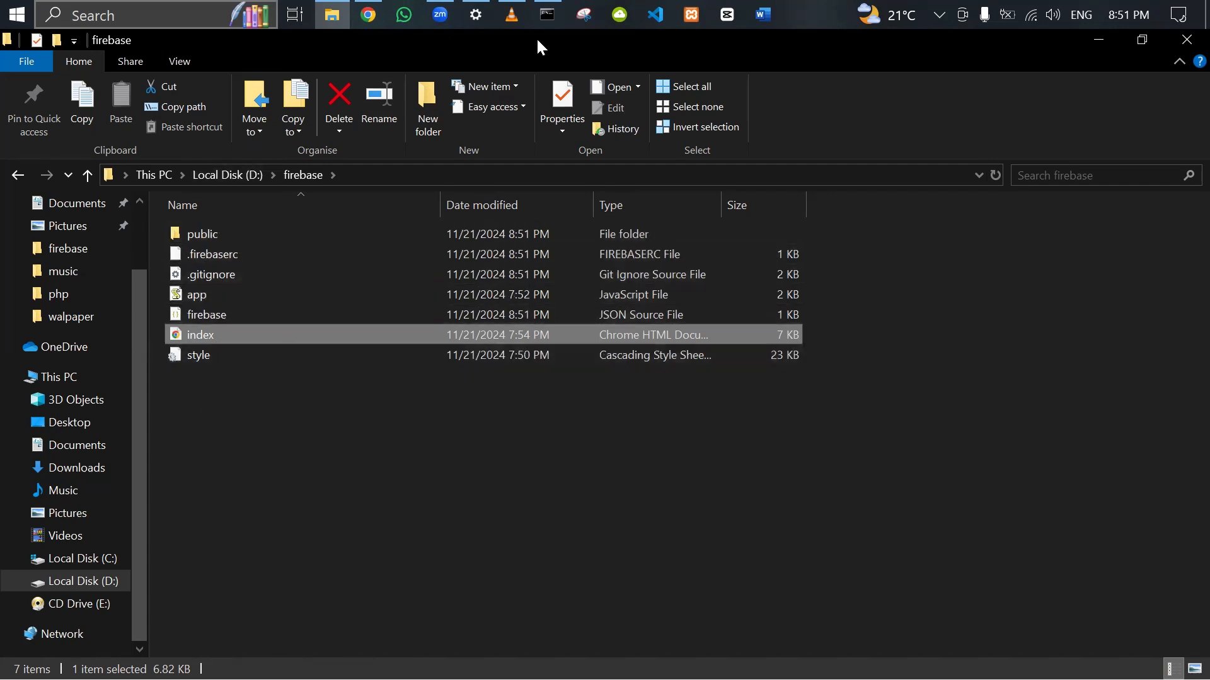
{"action": "left_click", "coordinate": [368, 15]}
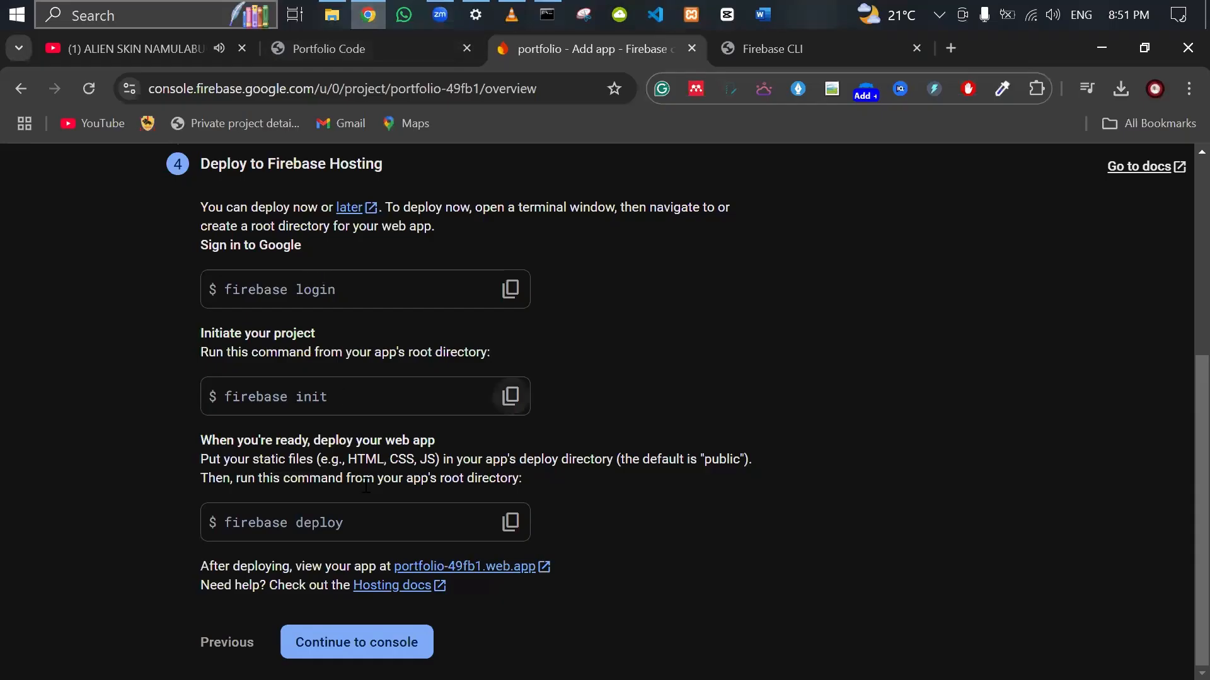
{"action": "left_click", "coordinate": [549, 16]}
{"action": "left_click", "coordinate": [332, 14]}
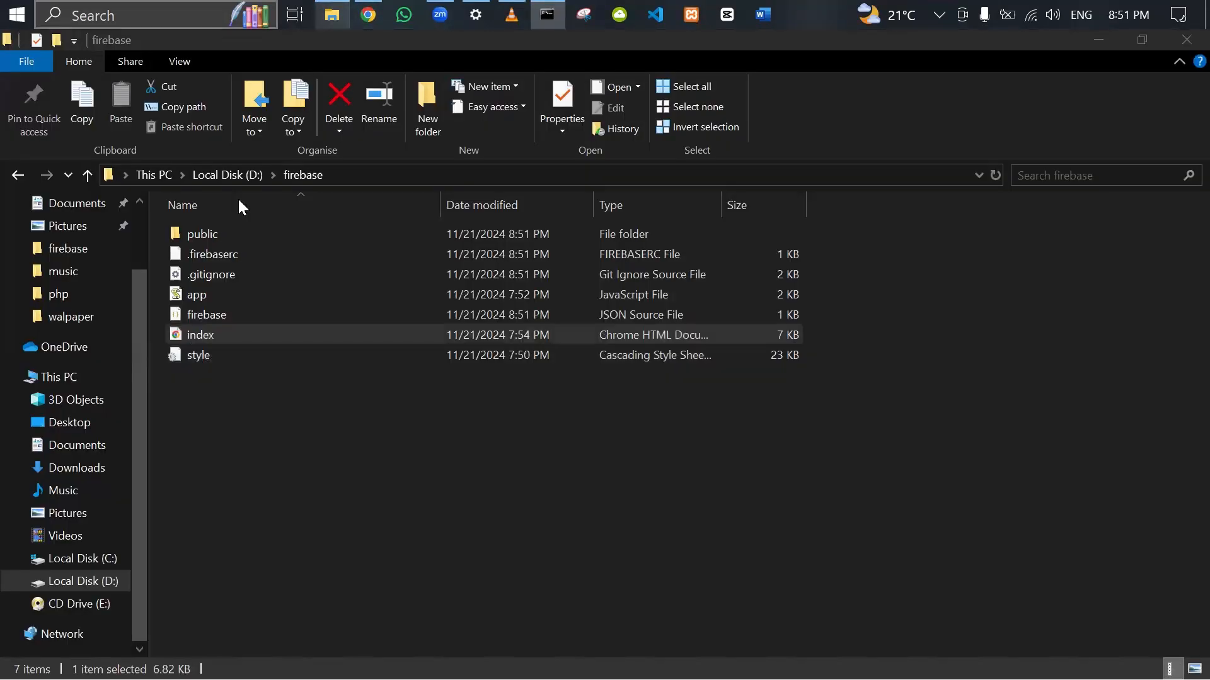
{"action": "double_click", "coordinate": [213, 230]}
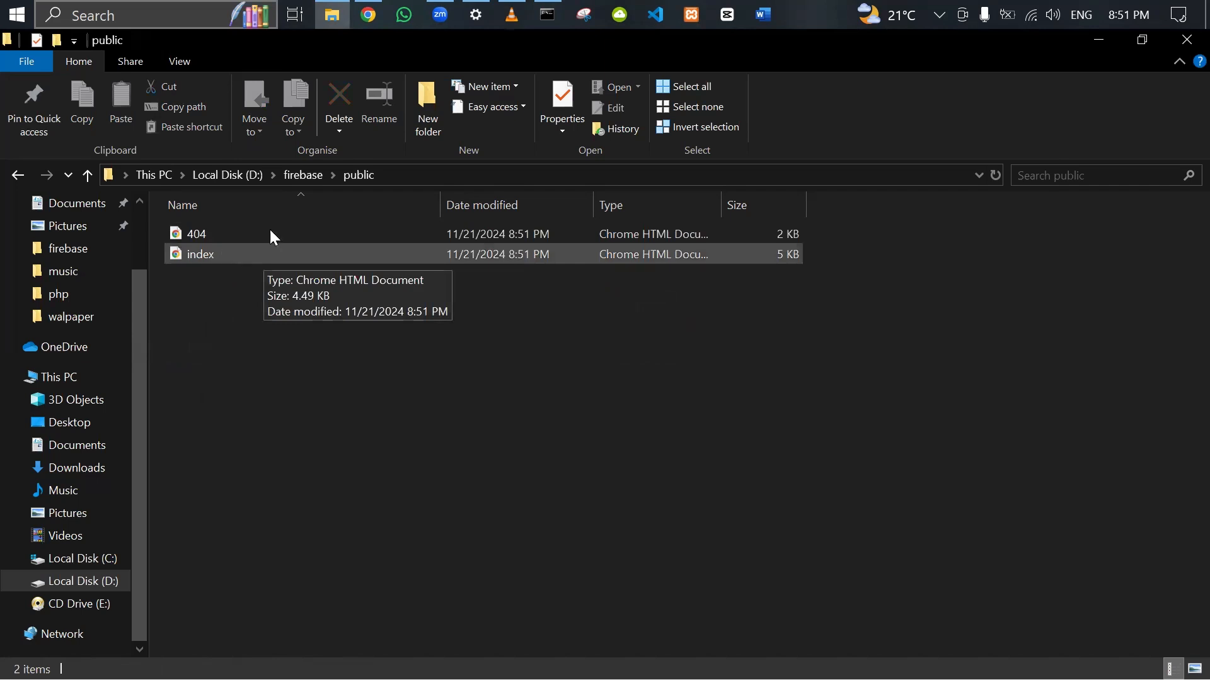
Step: Move the app, index and style files from the firebase folder into its public subfolder, replacing the existing index.html
{"action": "left_click", "coordinate": [296, 175]}
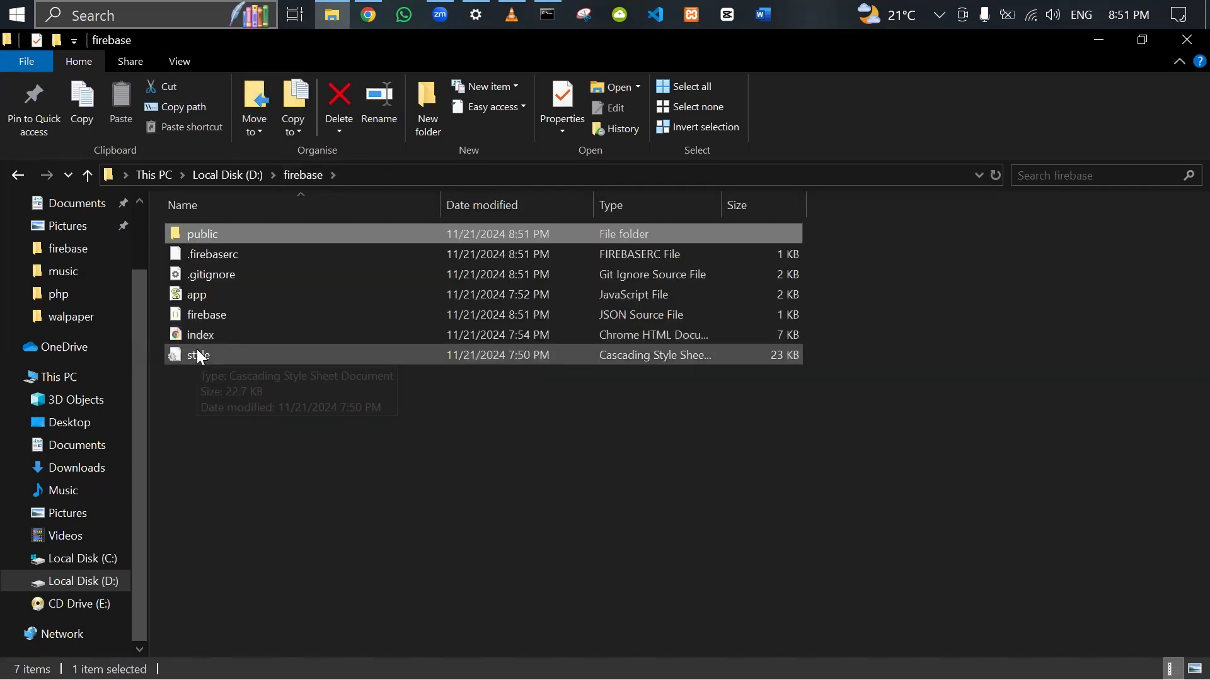
{"action": "left_click", "coordinate": [201, 349]}
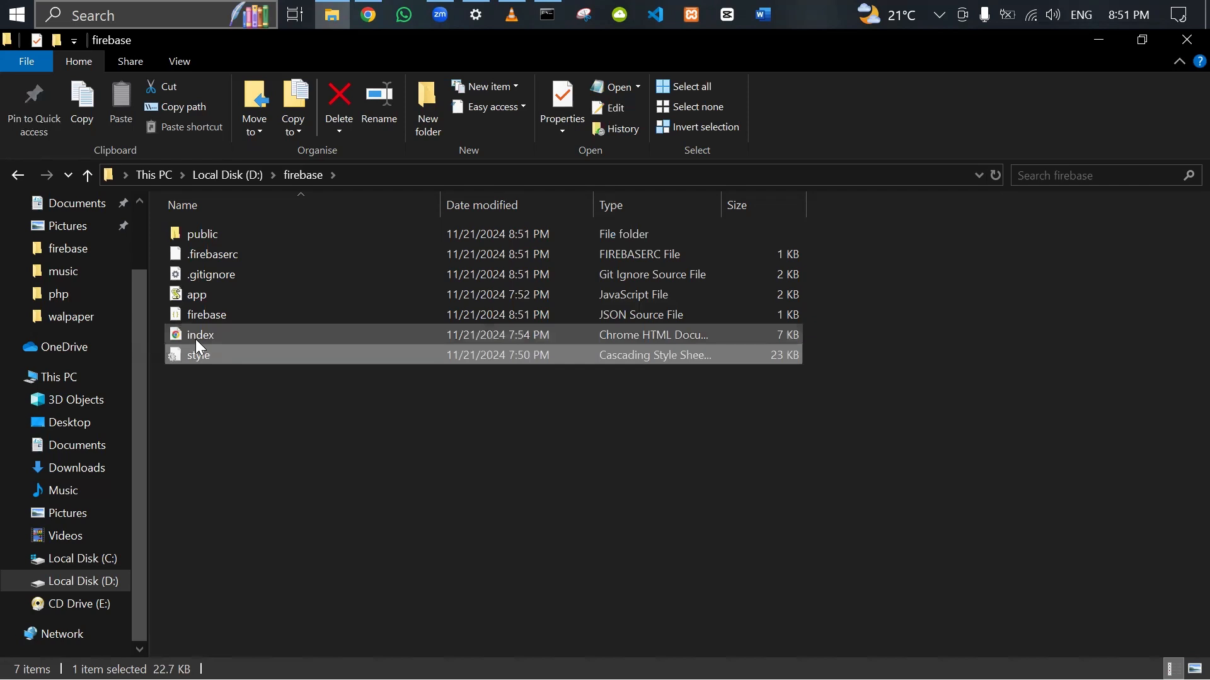
{"action": "left_click", "coordinate": [198, 338], "text": "ctrl"}
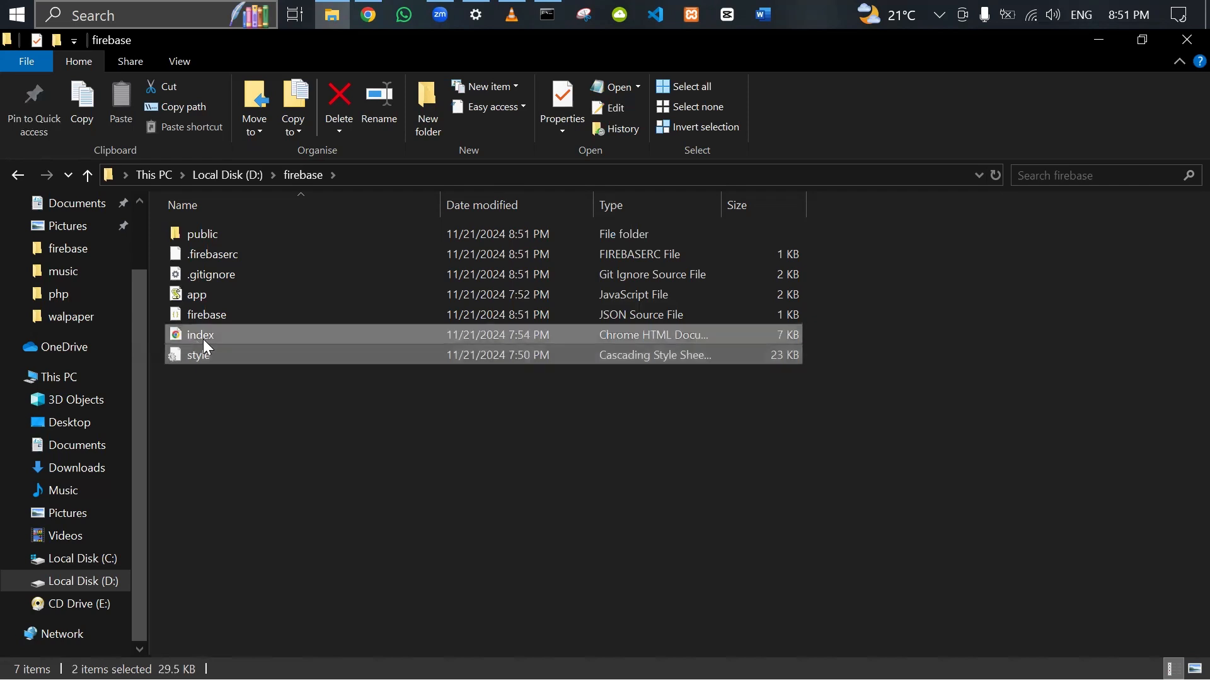
{"action": "left_click", "coordinate": [200, 305], "text": "ctrl"}
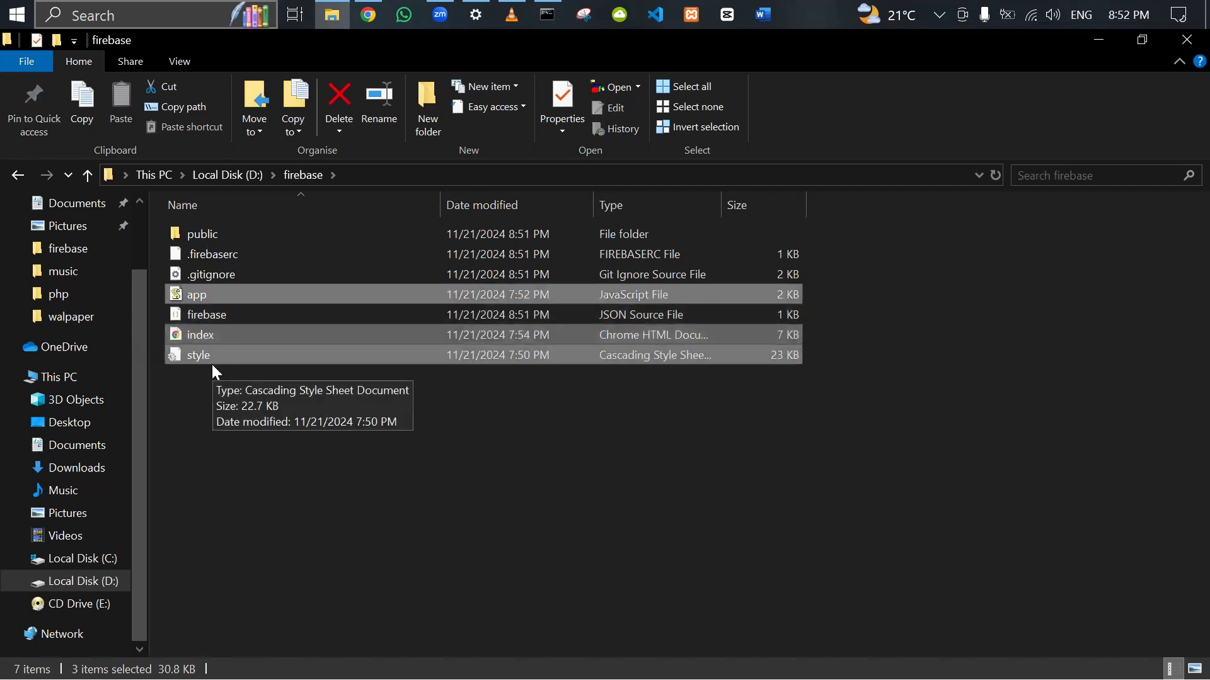
{"action": "double_click", "coordinate": [210, 235]}
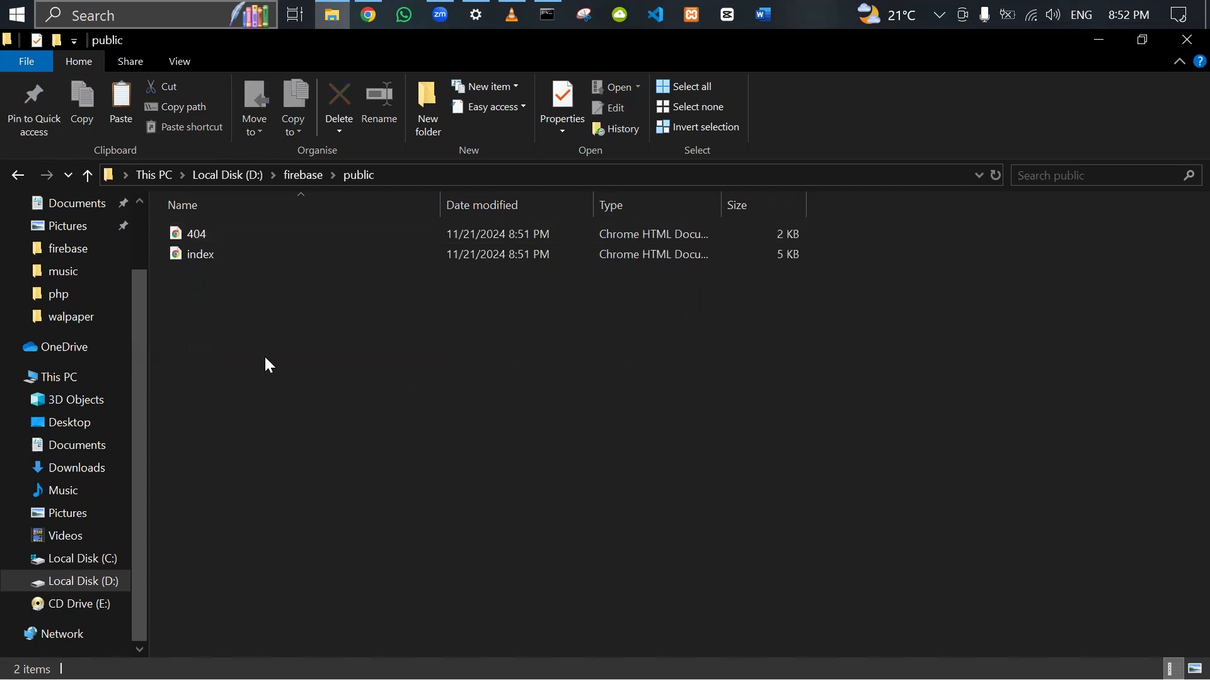
{"action": "key", "text": "ctrl+v"}
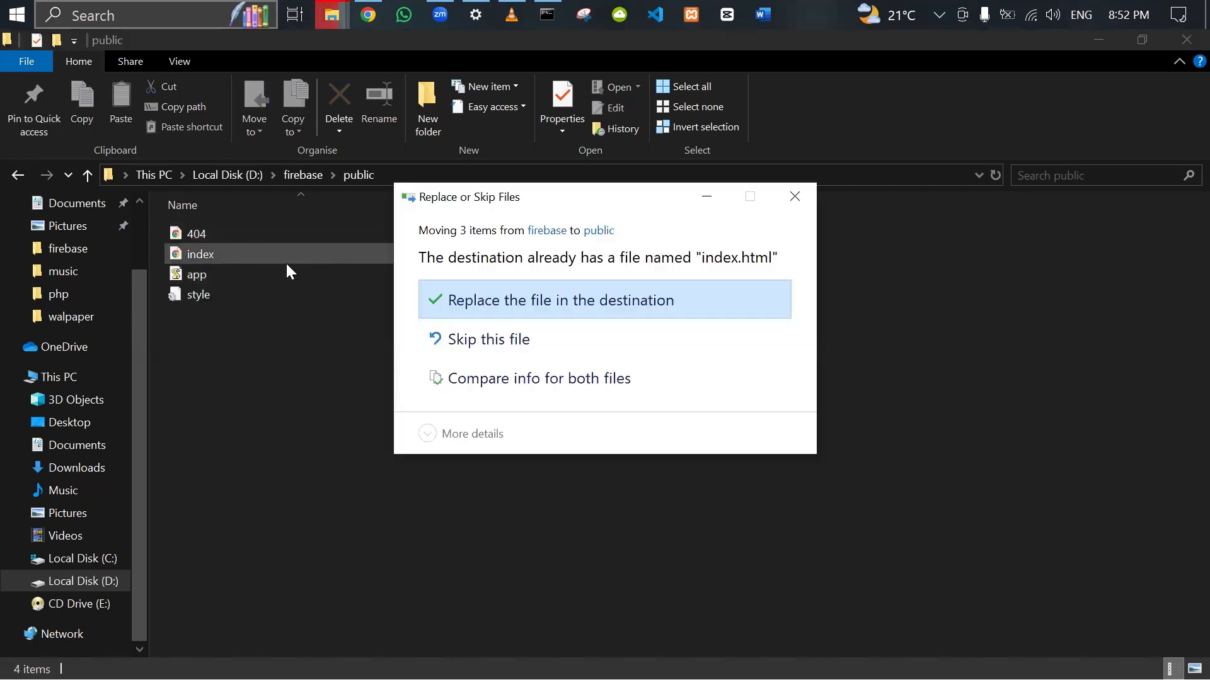
{"action": "left_click", "coordinate": [466, 303]}
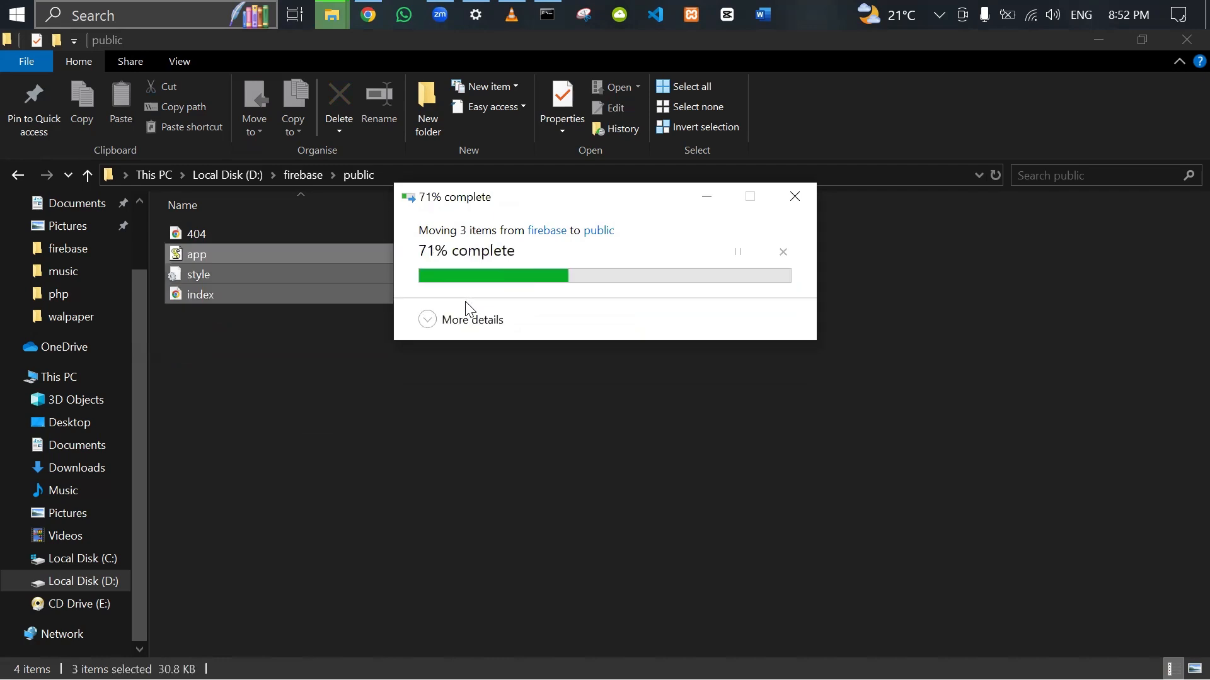
{"action": "left_click", "coordinate": [354, 319]}
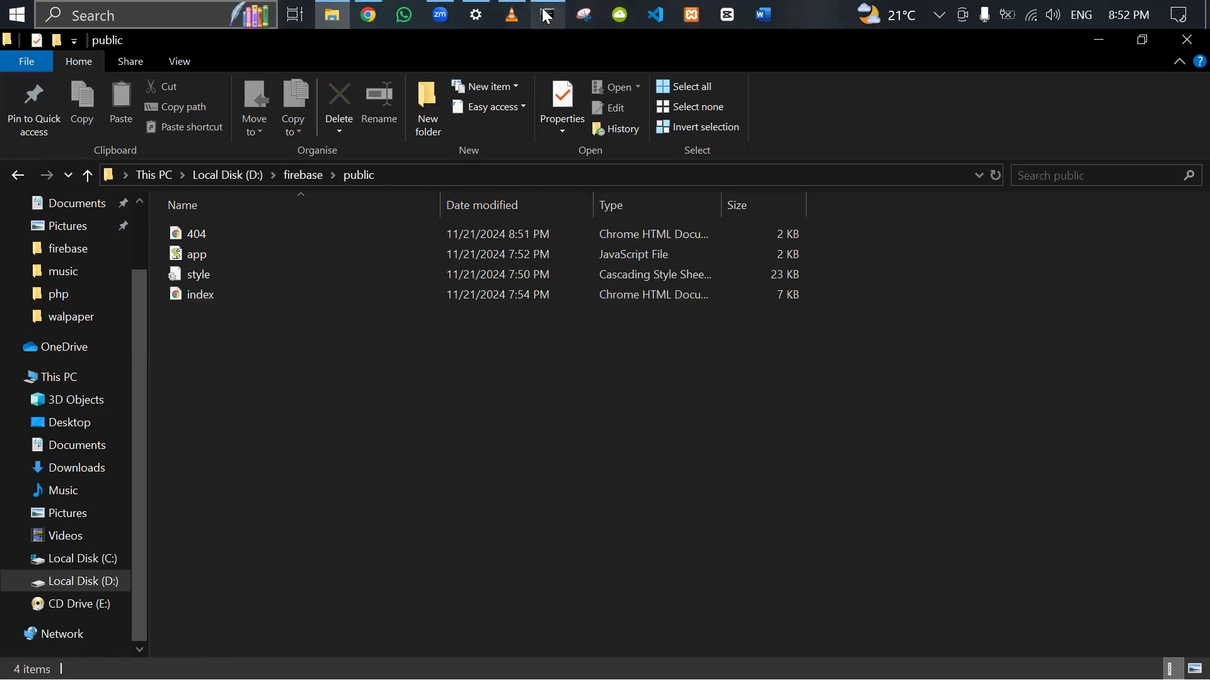
Step: Copy the firebase deploy command from the console's instructions and run it in Command Prompt from D:\firebase
{"action": "left_click", "coordinate": [448, 47]}
{"action": "left_click", "coordinate": [370, 15]}
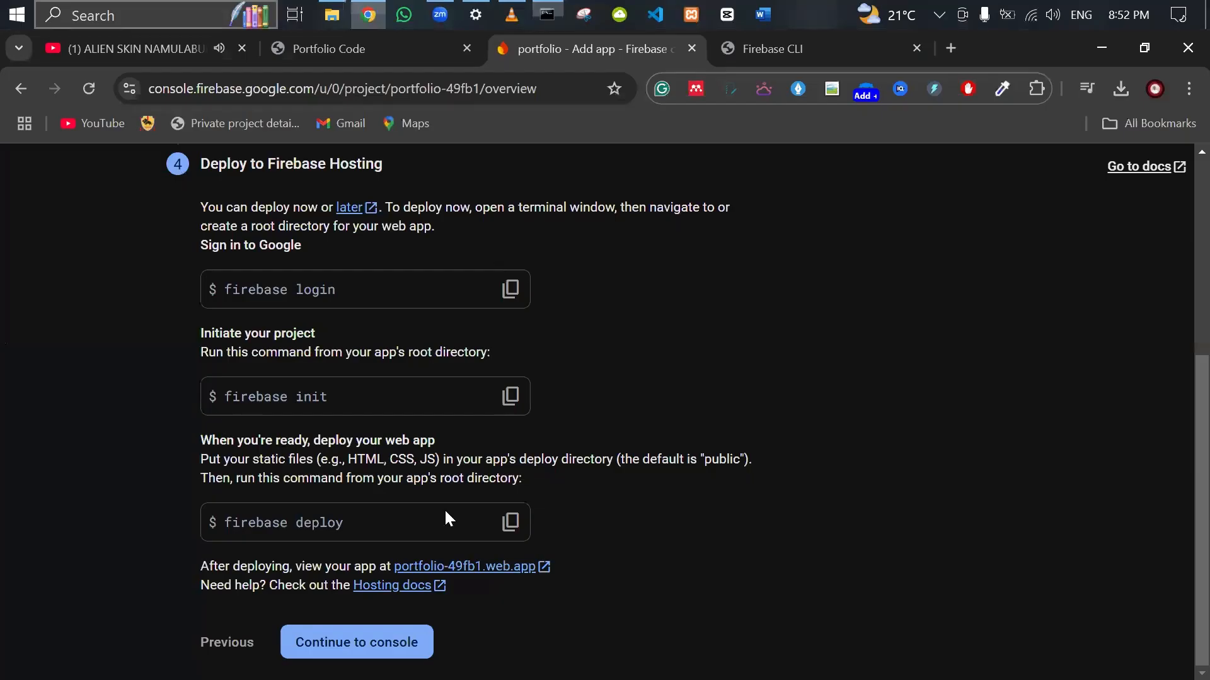
{"action": "left_click", "coordinate": [514, 519]}
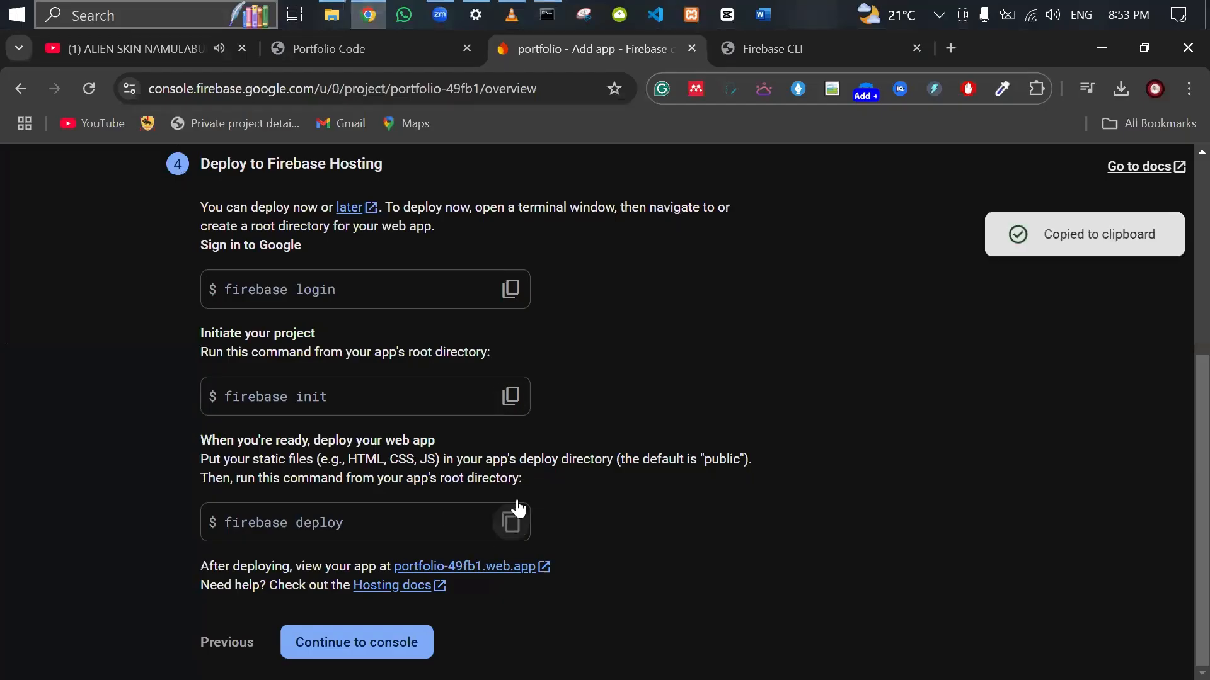
{"action": "left_click", "coordinate": [547, 14]}
{"action": "scroll", "coordinate": [190, 547], "scroll_direction": "down", "scroll_amount": 1}
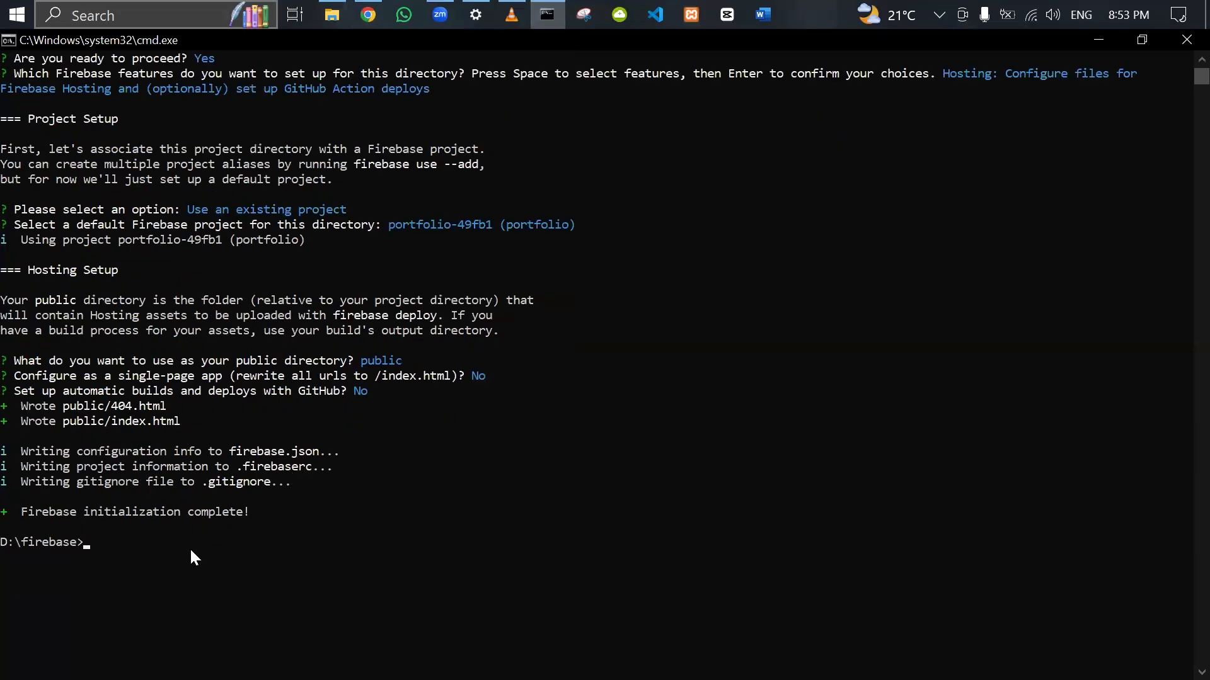
{"action": "key", "text": "ctrl+v"}
{"action": "key", "text": "Return"}
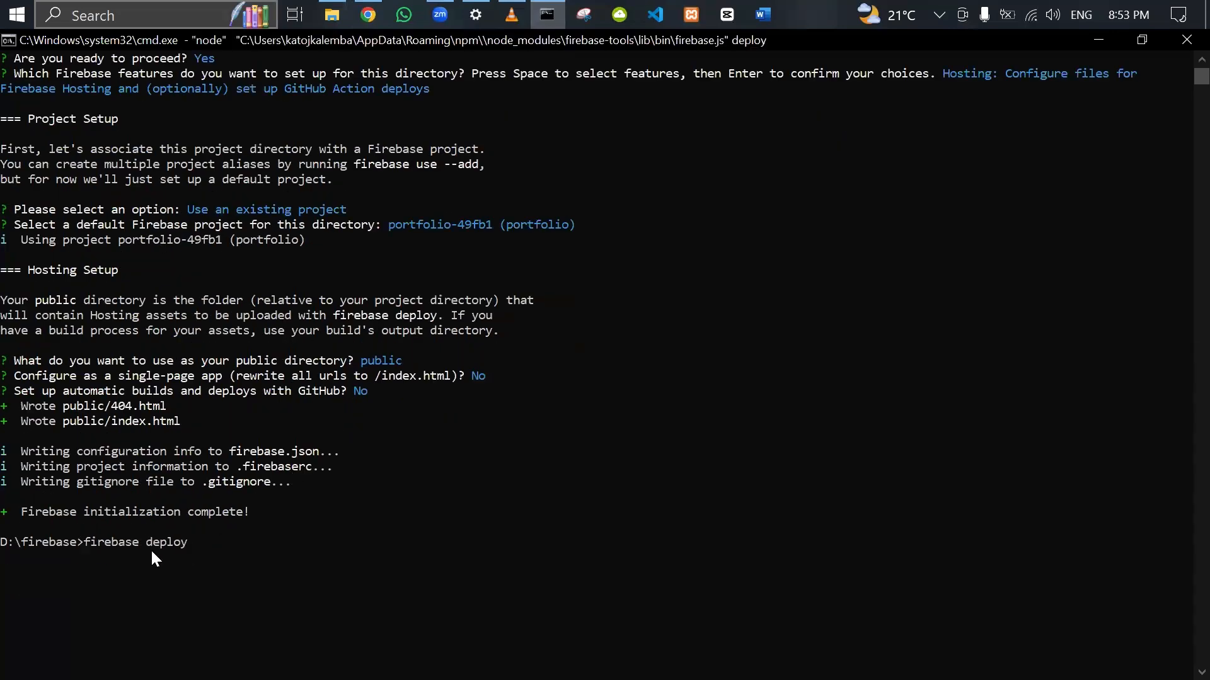
{"action": "scroll", "coordinate": [155, 558], "scroll_direction": "down", "scroll_amount": 4}
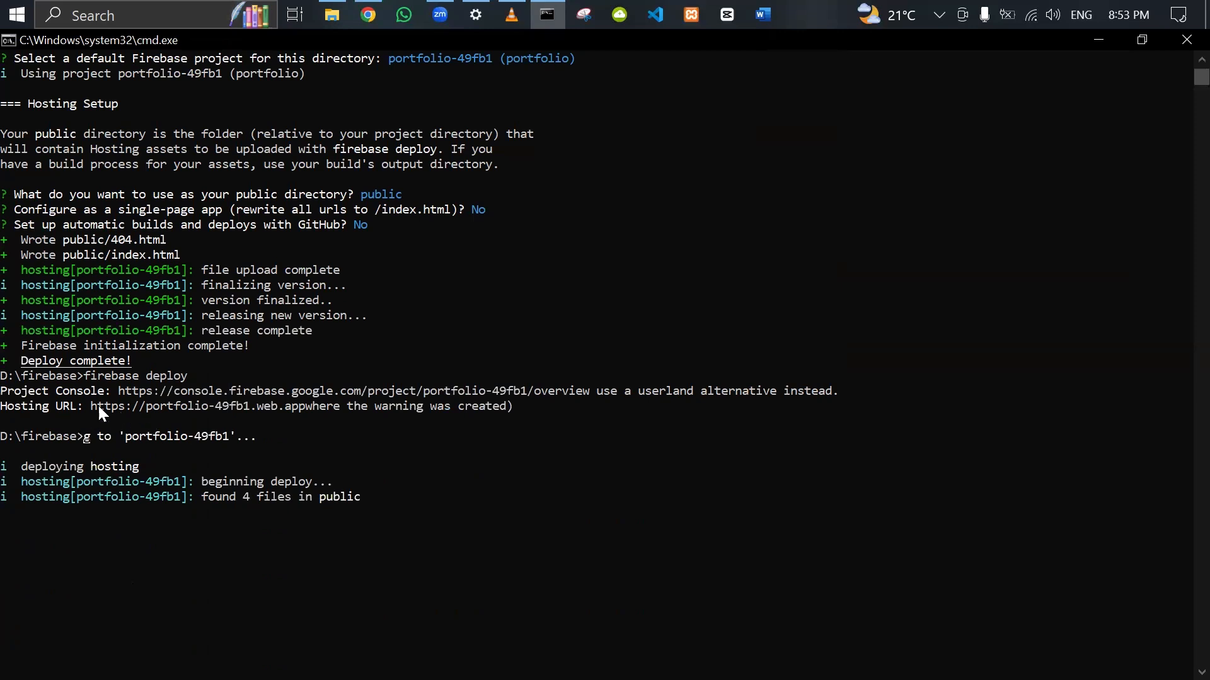
{"action": "left_click_drag", "start_coordinate": [92, 406], "coordinate": [251, 410]}
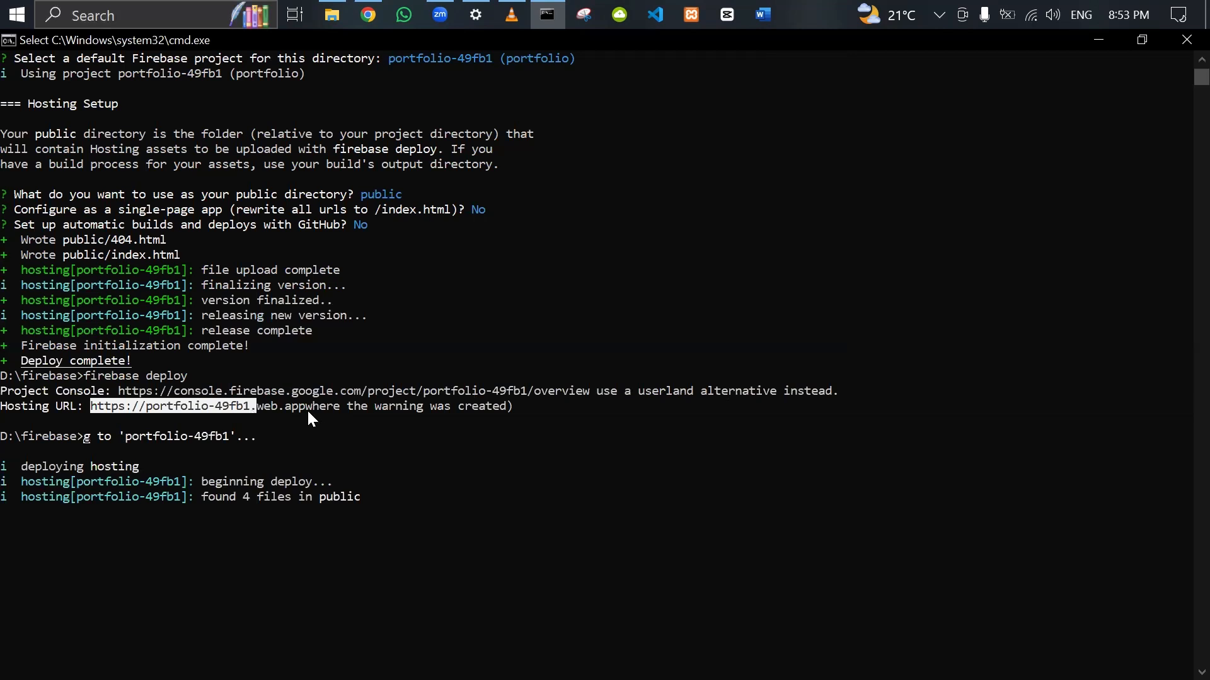
{"action": "left_click", "coordinate": [184, 416]}
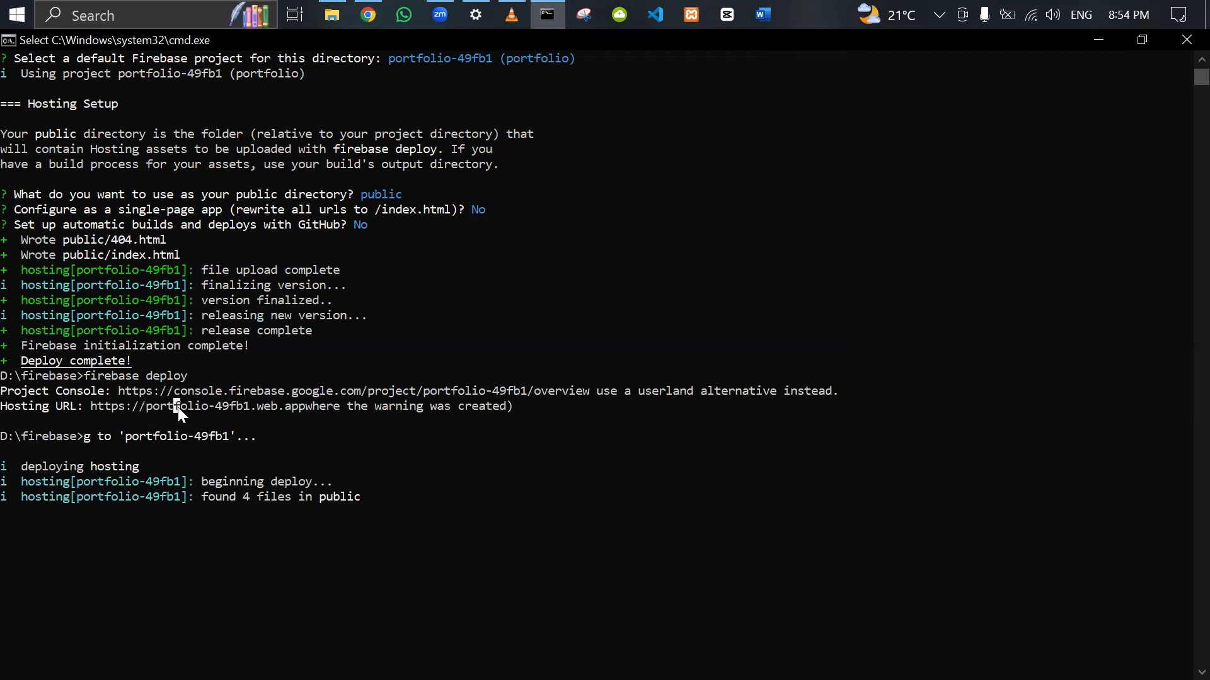
{"action": "double_click", "coordinate": [178, 407]}
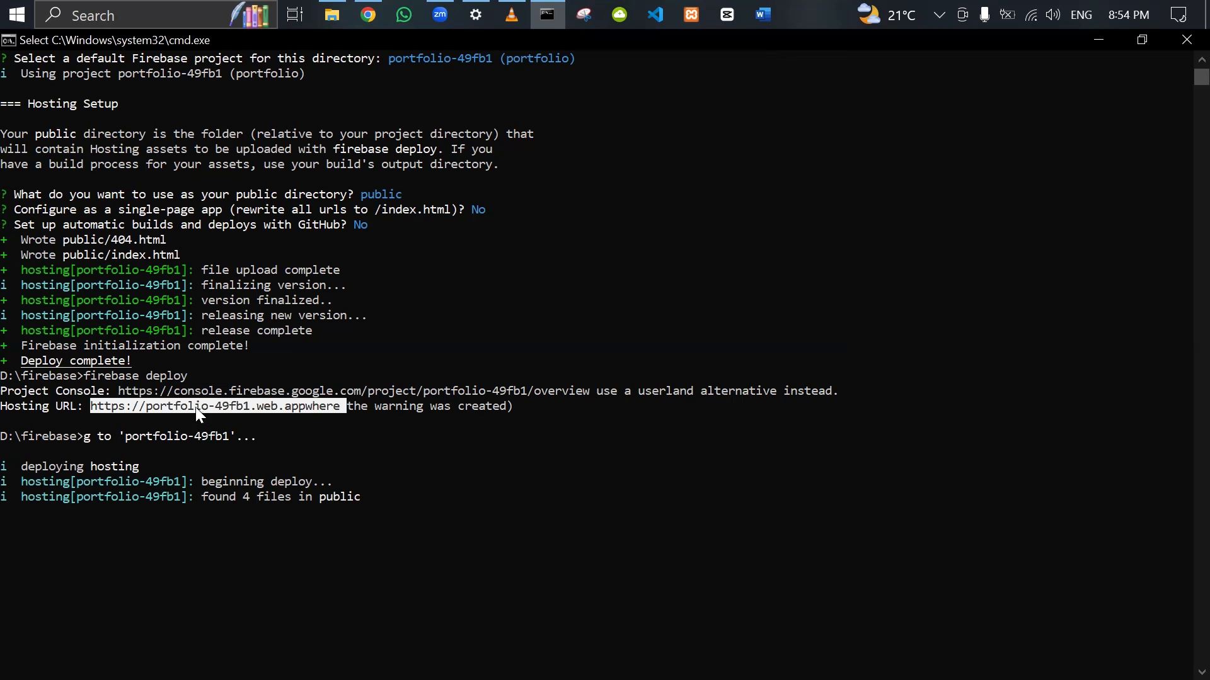
{"action": "left_click", "coordinate": [161, 408]}
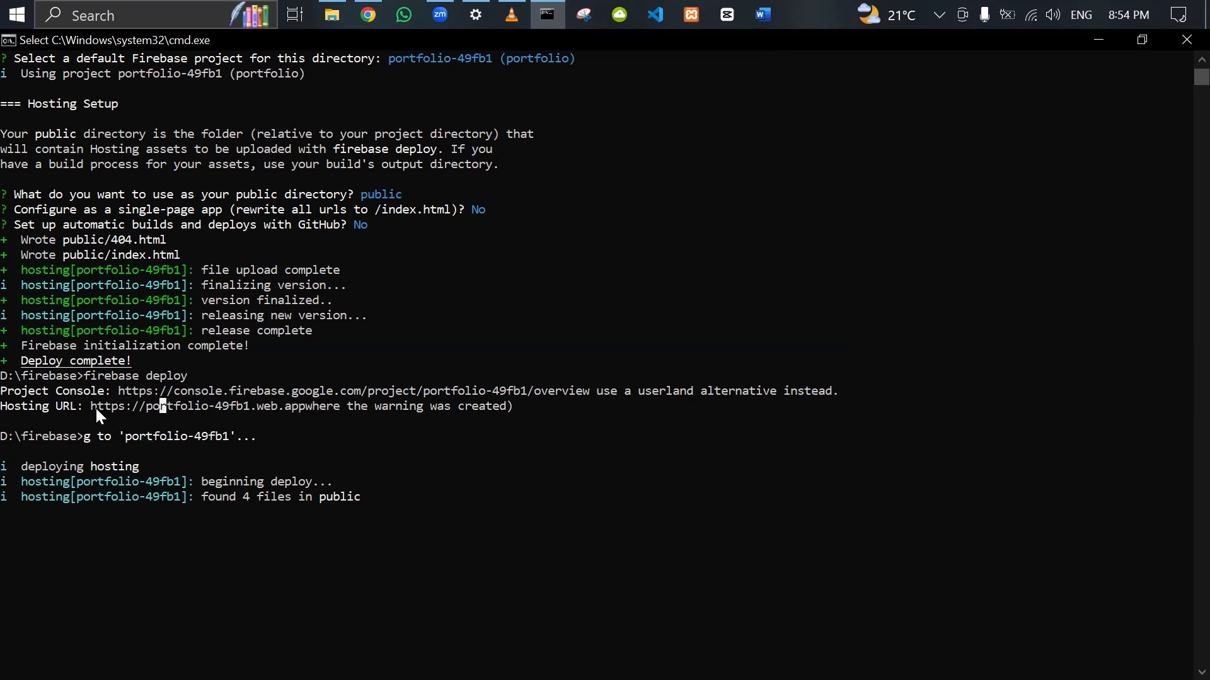
{"action": "left_click_drag", "start_coordinate": [93, 407], "coordinate": [133, 408]}
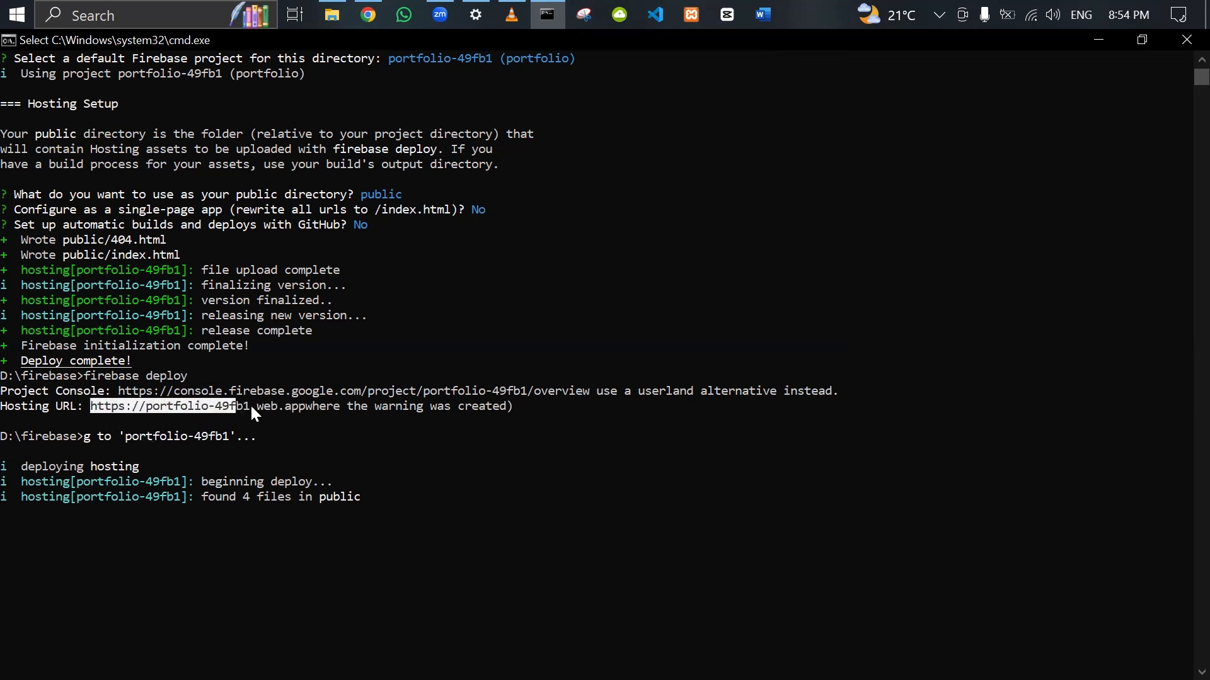
{"action": "right_click", "coordinate": [304, 411]}
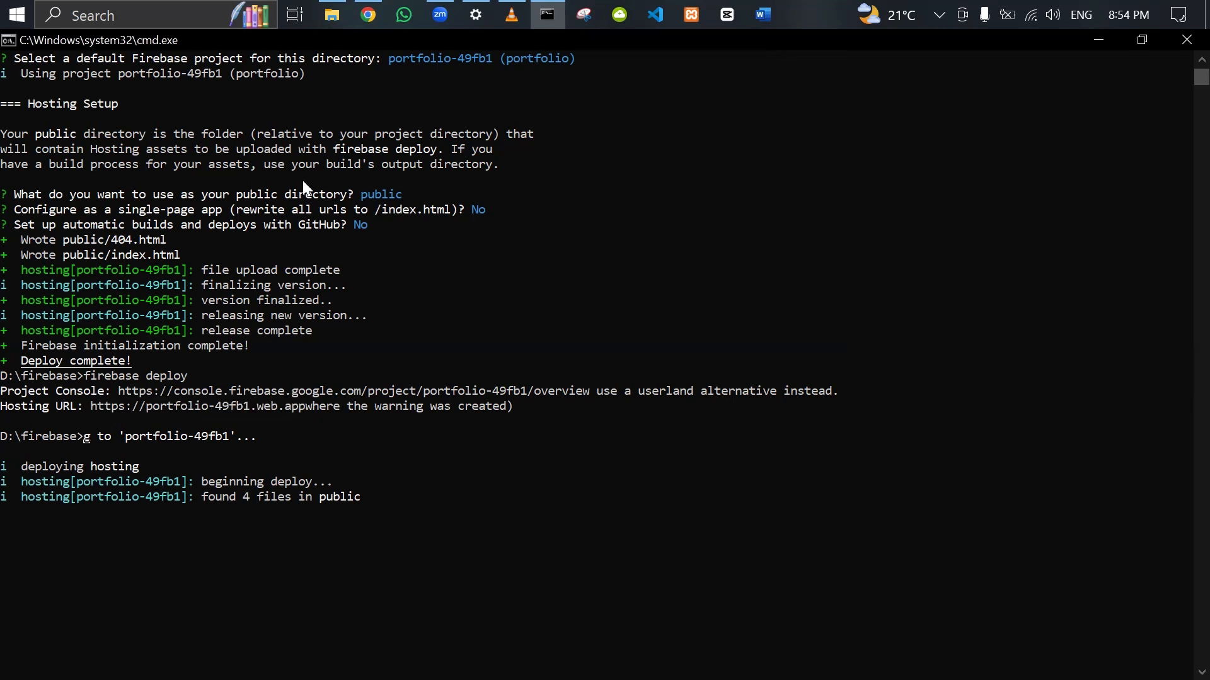
Step: Switch to Chrome and load the copied hosting URL portfolio-49fb1.web.app in place of the Firebase CLI login page
{"action": "left_click", "coordinate": [366, 9]}
{"action": "left_click", "coordinate": [765, 51]}
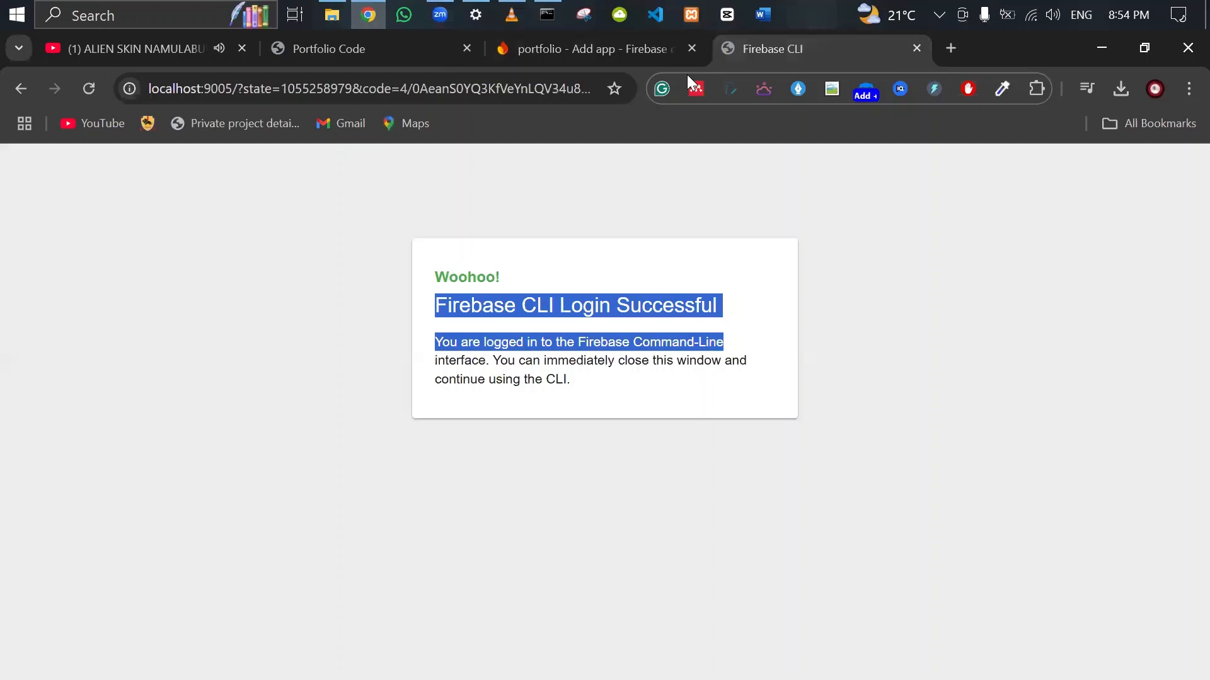
{"action": "left_click", "coordinate": [528, 95]}
{"action": "key", "text": "ctrl+v"}
{"action": "key", "text": "Return"}
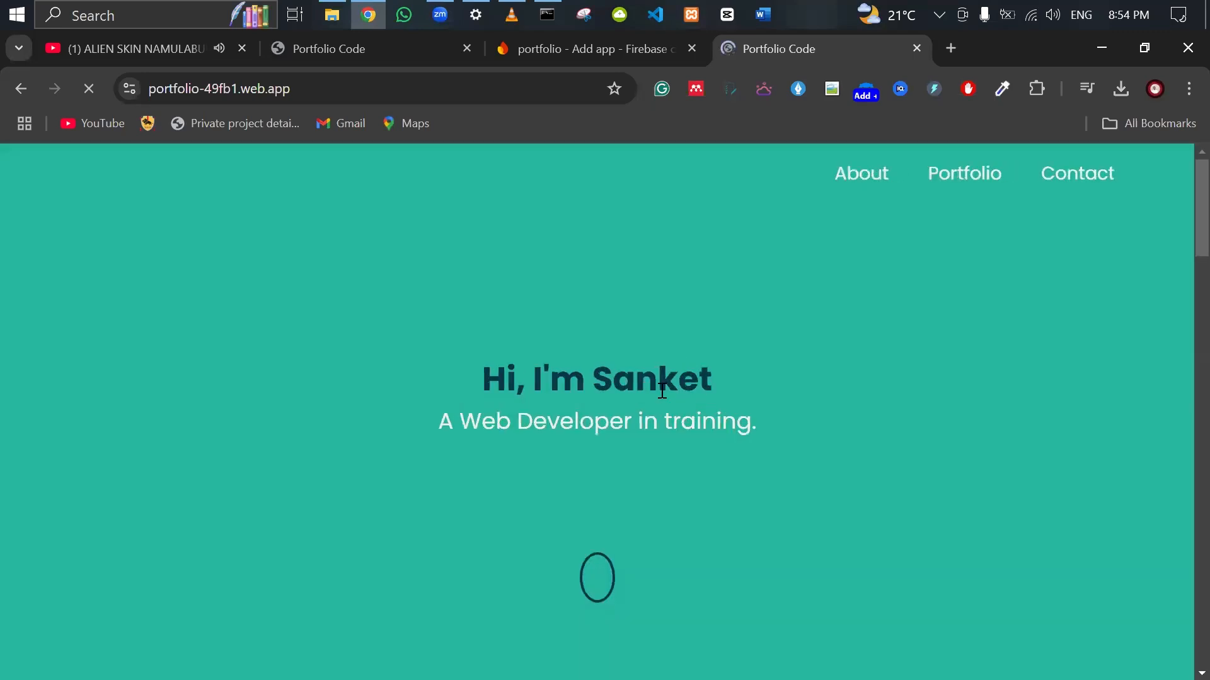
Step: Look through the live portfolio site's skills, portfolio and contact sections and check its web address
{"action": "scroll", "coordinate": [661, 392], "scroll_direction": "down", "scroll_amount": 5}
{"action": "scroll", "coordinate": [661, 392], "scroll_direction": "down", "scroll_amount": 5}
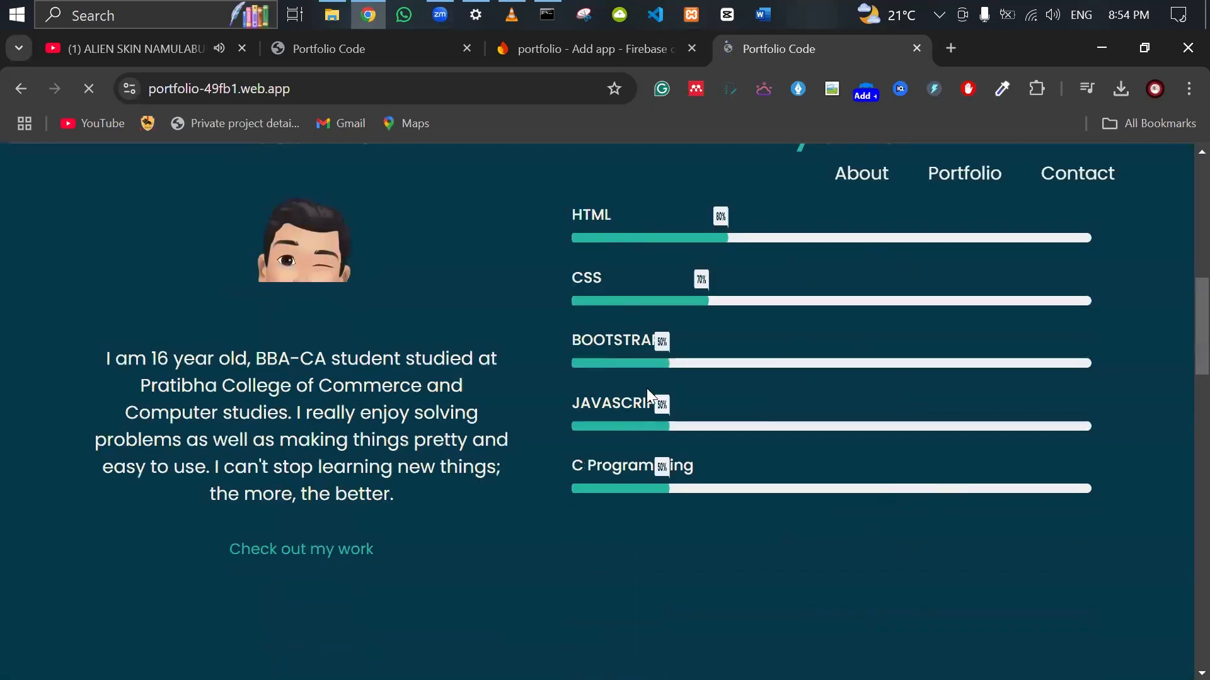
{"action": "left_click", "coordinate": [389, 100]}
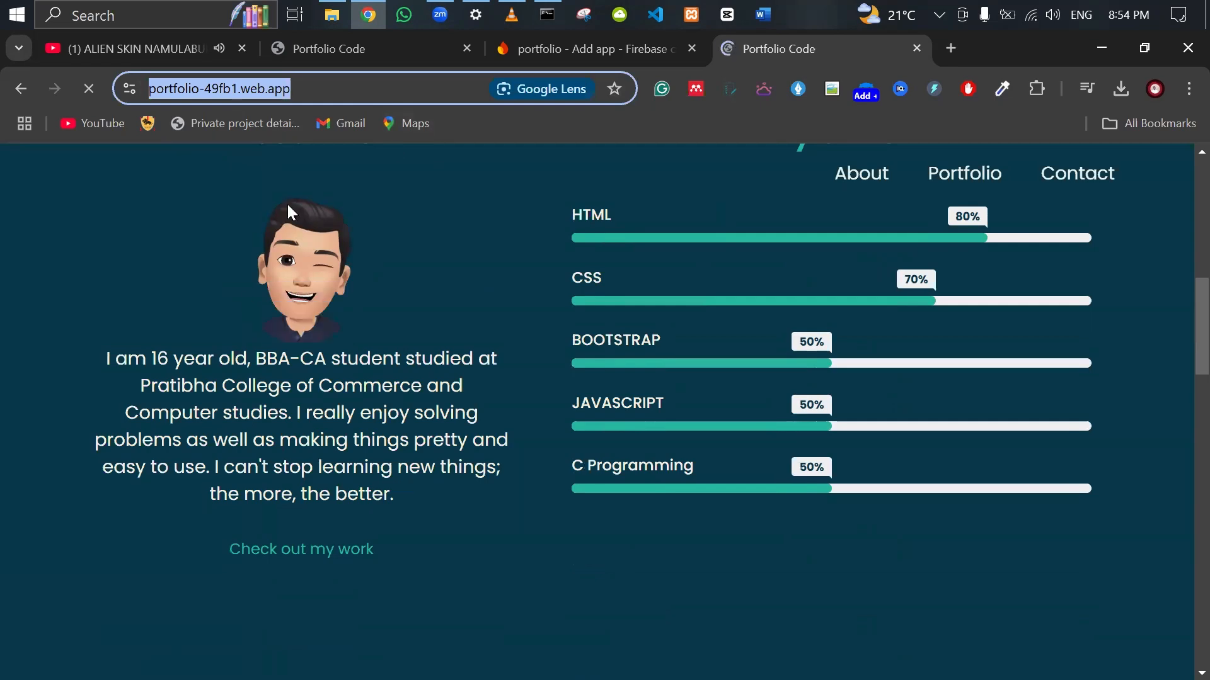
{"action": "scroll", "coordinate": [412, 353], "scroll_direction": "down", "scroll_amount": 18}
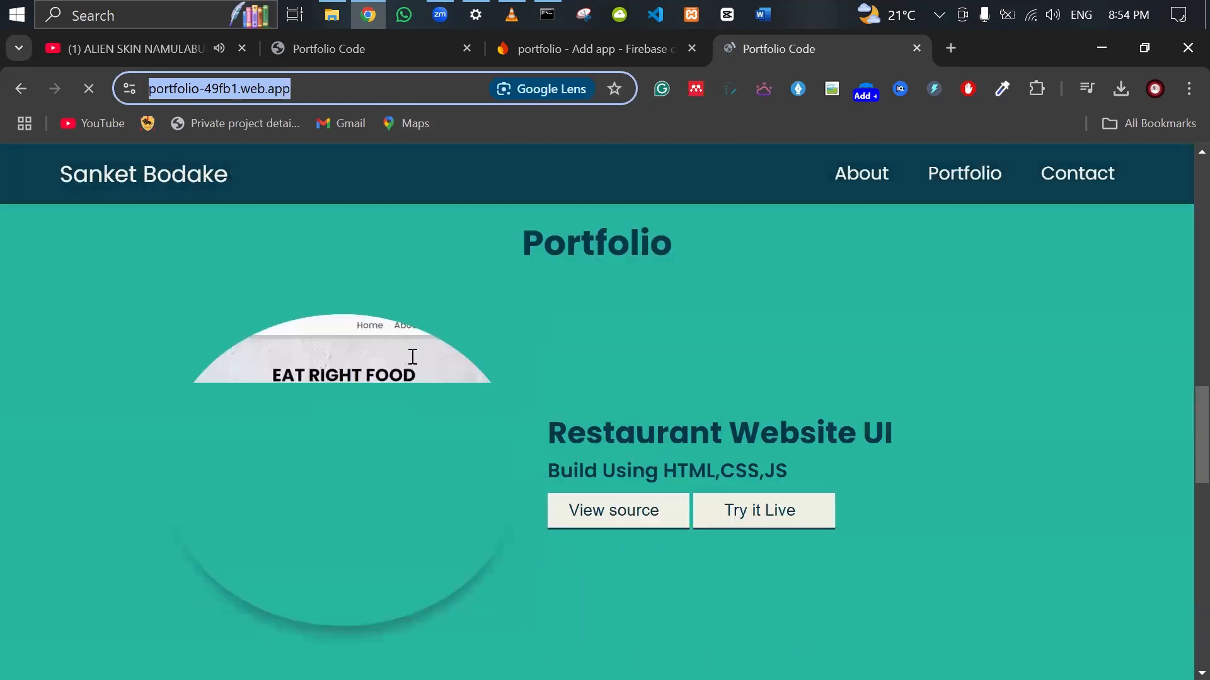
{"action": "scroll", "coordinate": [411, 354], "scroll_direction": "down", "scroll_amount": 5}
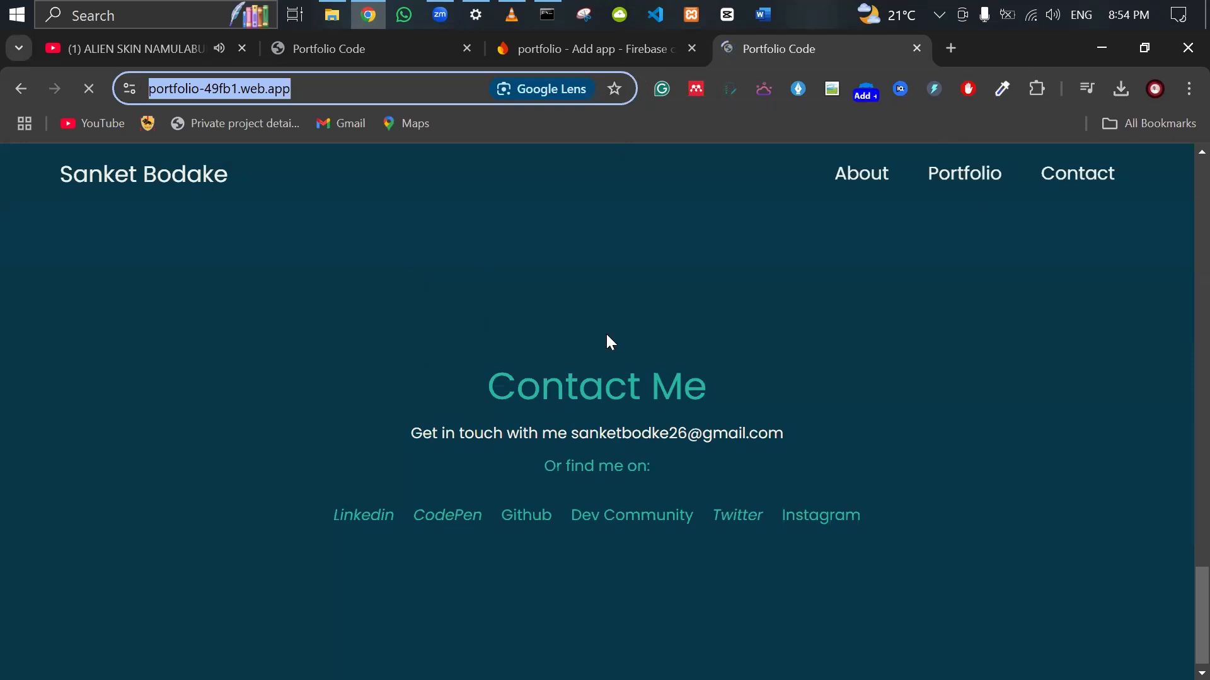
{"action": "scroll", "coordinate": [563, 410], "scroll_direction": "up", "scroll_amount": 5}
{"action": "scroll", "coordinate": [562, 404], "scroll_direction": "up", "scroll_amount": 5}
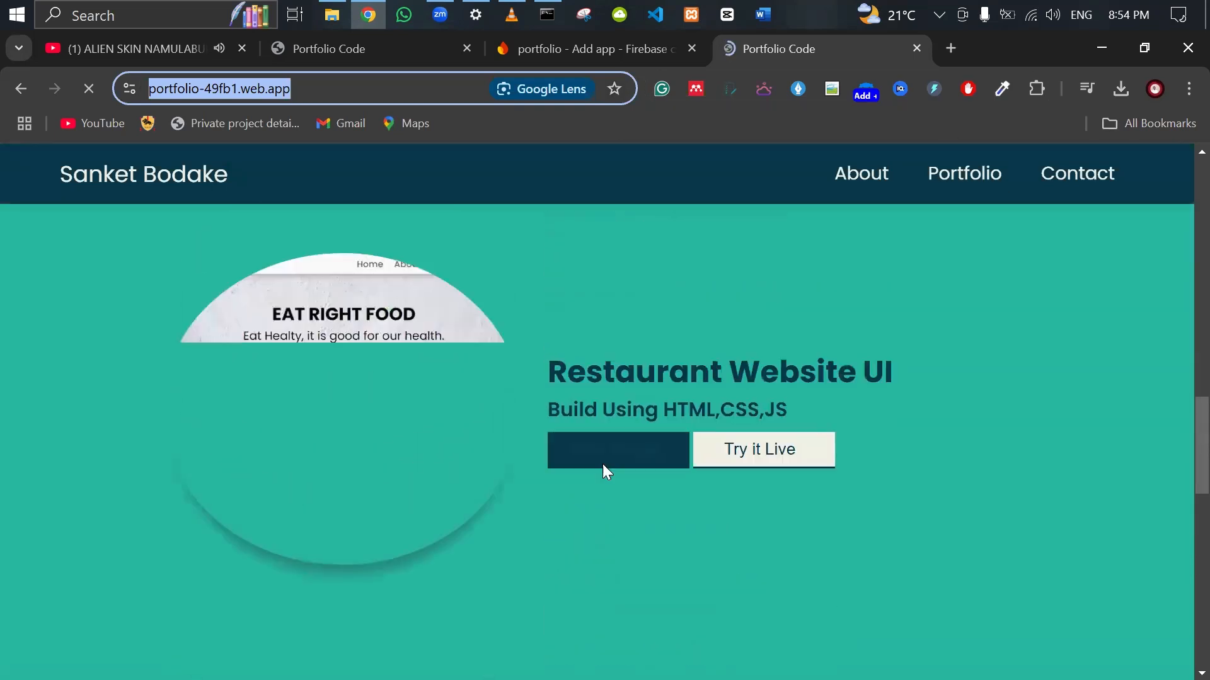
{"action": "scroll", "coordinate": [375, 385], "scroll_direction": "up", "scroll_amount": 5}
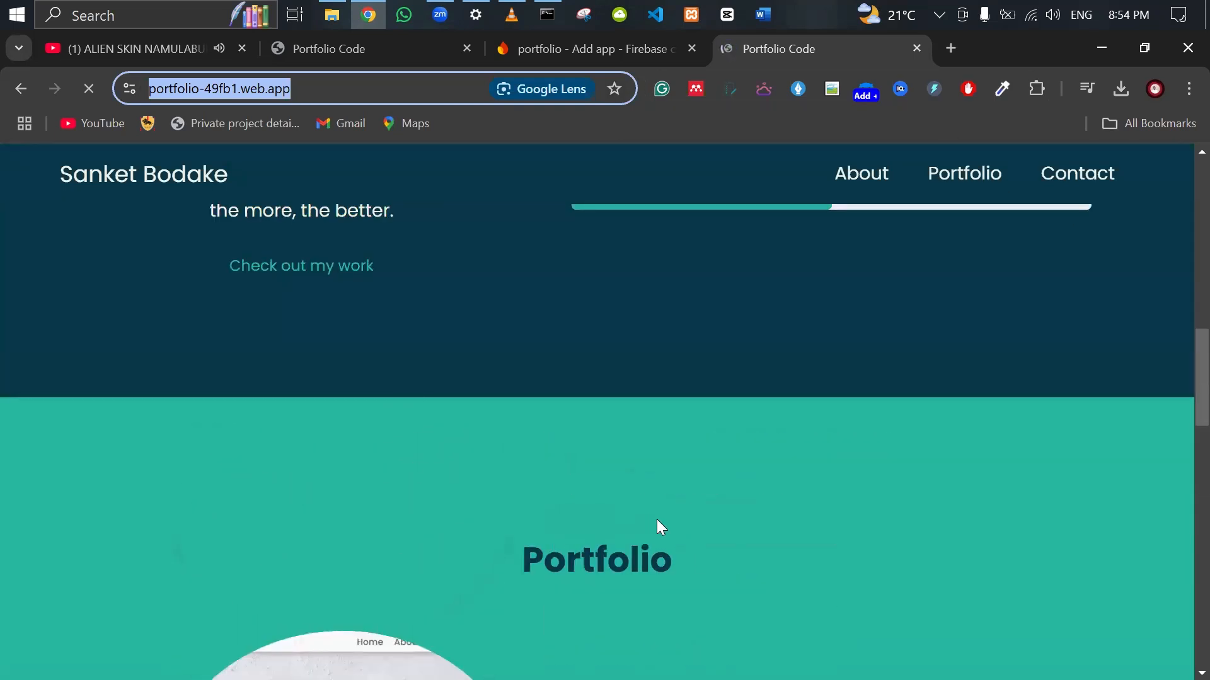
{"action": "scroll", "coordinate": [658, 521], "scroll_direction": "down", "scroll_amount": 4}
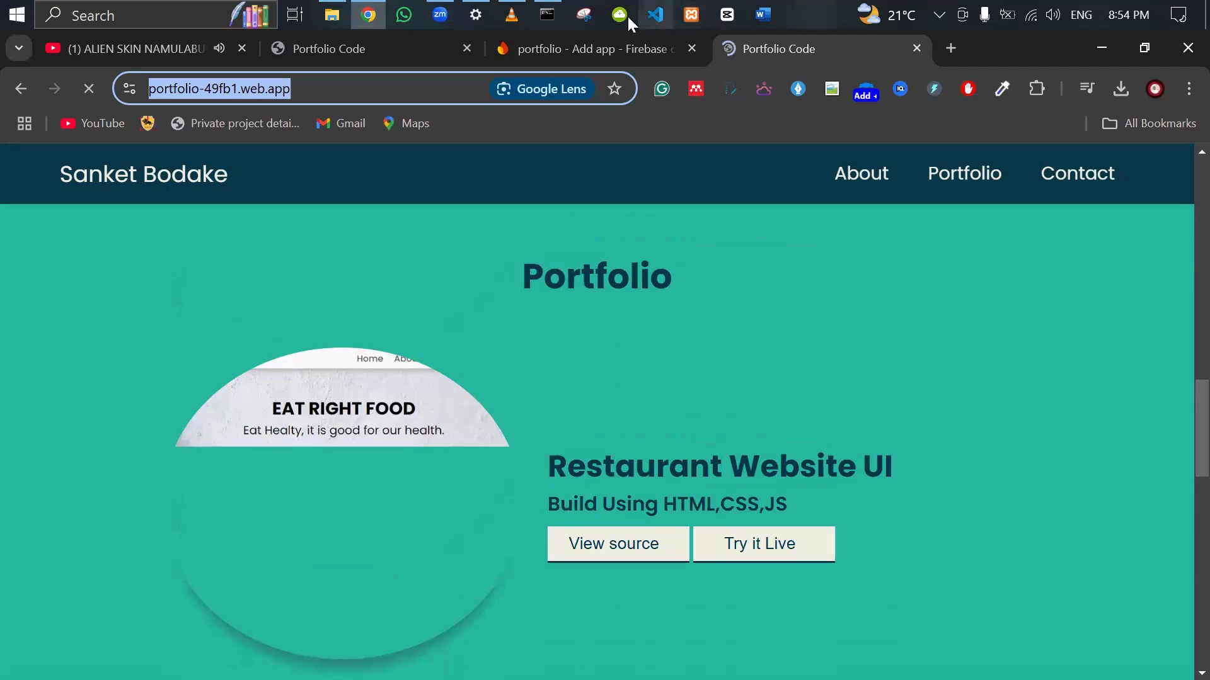
Step: Review the deploy output in Command Prompt and the deploy instructions in the Firebase console, returning to the live site
{"action": "left_click", "coordinate": [548, 14]}
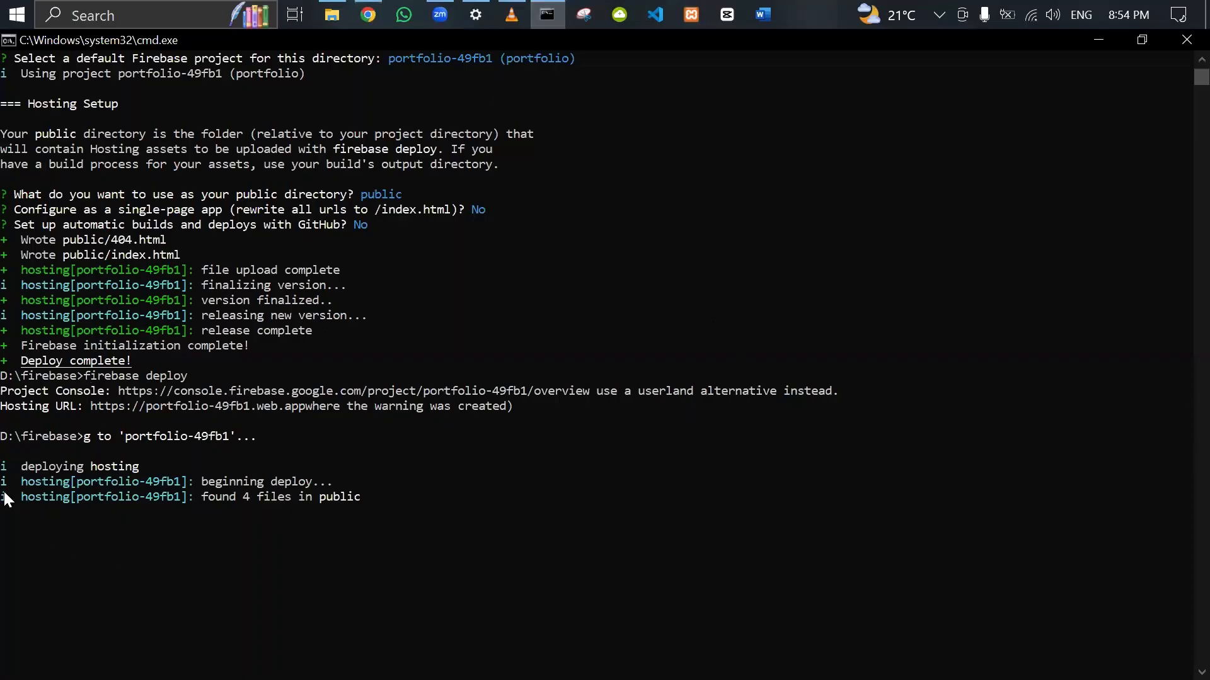
{"action": "scroll", "coordinate": [95, 339], "scroll_direction": "up", "scroll_amount": 2}
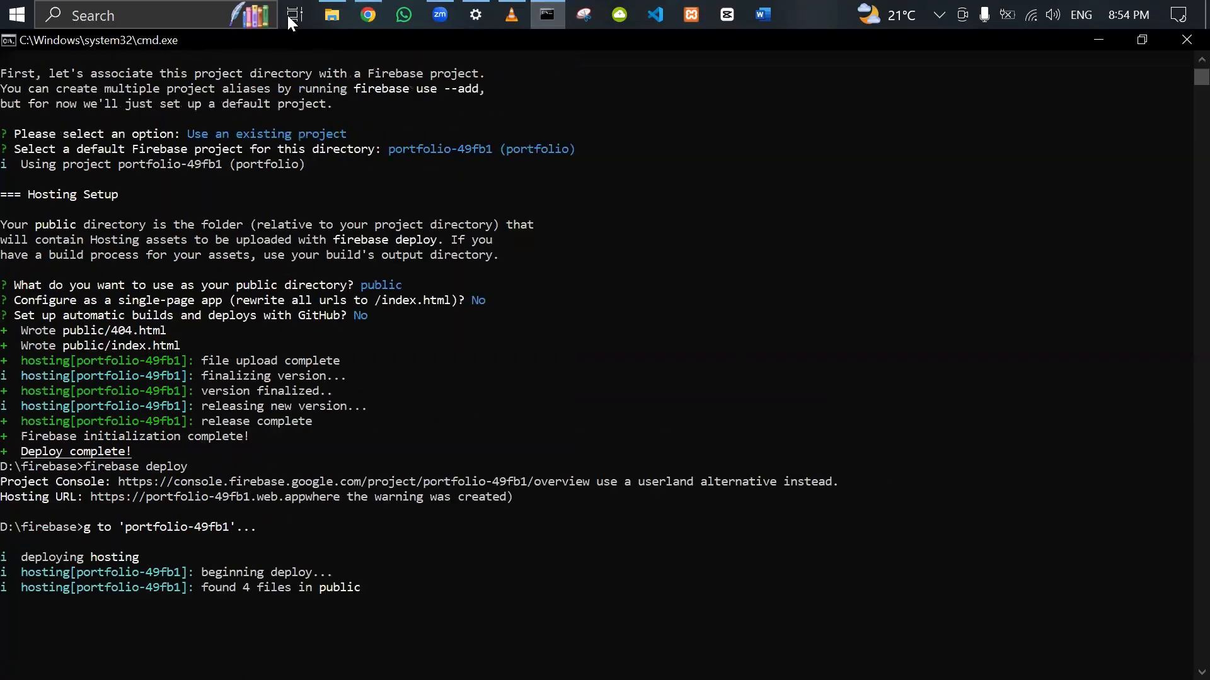
{"action": "left_click", "coordinate": [368, 13]}
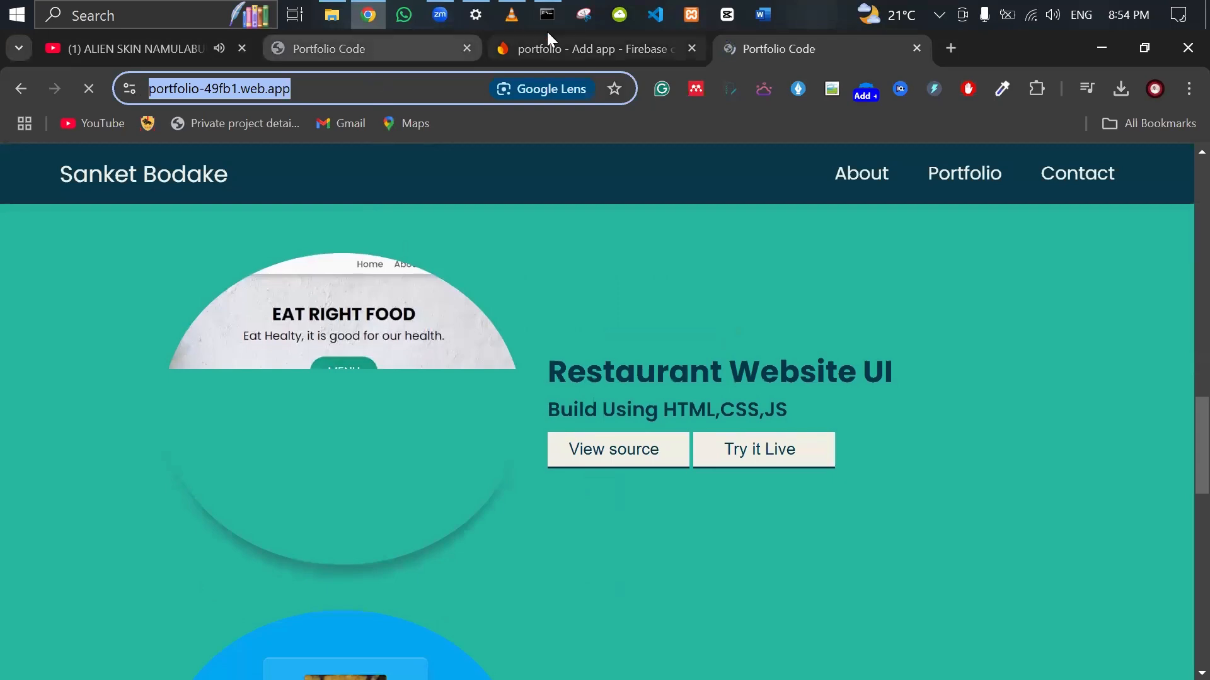
{"action": "left_click", "coordinate": [547, 35]}
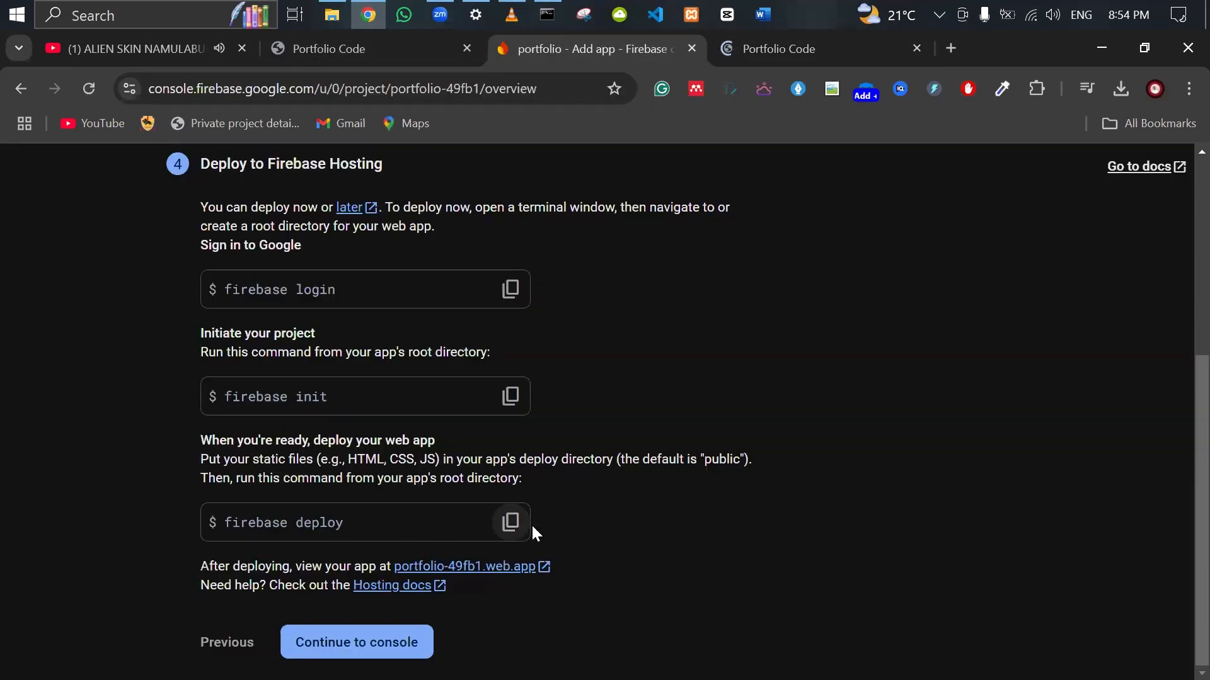
{"action": "left_click", "coordinate": [808, 43]}
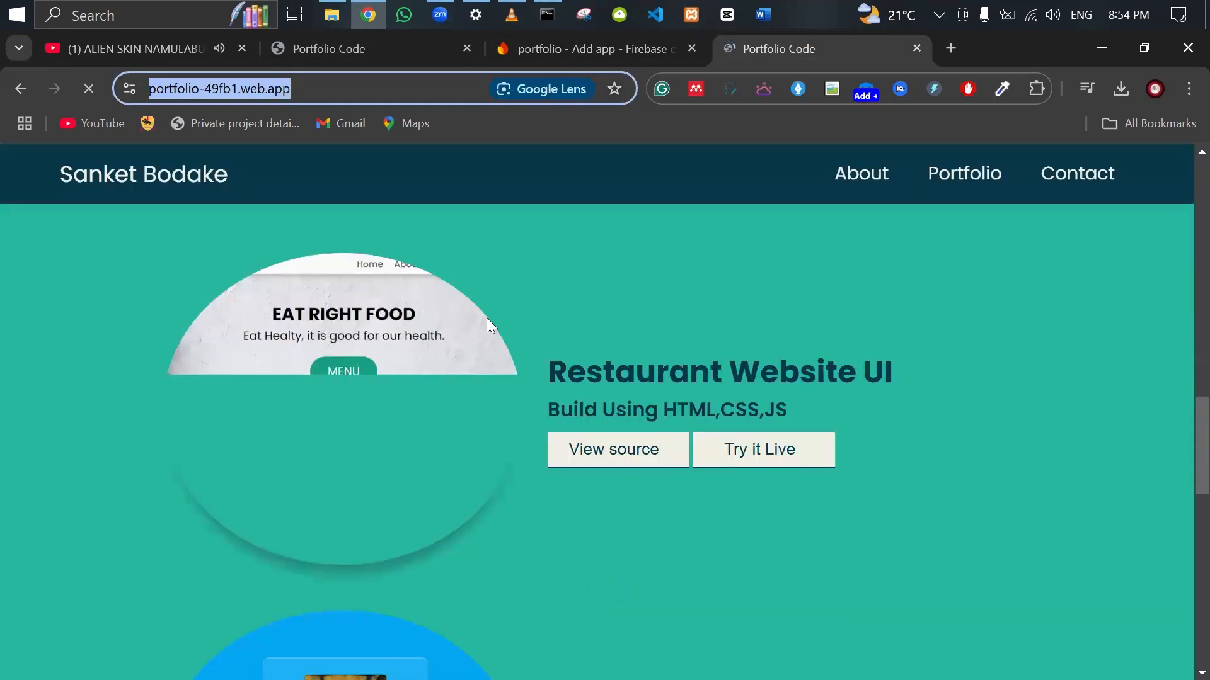
Step: Examine the deployed site from the Profile Card project down to the contact section and back up to the introduction
{"action": "scroll", "coordinate": [478, 341], "scroll_direction": "down", "scroll_amount": 7}
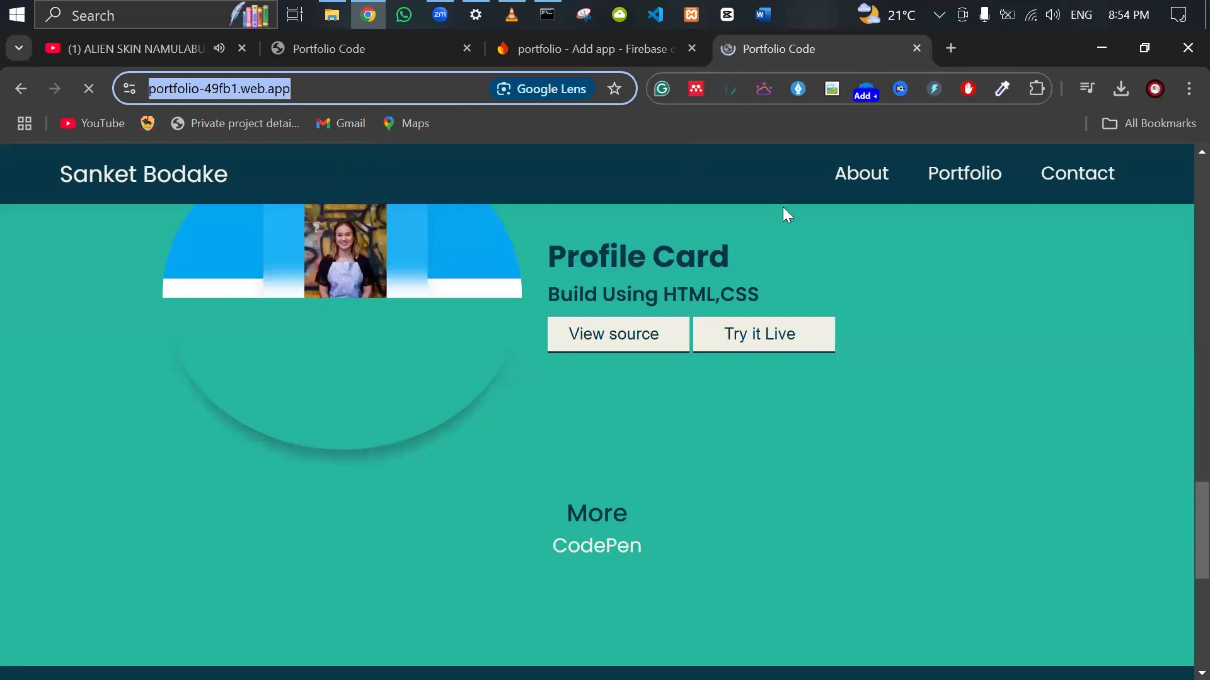
{"action": "scroll", "coordinate": [570, 444], "scroll_direction": "down", "scroll_amount": 6}
{"action": "scroll", "coordinate": [569, 439], "scroll_direction": "down", "scroll_amount": 1}
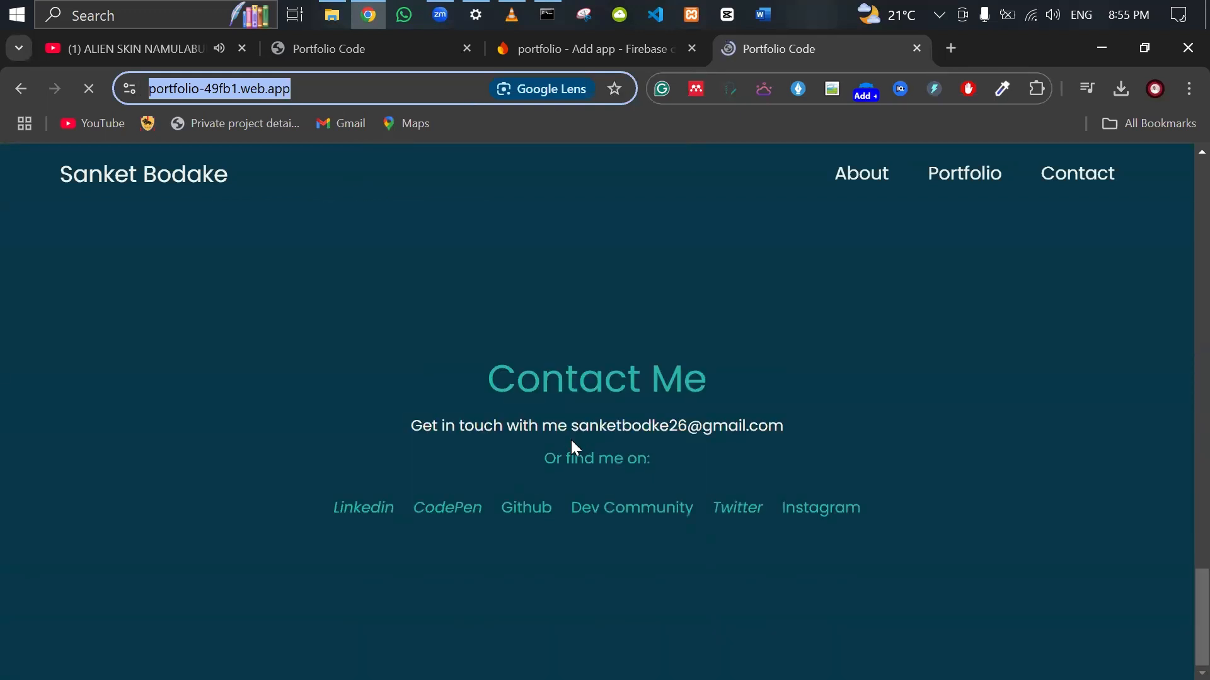
{"action": "scroll", "coordinate": [571, 439], "scroll_direction": "up", "scroll_amount": 10}
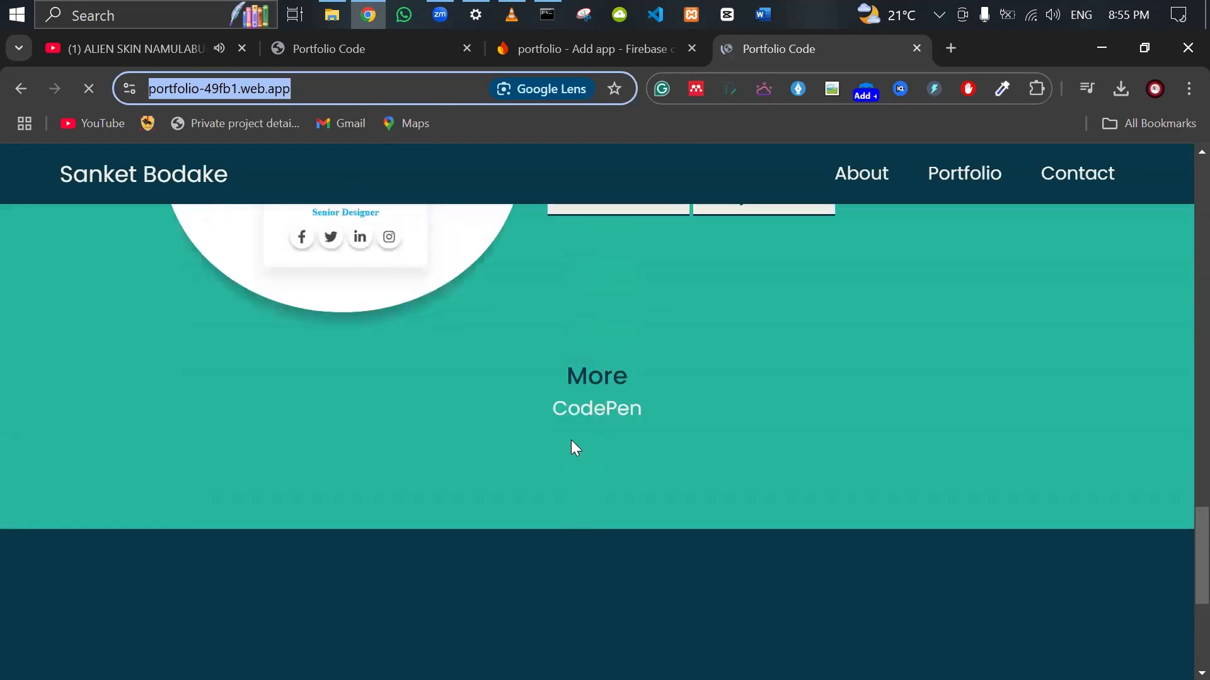
{"action": "scroll", "coordinate": [571, 440], "scroll_direction": "up", "scroll_amount": 10}
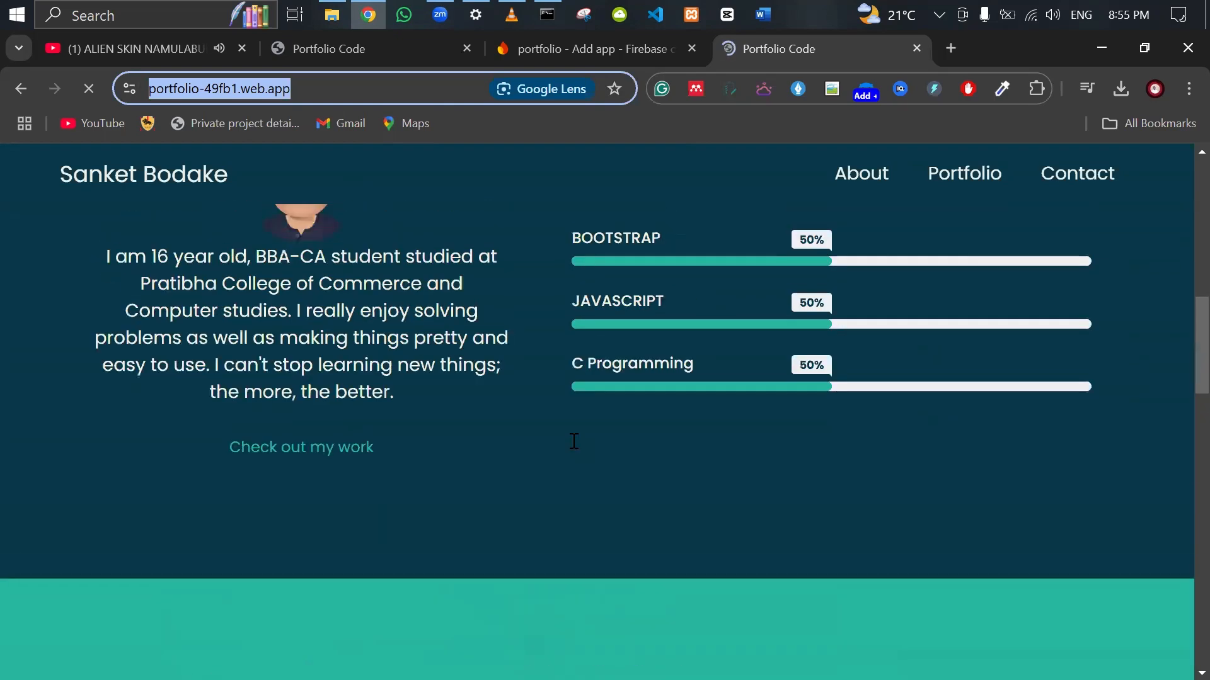
{"action": "scroll", "coordinate": [574, 441], "scroll_direction": "up", "scroll_amount": 1}
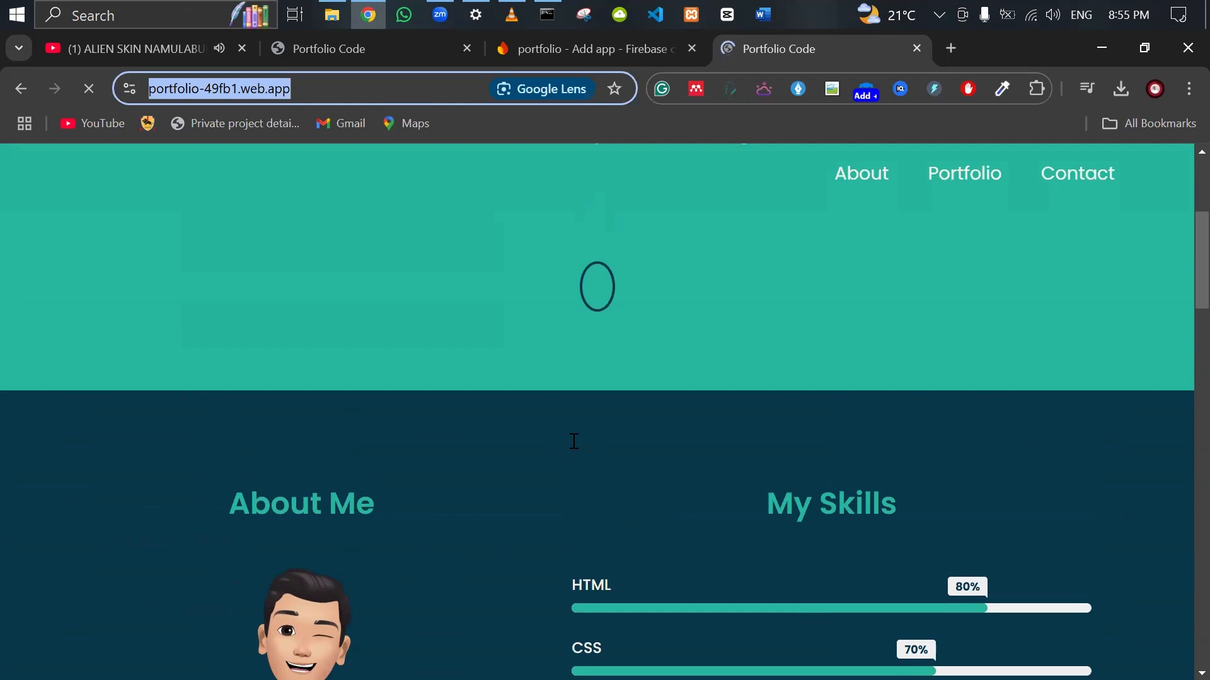
{"action": "scroll", "coordinate": [573, 441], "scroll_direction": "up", "scroll_amount": 1}
{"action": "scroll", "coordinate": [574, 441], "scroll_direction": "up", "scroll_amount": 2}
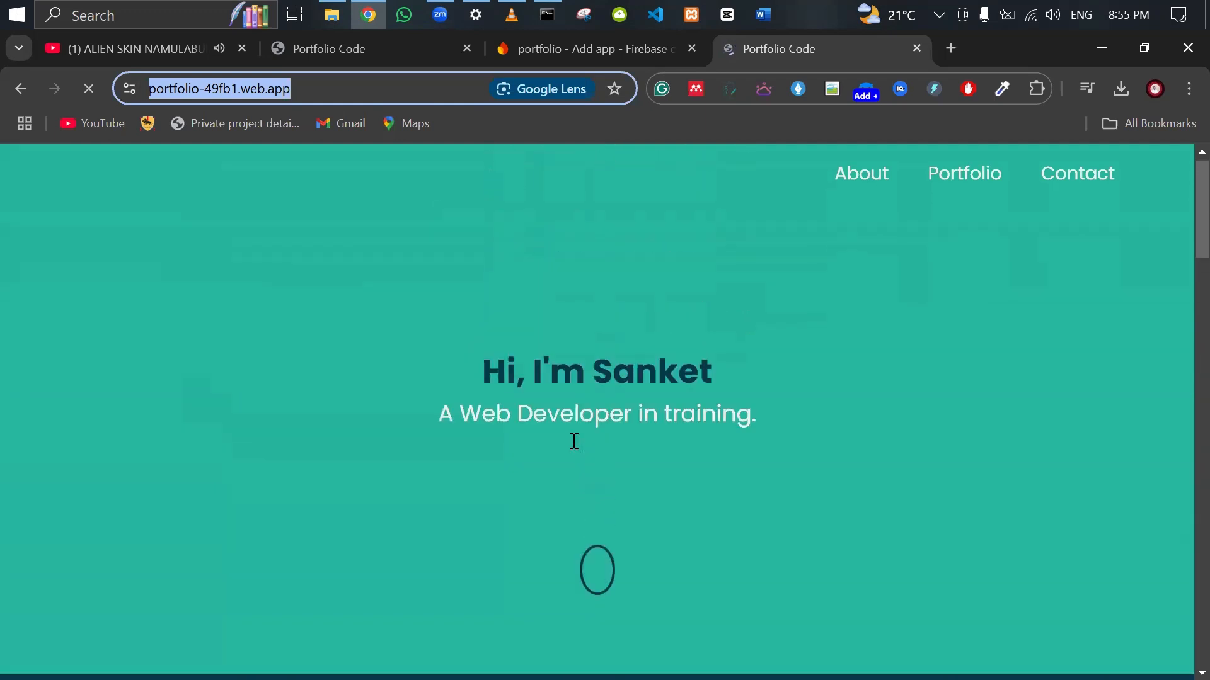